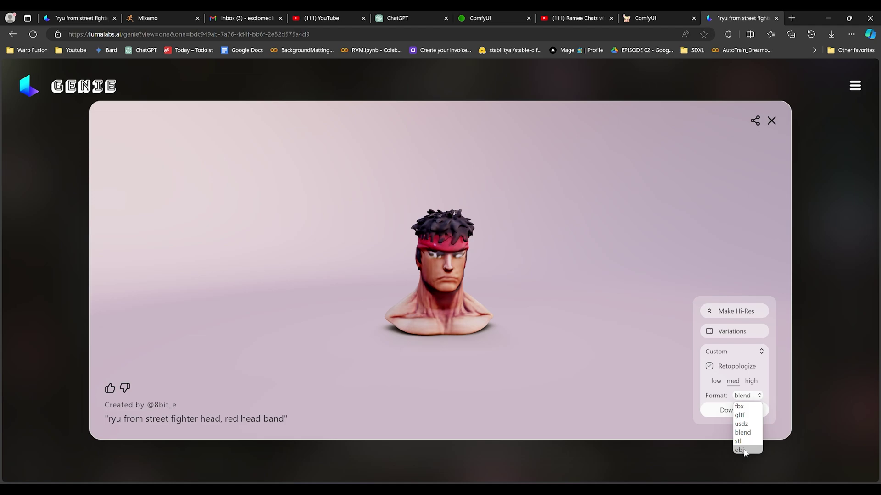
{"action": "left_click", "coordinate": [748, 436]}
{"action": "scroll", "coordinate": [501, 269], "scroll_direction": "up", "scroll_amount": 5}
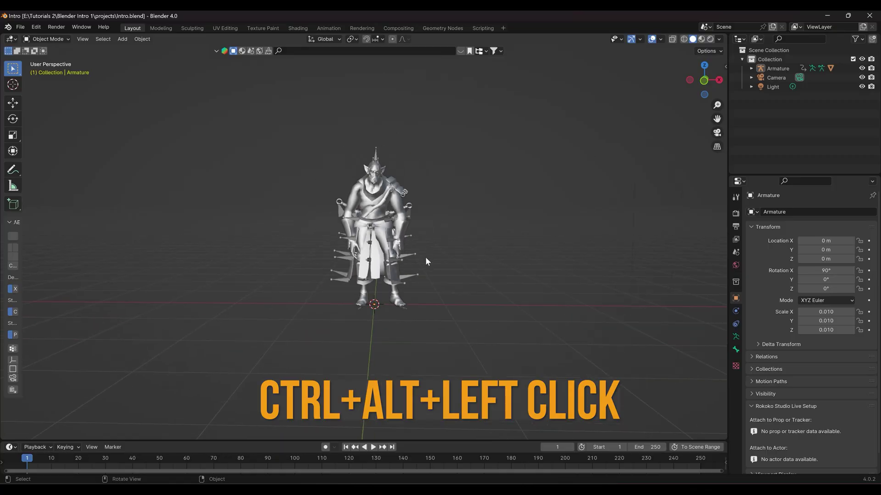
{"action": "key", "text": "KP_1"}
{"action": "key", "text": "KP_7"}
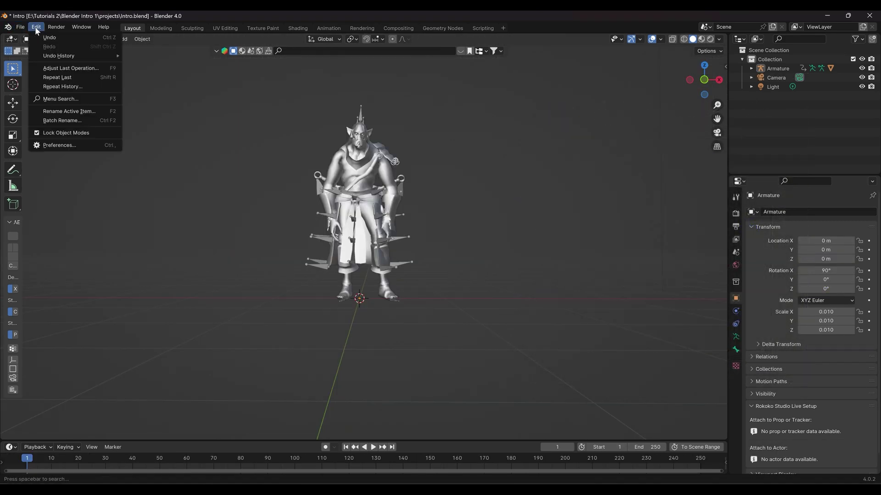
{"action": "left_click", "coordinate": [68, 145]}
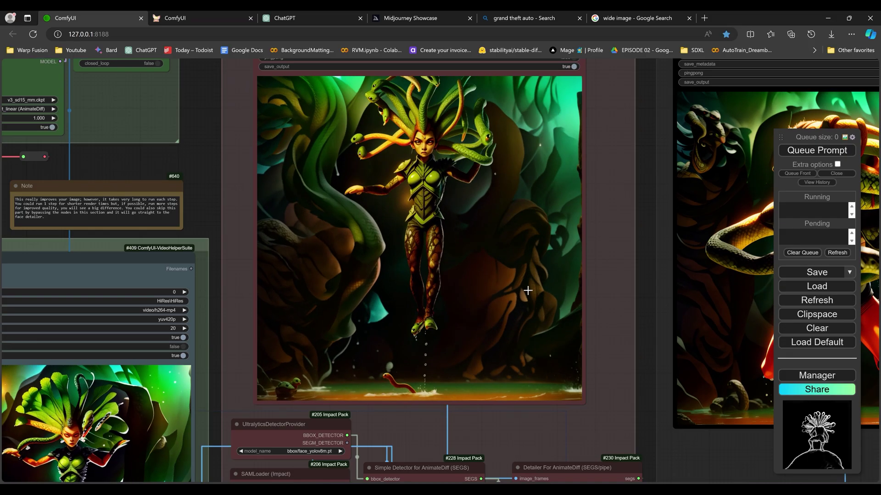
{"action": "scroll", "coordinate": [369, 267], "scroll_direction": "up", "scroll_amount": 5}
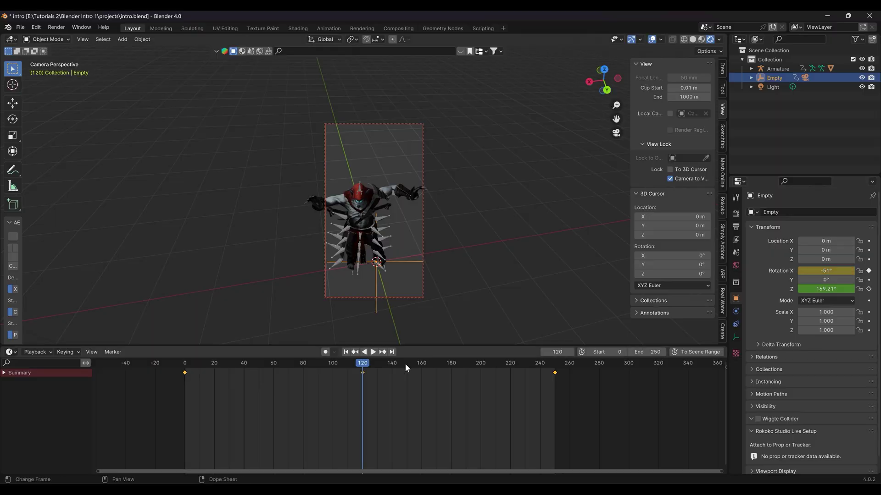
Move to frame 250 and set the Empty's X rotation to -51°.
{"action": "left_click_drag", "start_coordinate": [405, 364], "coordinate": [554, 381]}
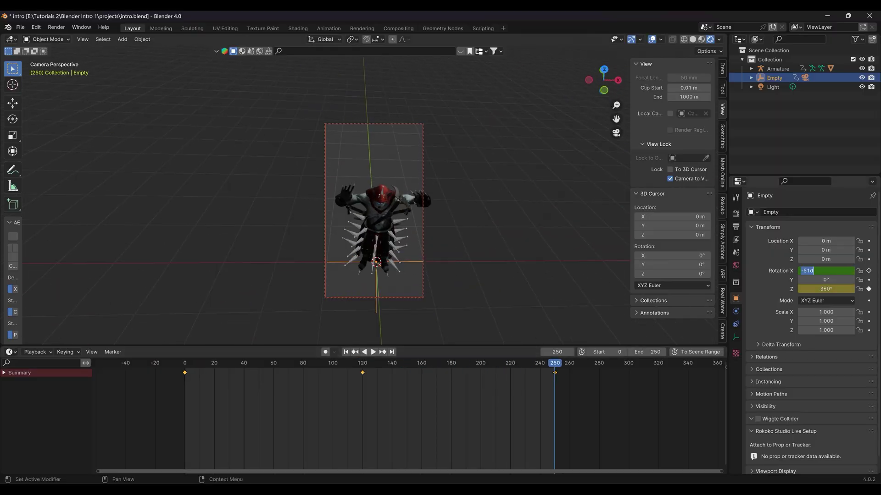
{"action": "key", "text": "Return"}
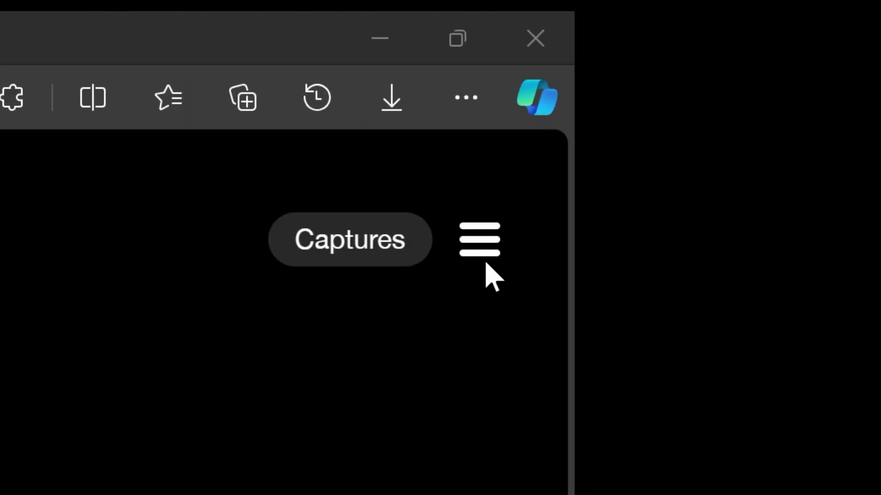
Open Luma's Genie: Text-to-3d generator and look through the previously generated creations.
{"action": "left_click", "coordinate": [486, 250]}
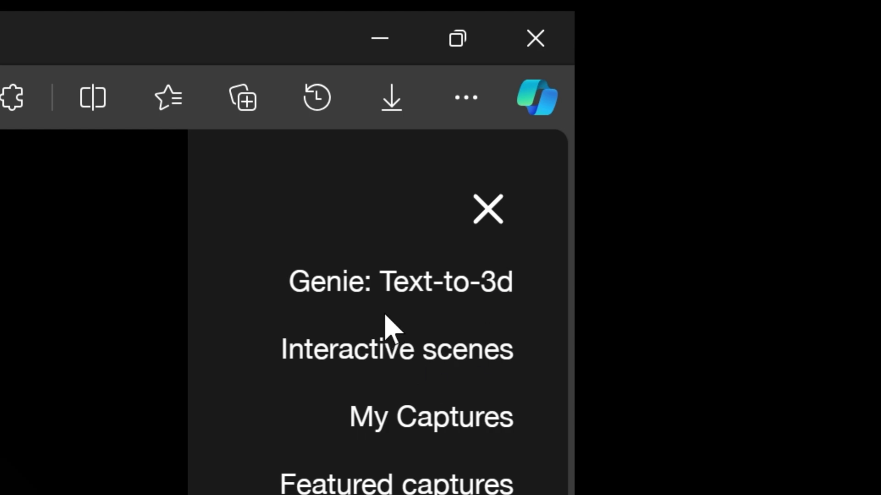
{"action": "left_click", "coordinate": [447, 297]}
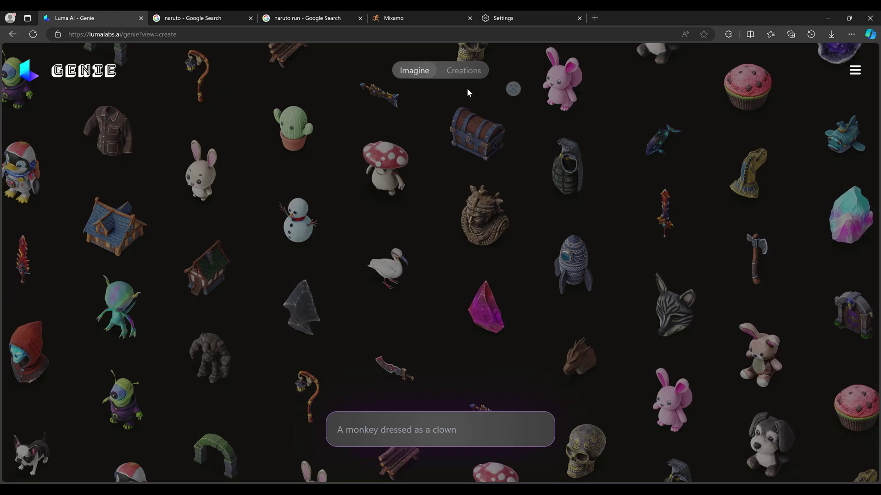
{"action": "left_click", "coordinate": [466, 70]}
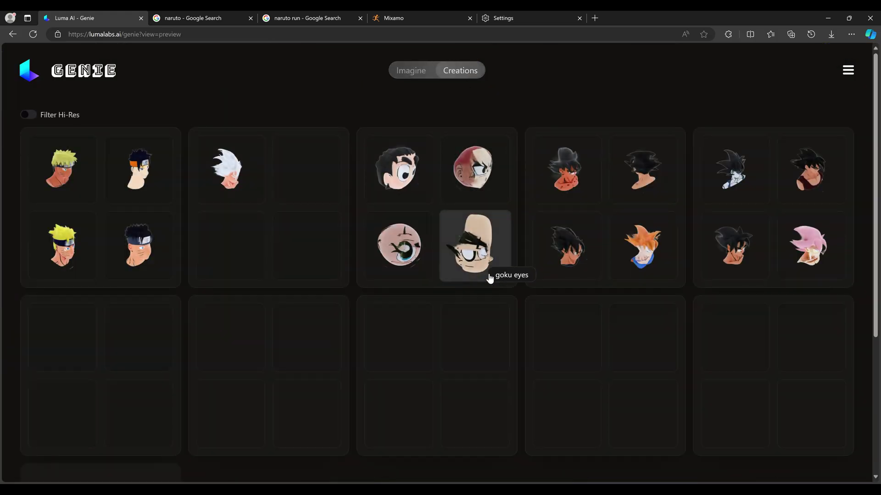
{"action": "scroll", "coordinate": [509, 293], "scroll_direction": "down", "scroll_amount": 15}
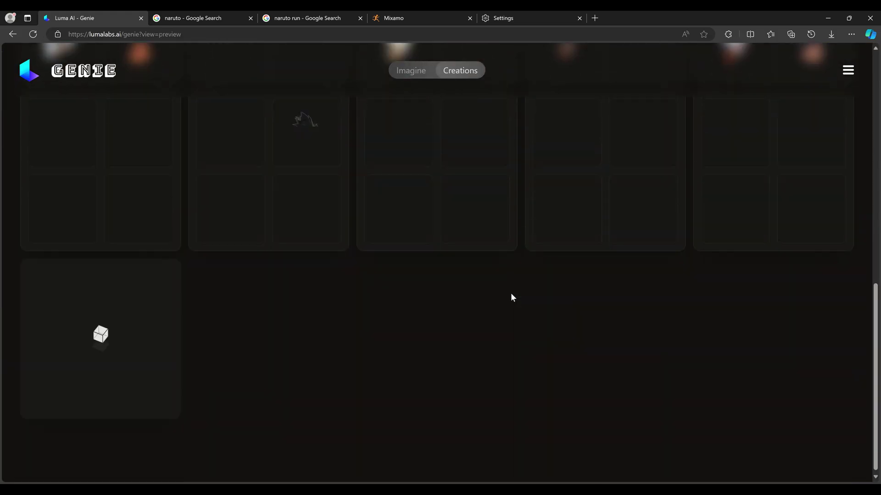
{"action": "scroll", "coordinate": [524, 220], "scroll_direction": "down", "scroll_amount": 15}
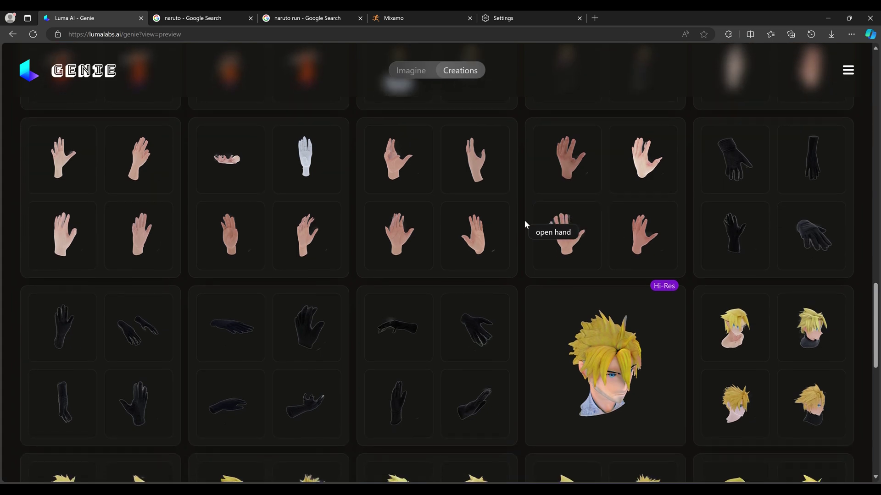
{"action": "scroll", "coordinate": [523, 224], "scroll_direction": "down", "scroll_amount": 3}
Generate 3D models from the prompt "Naruto t-pose" and retry the generation once for a new set.
{"action": "left_click", "coordinate": [411, 70]}
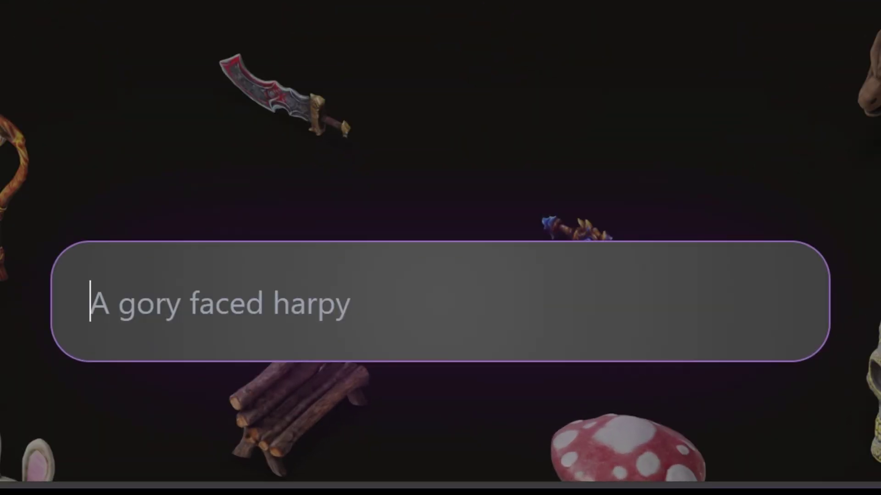
{"action": "type", "text": "Naruto t-pose"}
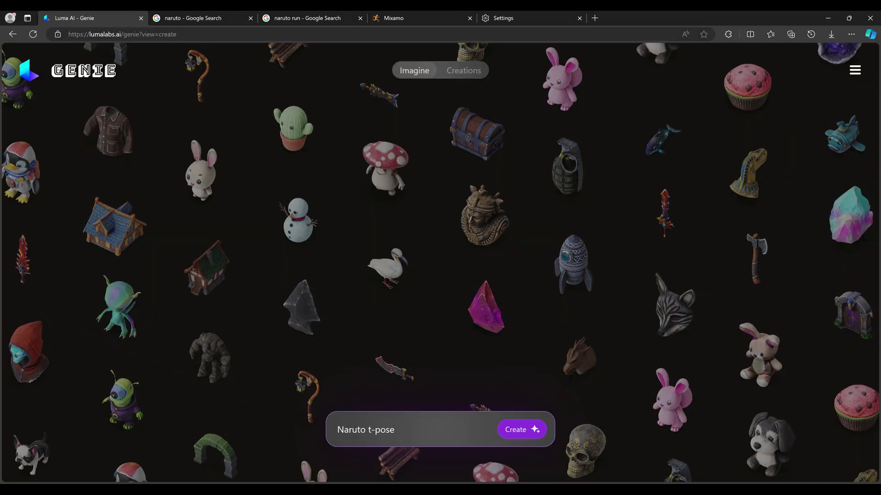
{"action": "key", "text": "Return"}
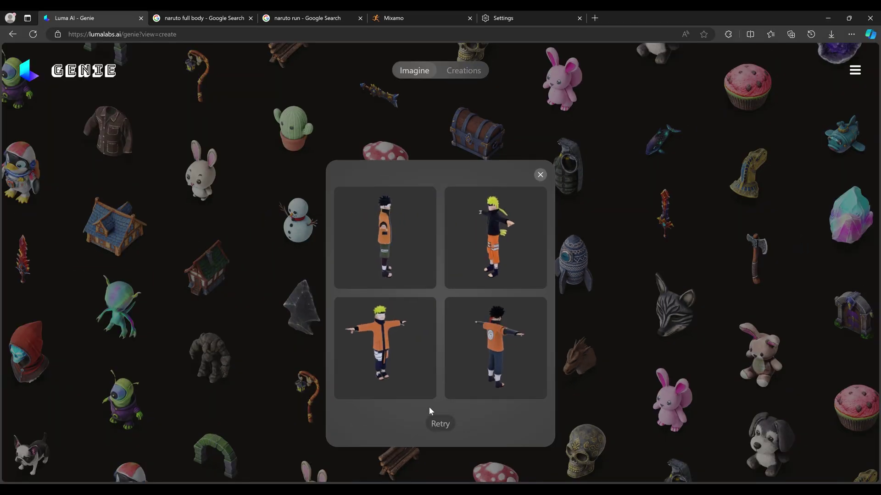
{"action": "left_click", "coordinate": [440, 424]}
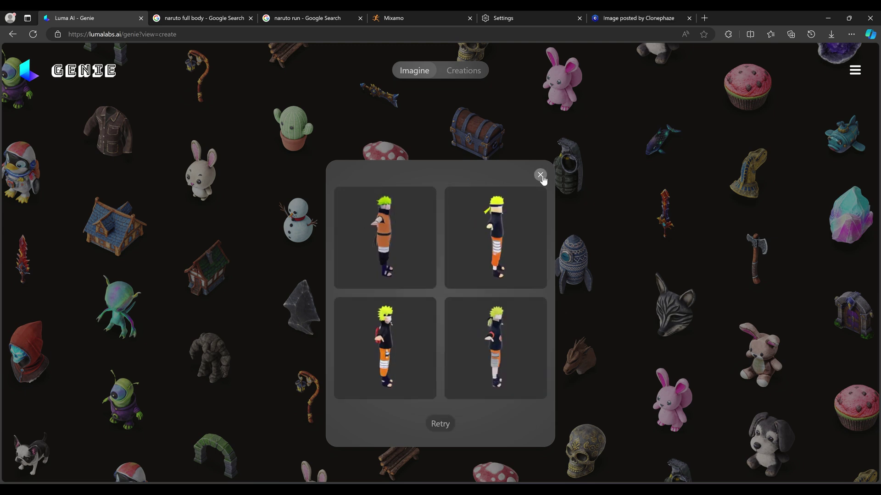
Replace the results with models from the prompt "naruto t-pose, orange jumpsuit, blond hair" and open one of them.
{"action": "left_click", "coordinate": [540, 175]}
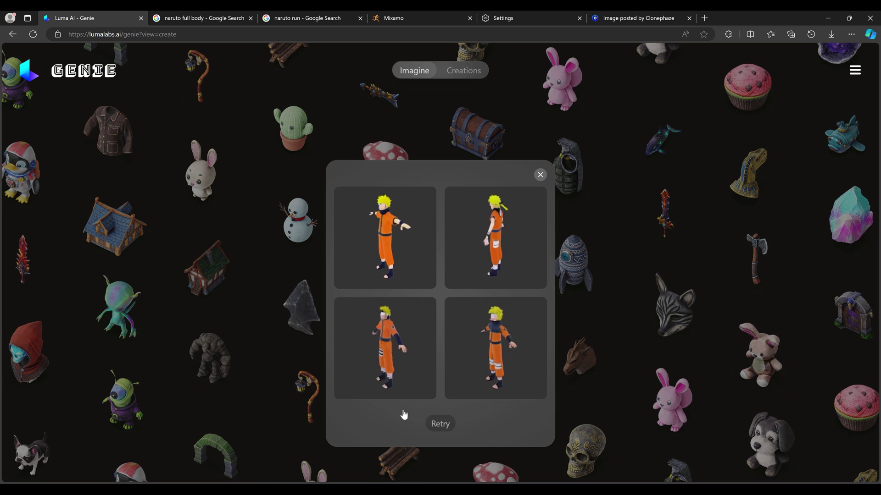
{"action": "left_click", "coordinate": [448, 367]}
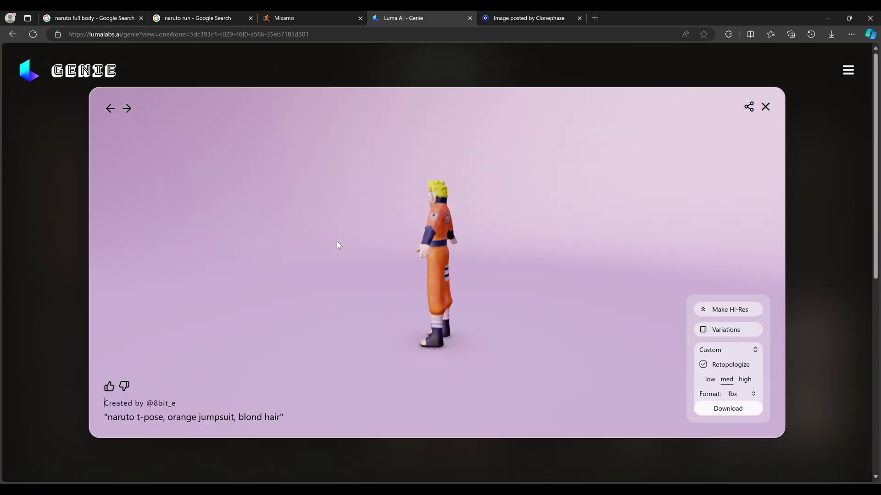
Inspect the Naruto model's pose, face and outfit from several angles and compare it with the full body reference image.
{"action": "left_click_drag", "start_coordinate": [336, 241], "coordinate": [515, 152]}
{"action": "scroll", "coordinate": [533, 164], "scroll_direction": "up", "scroll_amount": 5}
{"action": "scroll", "coordinate": [473, 161], "scroll_direction": "down", "scroll_amount": 1}
{"action": "scroll", "coordinate": [513, 208], "scroll_direction": "down", "scroll_amount": 5}
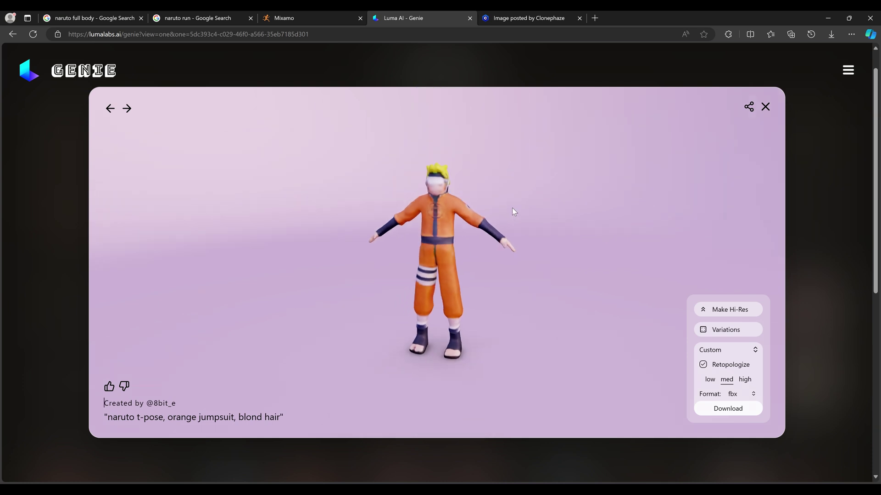
{"action": "scroll", "coordinate": [512, 208], "scroll_direction": "up", "scroll_amount": 3}
{"action": "left_click_drag", "start_coordinate": [521, 208], "coordinate": [532, 230]}
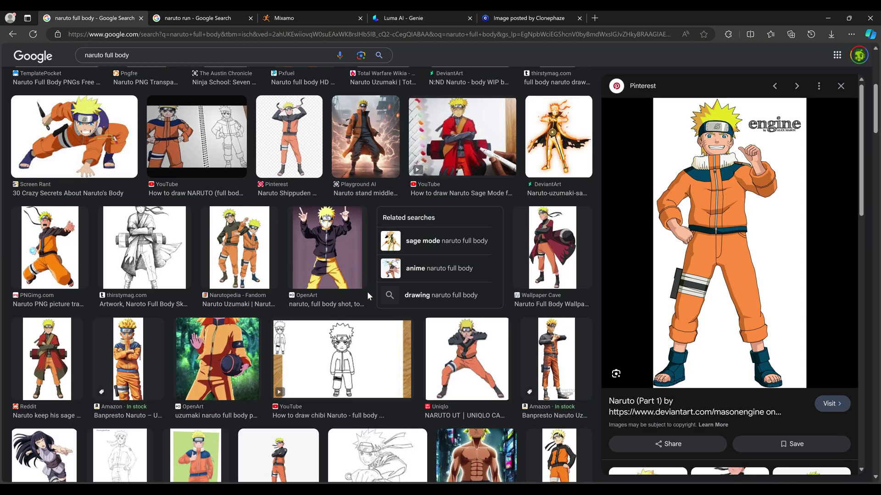
{"action": "key", "text": "ctrl+4"}
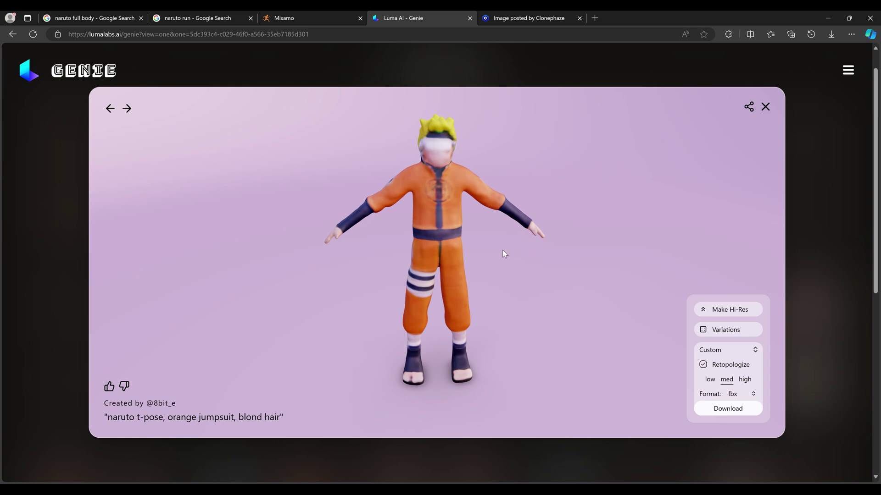
{"action": "left_click_drag", "start_coordinate": [503, 251], "coordinate": [427, 222]}
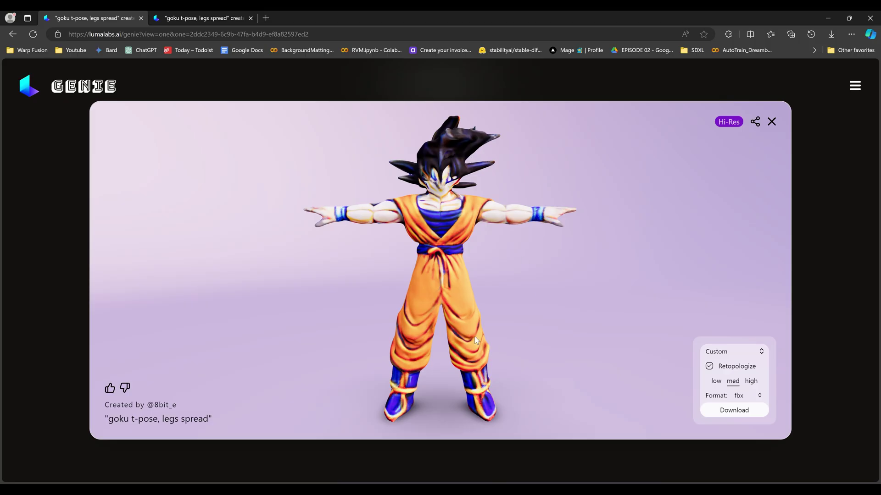
Examine the Hi-Res "goku t-pose, legs spread" model from front and back and compare it with the other open version.
{"action": "scroll", "coordinate": [466, 271], "scroll_direction": "up", "scroll_amount": 5}
{"action": "scroll", "coordinate": [458, 268], "scroll_direction": "down", "scroll_amount": 1}
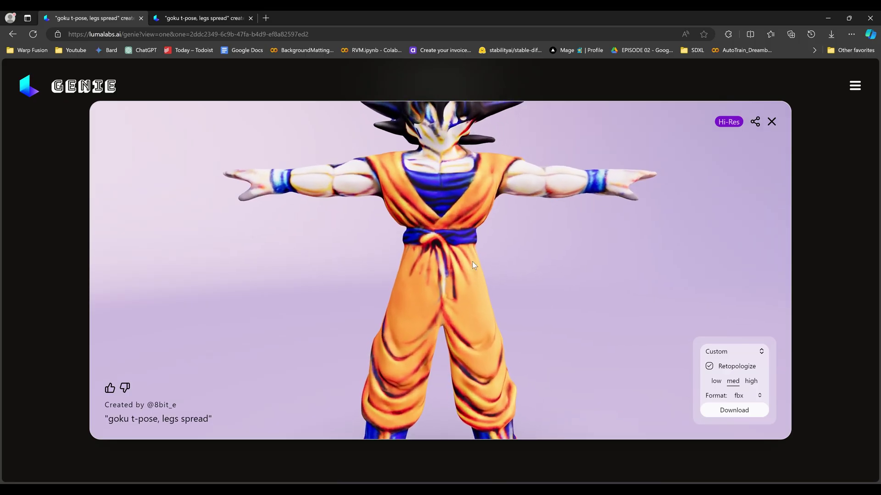
{"action": "scroll", "coordinate": [549, 247], "scroll_direction": "up", "scroll_amount": 5}
{"action": "scroll", "coordinate": [549, 247], "scroll_direction": "down", "scroll_amount": 15}
{"action": "left_click_drag", "start_coordinate": [535, 251], "coordinate": [390, 219]}
{"action": "scroll", "coordinate": [492, 296], "scroll_direction": "up", "scroll_amount": 2}
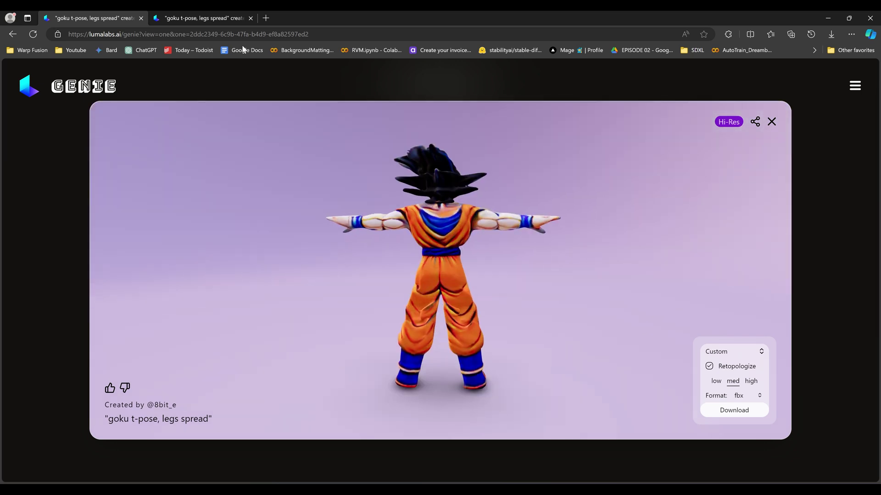
{"action": "left_click", "coordinate": [212, 18]}
{"action": "mouse_move", "coordinate": [472, 211]}
{"action": "left_mouse_down"}
{"action": "mouse_move", "coordinate": [451, 221]}
{"action": "mouse_move", "coordinate": [315, 223]}
{"action": "mouse_move", "coordinate": [391, 252]}
{"action": "mouse_move", "coordinate": [463, 222]}
{"action": "left_mouse_up"}
{"action": "left_click", "coordinate": [98, 15]}
{"action": "left_click_drag", "start_coordinate": [443, 284], "coordinate": [436, 237]}
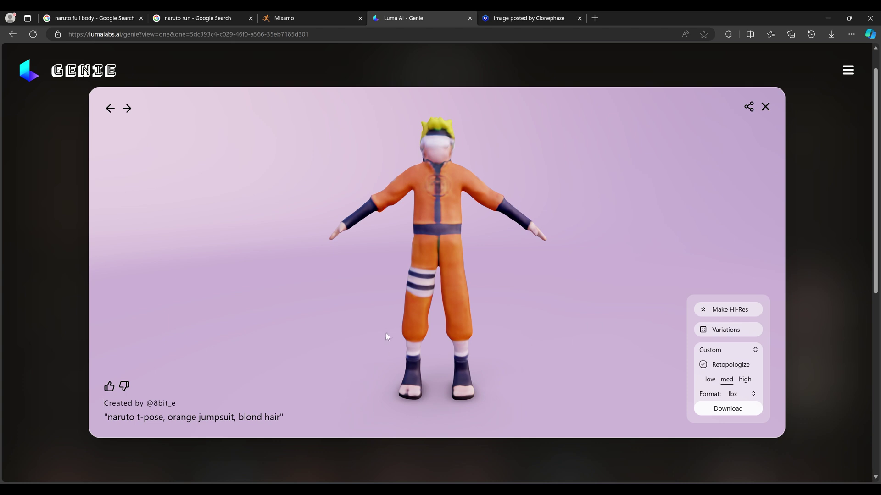
Download the Naruto body model in fbx format.
{"action": "mouse_move", "coordinate": [504, 298]}
{"action": "left_mouse_down"}
{"action": "mouse_move", "coordinate": [377, 296]}
{"action": "mouse_move", "coordinate": [518, 286]}
{"action": "mouse_move", "coordinate": [506, 292]}
{"action": "left_mouse_up"}
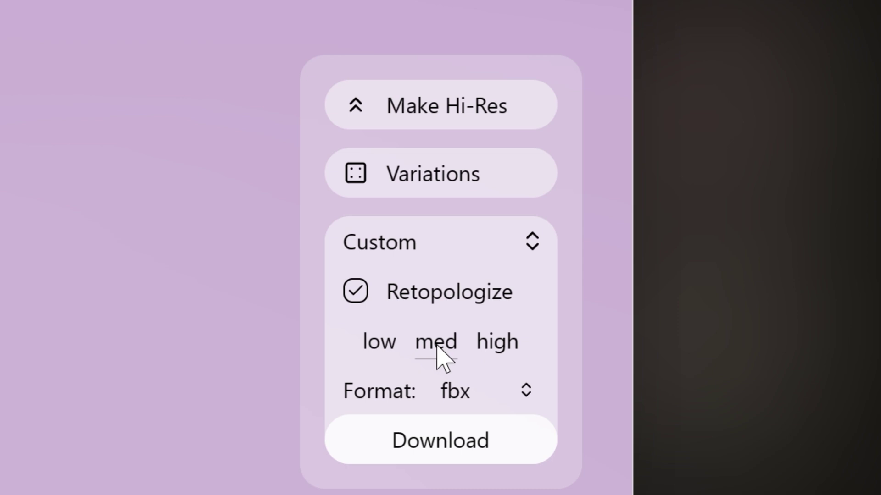
{"action": "left_click", "coordinate": [509, 393]}
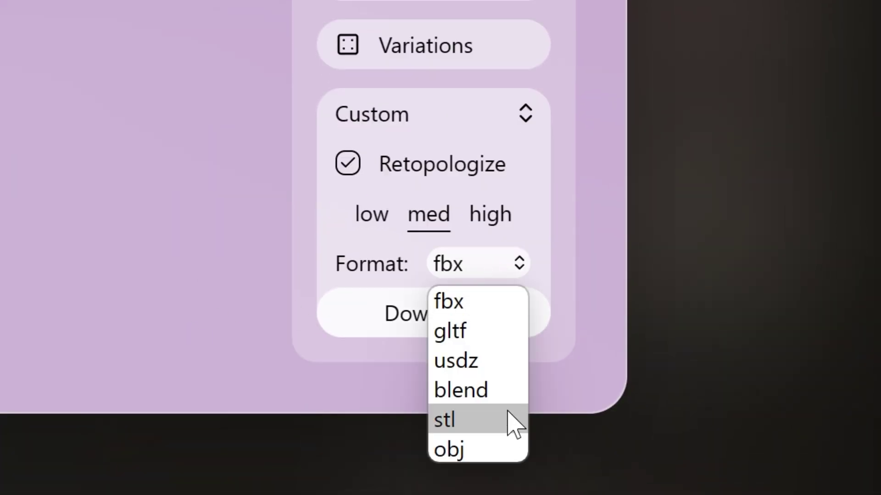
{"action": "left_click", "coordinate": [465, 303]}
{"action": "left_click", "coordinate": [453, 312]}
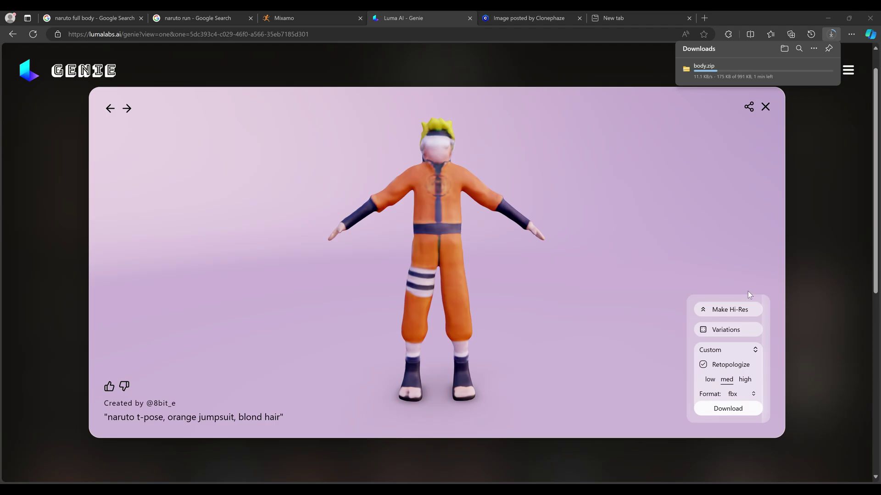
Close the body model and generate new 3D models from the prompt "naruto head".
{"action": "left_click", "coordinate": [765, 107]}
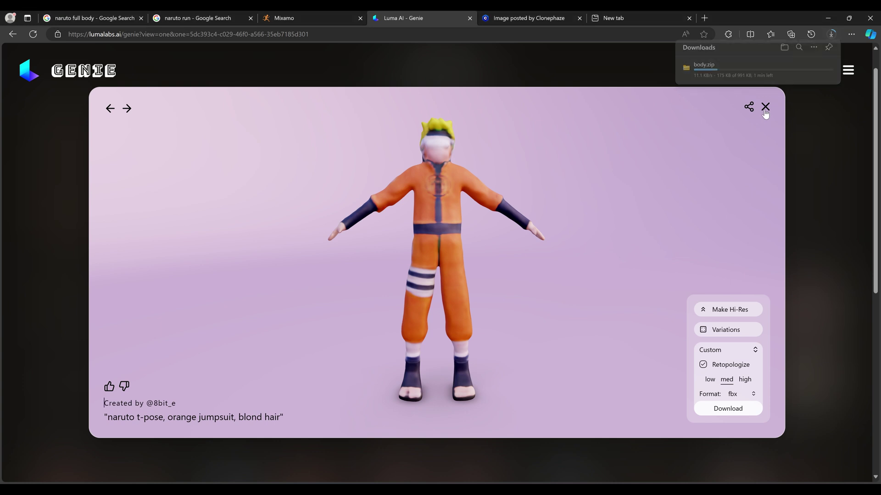
{"action": "left_click", "coordinate": [394, 70]}
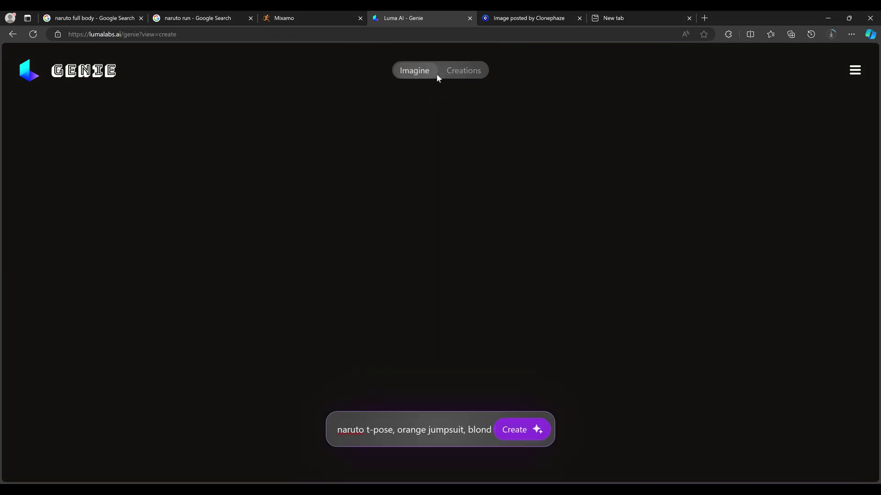
{"action": "key", "text": "BackSpace"}
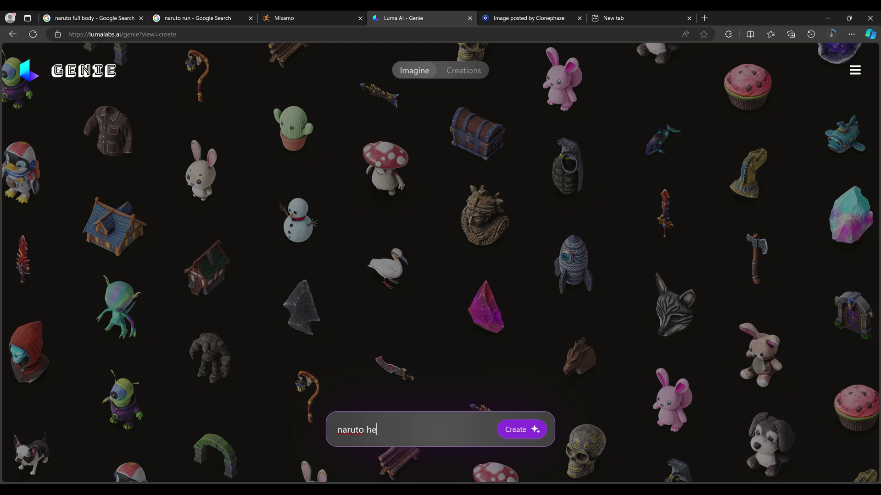
{"action": "type", "text": "naruto he"}
{"action": "left_click", "coordinate": [521, 436]}
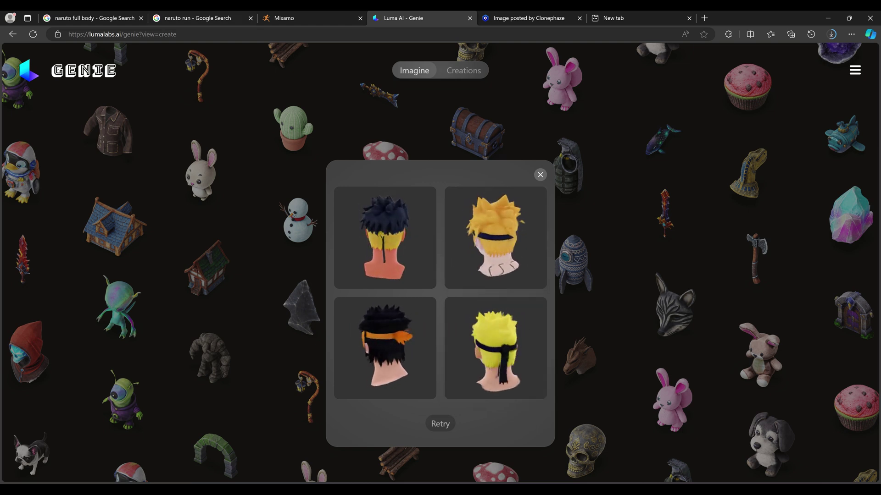
Compare the generated heads with the Naruto full body reference images and open the bright yellow-haired head with the black headband.
{"action": "left_click", "coordinate": [214, 17]}
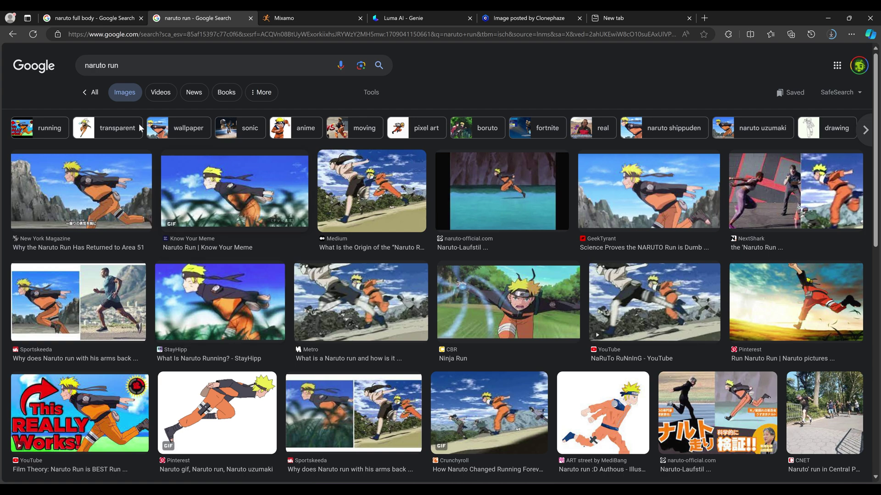
{"action": "left_click", "coordinate": [79, 20]}
{"action": "left_click_drag", "start_coordinate": [399, 18], "coordinate": [202, 18]}
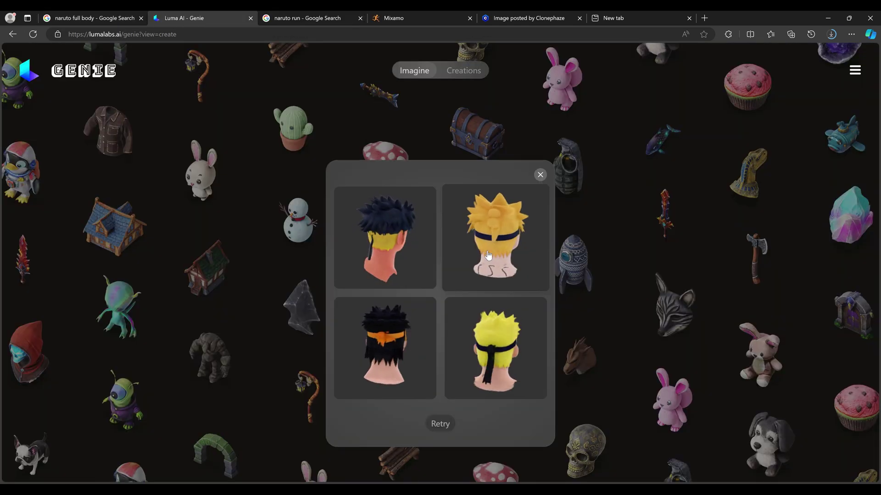
{"action": "left_click", "coordinate": [117, 19]}
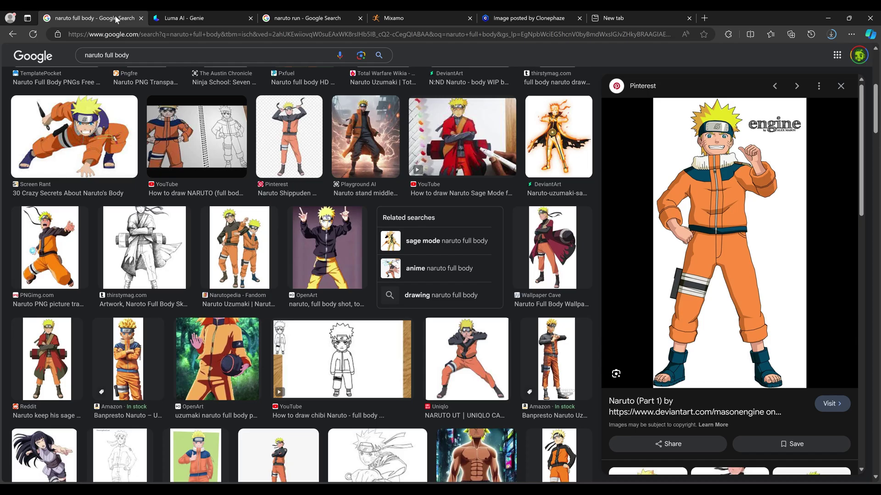
{"action": "left_click", "coordinate": [188, 18]}
{"action": "left_click", "coordinate": [512, 376]}
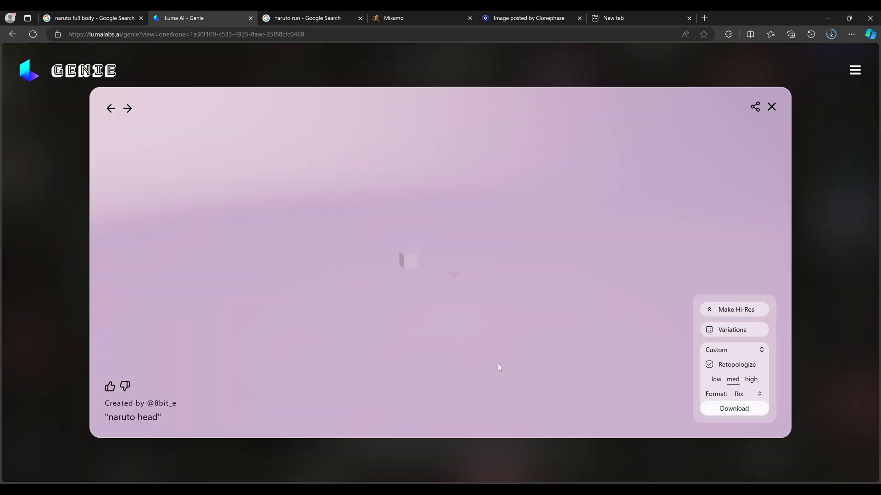
Create a Hi-Res version of the Naruto head and download it in fbx format.
{"action": "left_click", "coordinate": [726, 310]}
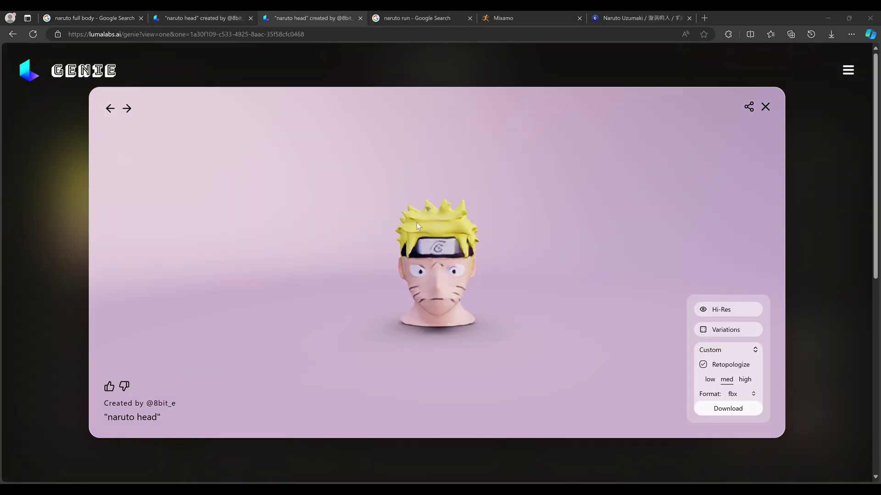
{"action": "left_click", "coordinate": [203, 17]}
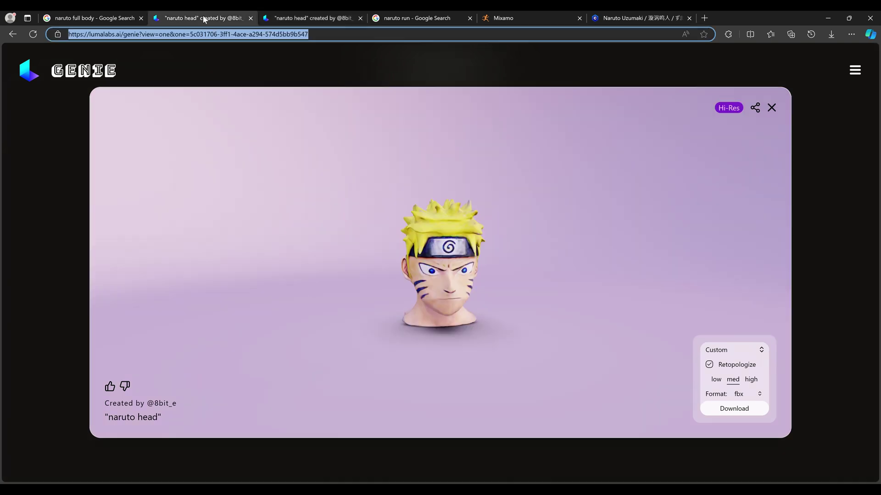
{"action": "scroll", "coordinate": [406, 256], "scroll_direction": "up", "scroll_amount": 5}
{"action": "left_click_drag", "start_coordinate": [416, 260], "coordinate": [238, 285]}
{"action": "scroll", "coordinate": [394, 283], "scroll_direction": "down", "scroll_amount": 3}
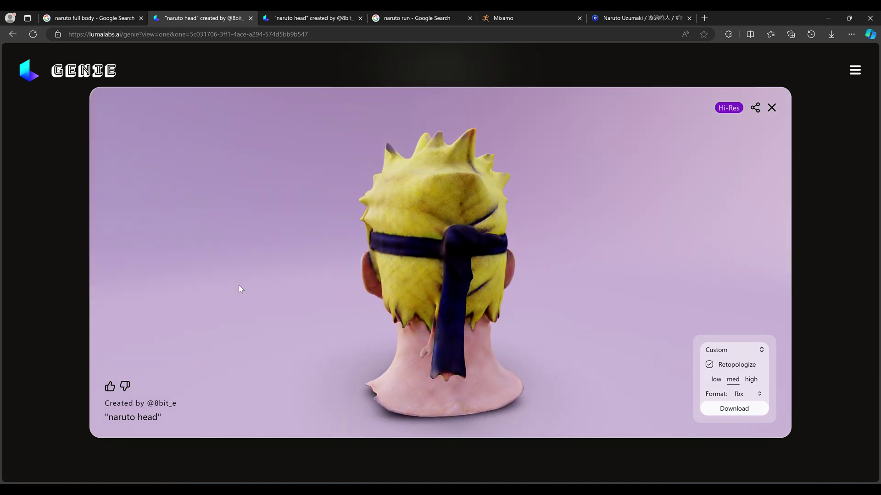
{"action": "left_click_drag", "start_coordinate": [303, 285], "coordinate": [410, 262]}
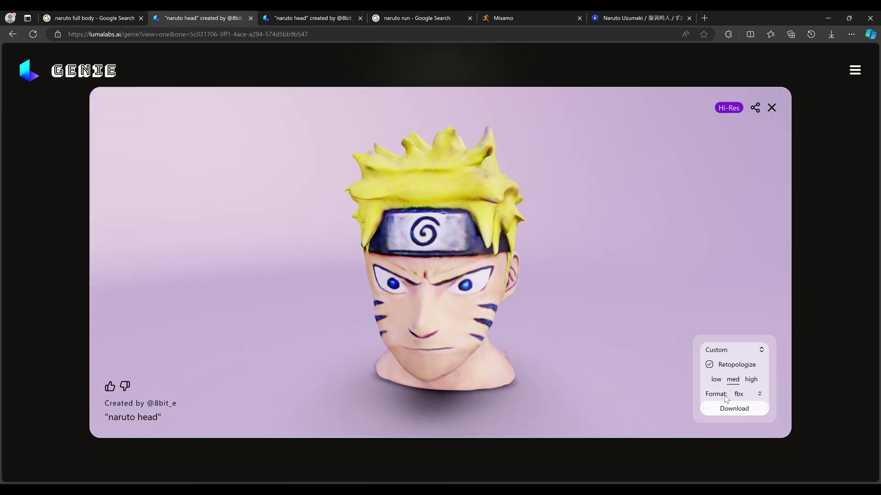
{"action": "left_click", "coordinate": [732, 409]}
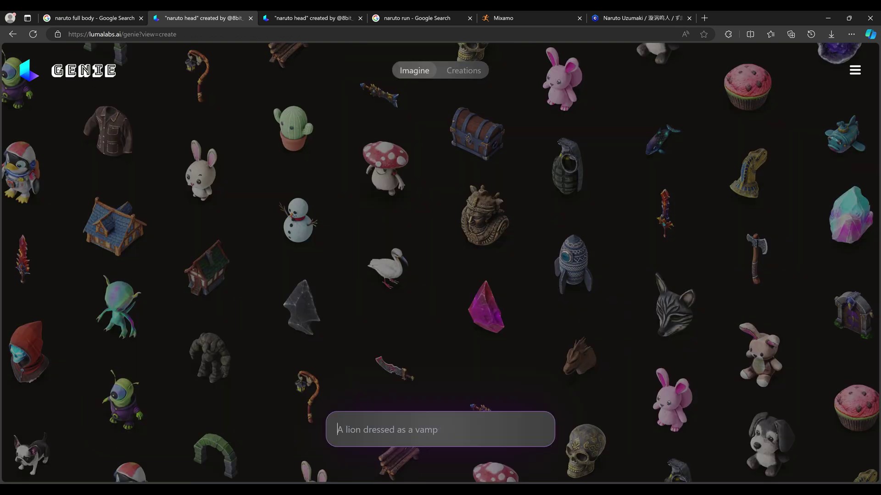
Generate 3D models from the prompt "open hand" and open the hand with five straight, spread fingers.
{"action": "type", "text": "open hand"}
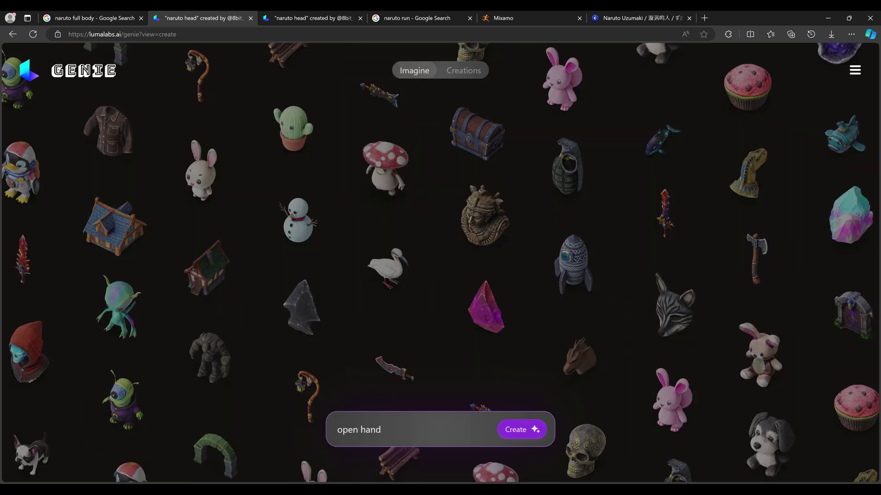
{"action": "left_click", "coordinate": [523, 431]}
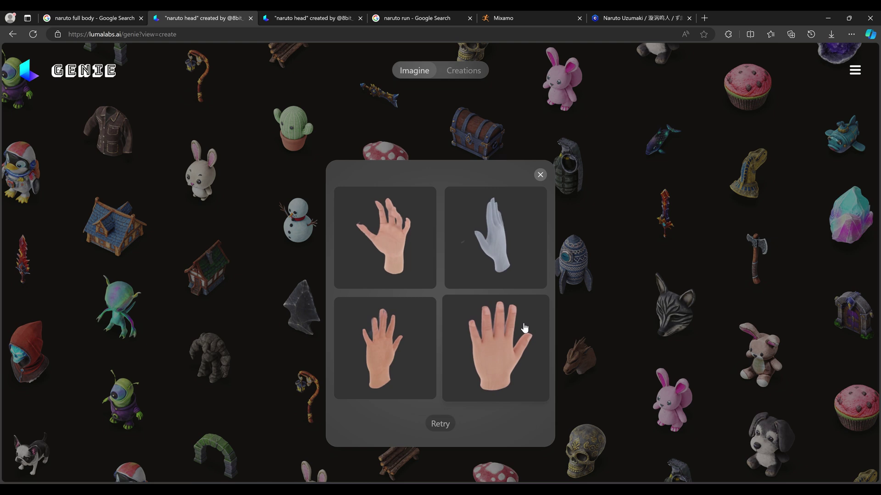
{"action": "left_click", "coordinate": [504, 352]}
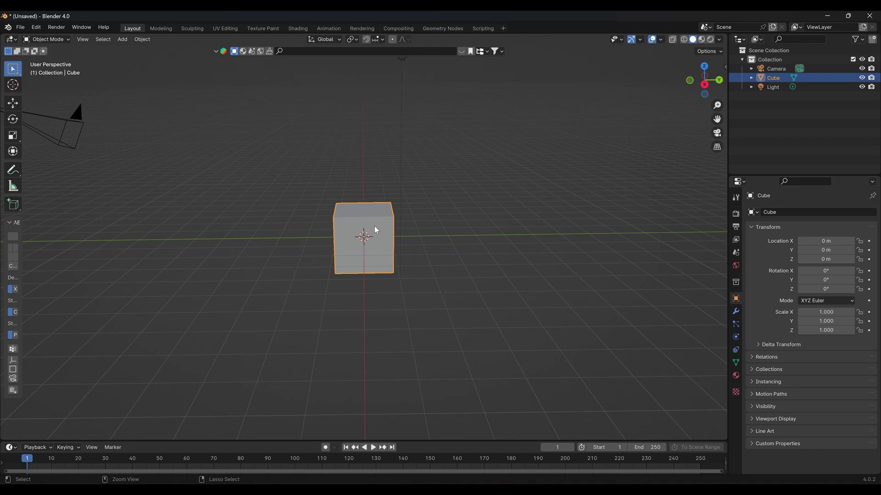
Switch to Blender, save the scene as naruto in E:\Tutorials 2\Luma\naruto and delete the default cube.
{"action": "key", "text": "ctrl+s"}
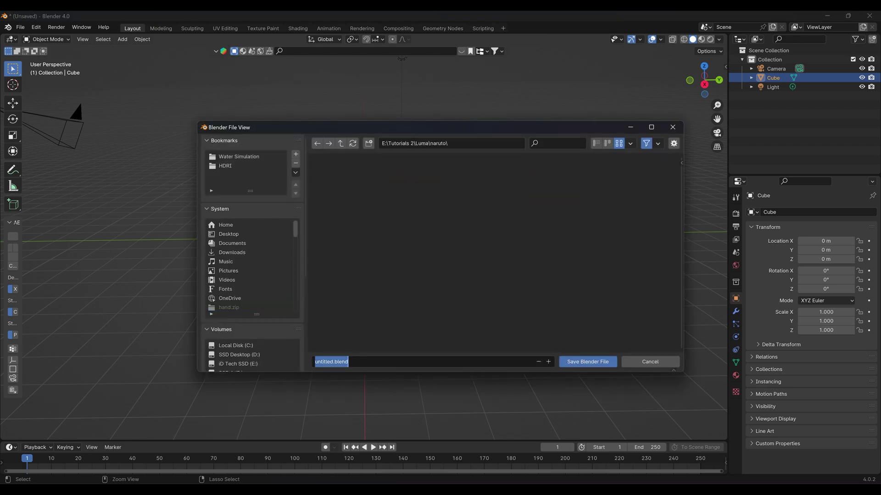
{"action": "type", "text": "naruto"}
{"action": "key", "text": "Return"}
{"action": "left_click", "coordinate": [599, 364]}
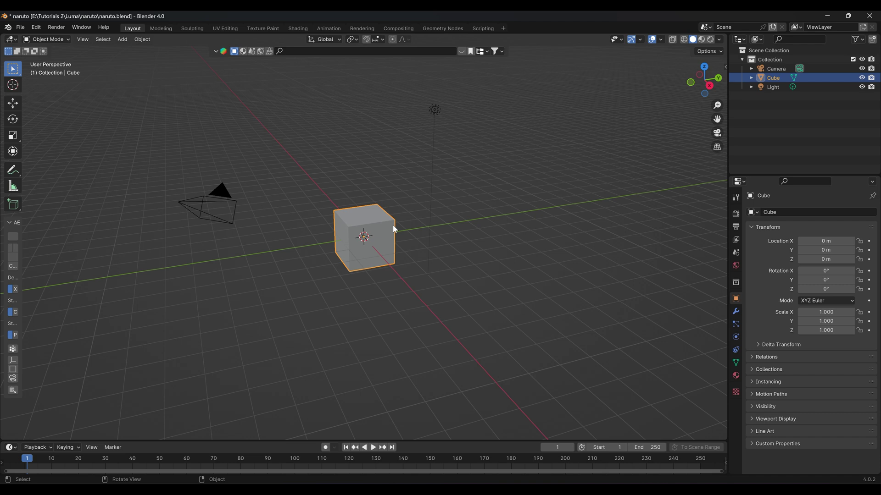
{"action": "key", "text": "Delete"}
{"action": "left_click_drag", "start_coordinate": [395, 228], "coordinate": [393, 281]}
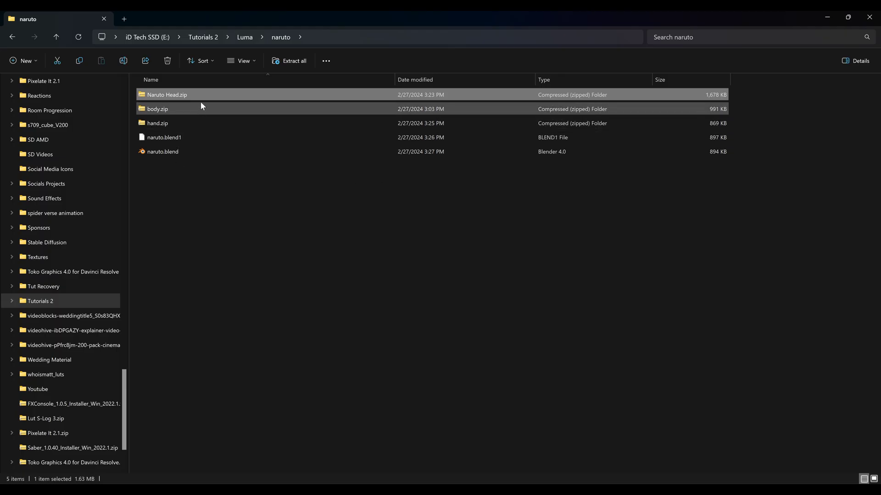
In File Explorer, extract hand.zip into E:\Tutorials 2\Luma\naruto\hand.
{"action": "left_click", "coordinate": [210, 122]}
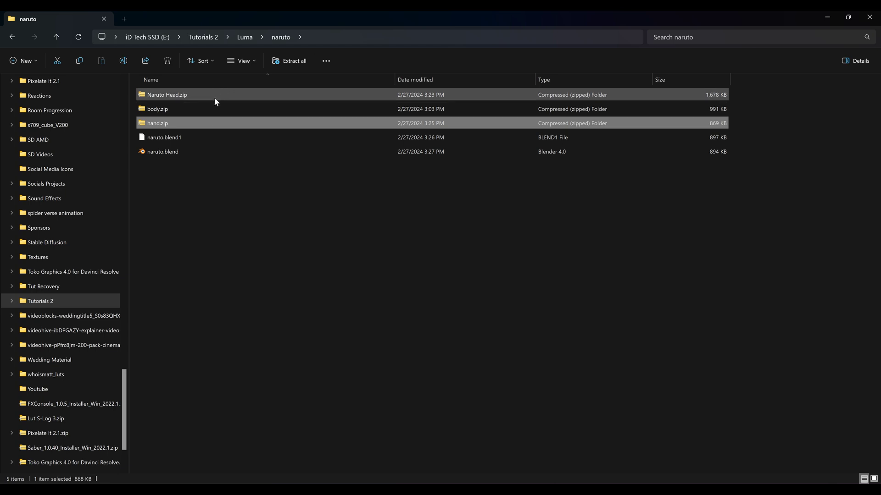
{"action": "right_click", "coordinate": [210, 121]}
{"action": "left_click", "coordinate": [255, 225]}
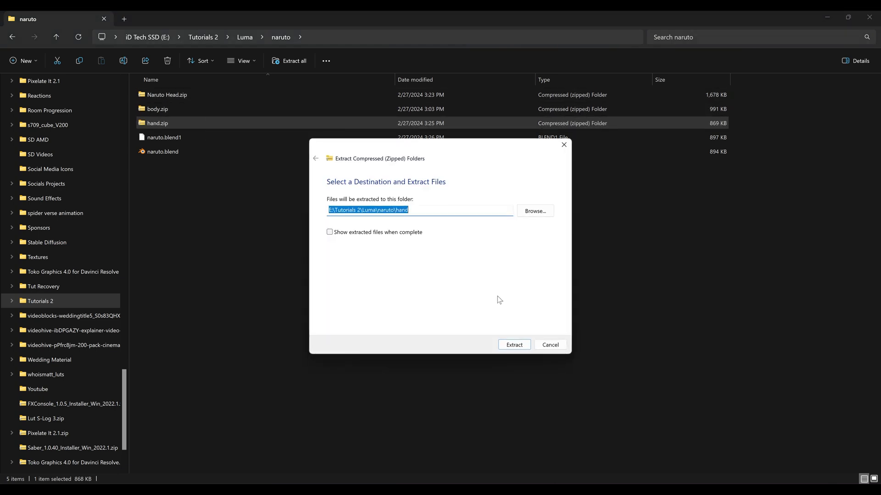
{"action": "left_click", "coordinate": [514, 345]}
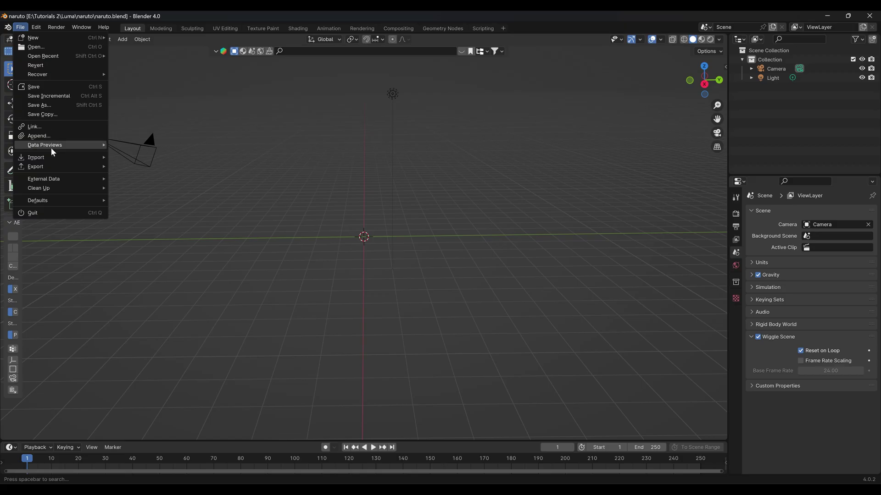
Back in Blender, import the Naruto body FBX from the body folder and show it in front orthographic view.
{"action": "mouse_move", "coordinate": [54, 157]}
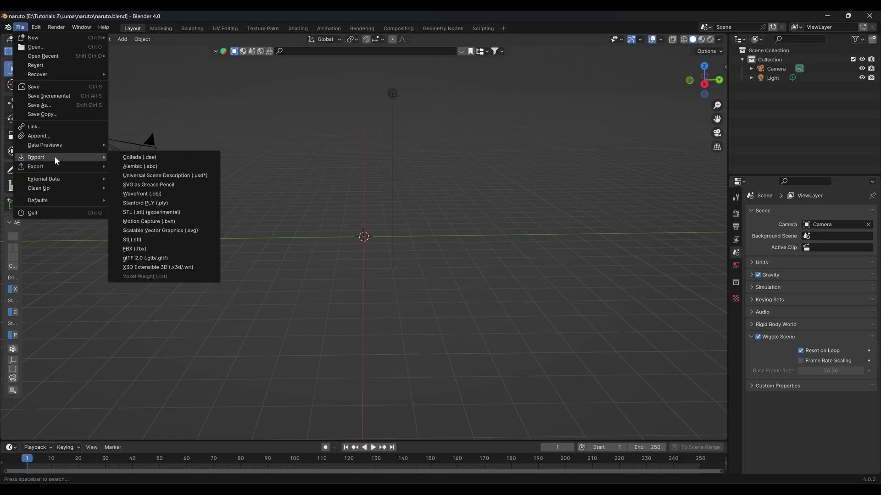
{"action": "left_click", "coordinate": [173, 249]}
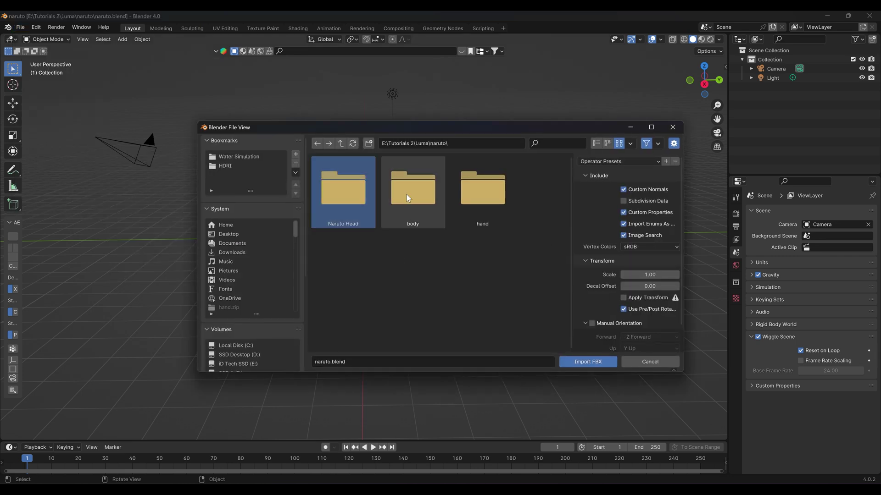
{"action": "left_click", "coordinate": [419, 195]}
{"action": "double_click", "coordinate": [349, 183]}
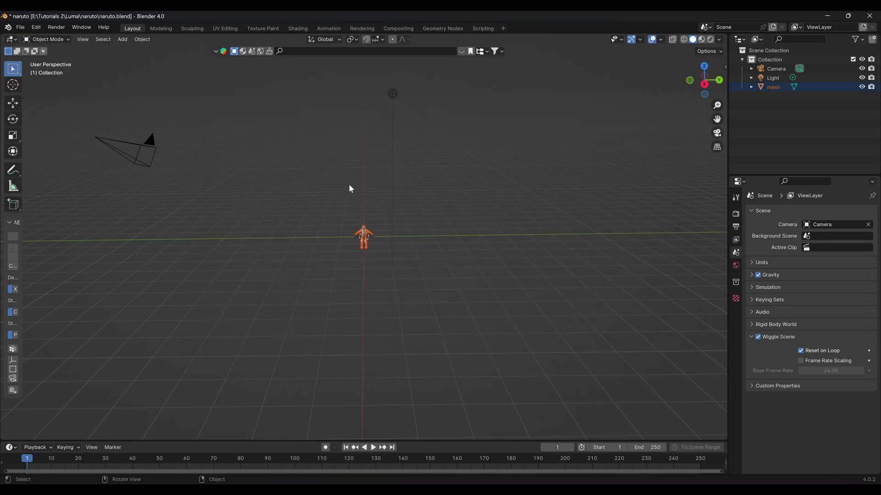
{"action": "scroll", "coordinate": [380, 260], "scroll_direction": "up", "scroll_amount": 4}
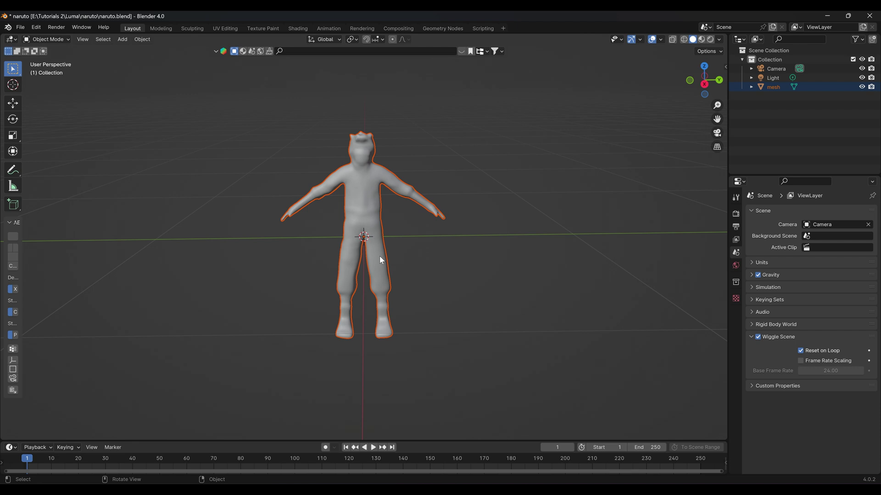
{"action": "key", "text": "KP_1"}
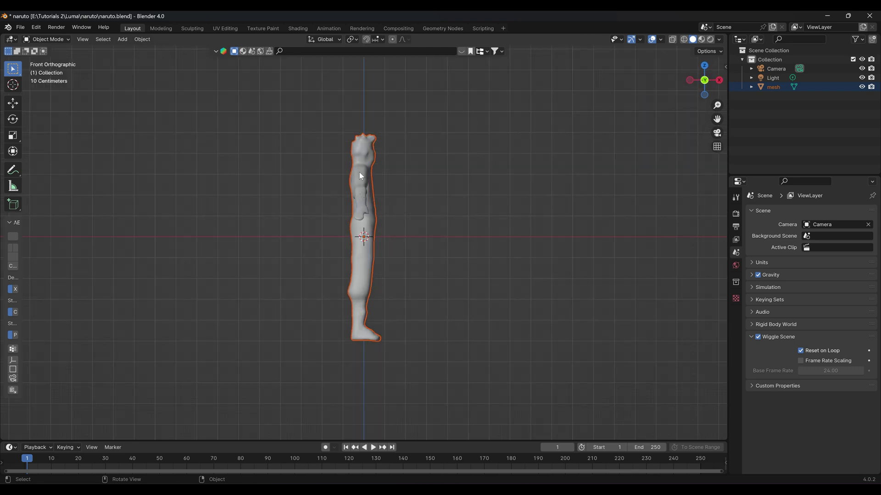
Import the open hand FBX from the hand folder and move it along the X axis, clear of the body.
{"action": "left_click", "coordinate": [21, 27]}
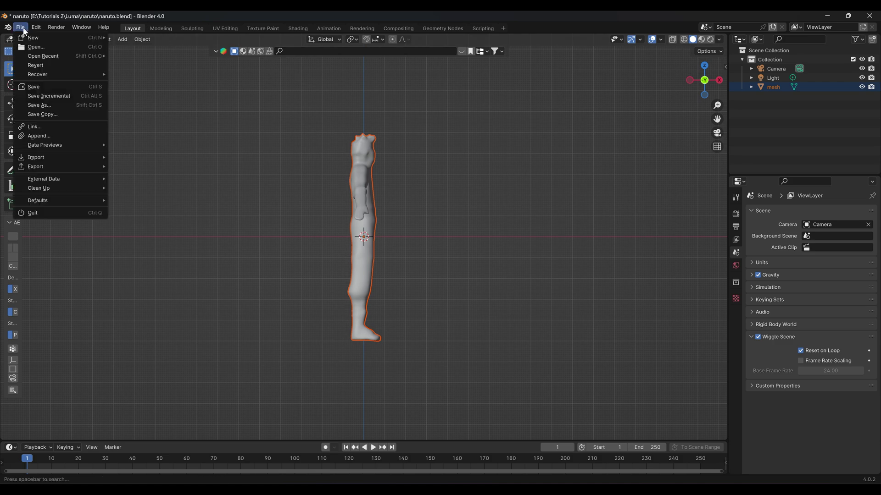
{"action": "mouse_move", "coordinate": [41, 157]}
{"action": "left_click", "coordinate": [153, 248]}
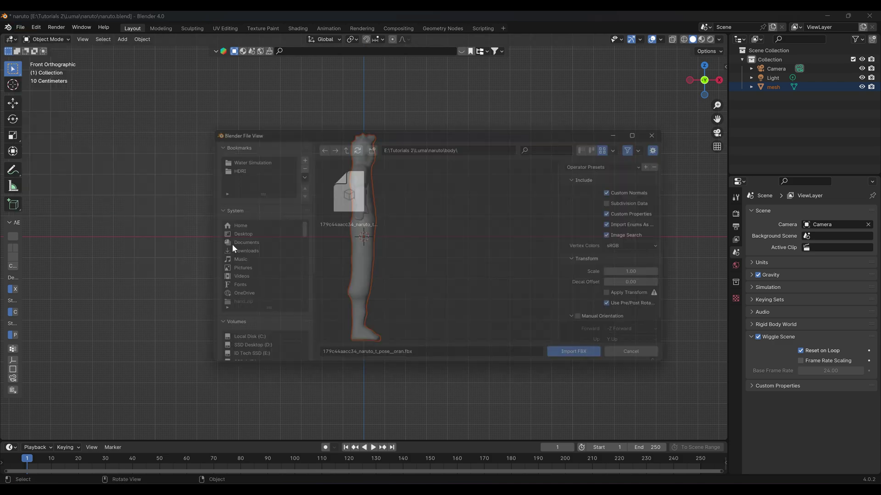
{"action": "left_click", "coordinate": [341, 143]}
{"action": "double_click", "coordinate": [411, 197]}
{"action": "double_click", "coordinate": [343, 188]}
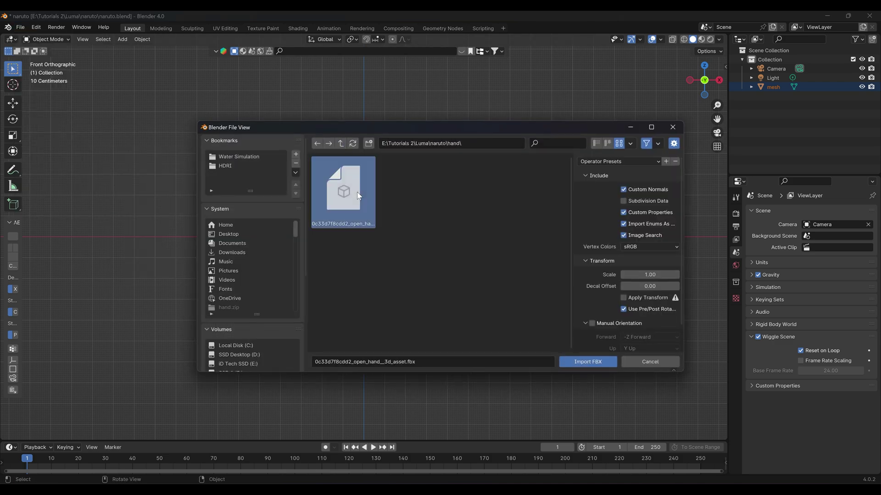
{"action": "key", "text": "g"}
{"action": "key", "text": "x"}
{"action": "left_click", "coordinate": [642, 256]}
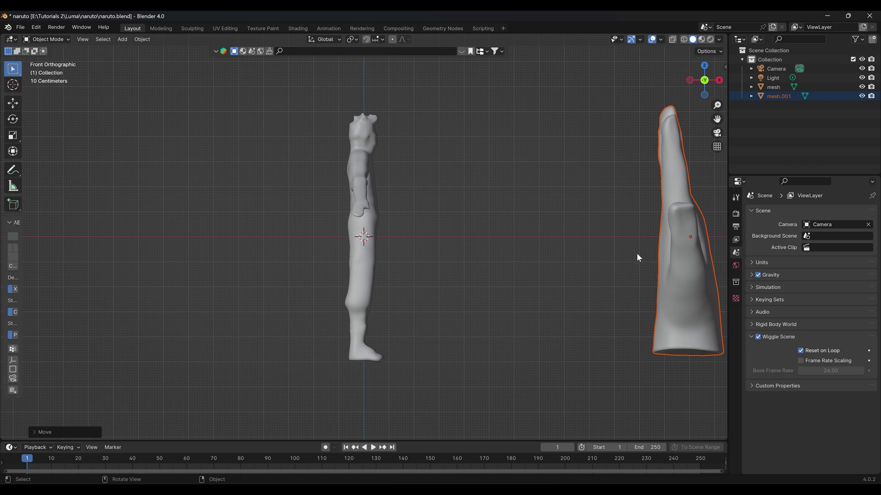
{"action": "scroll", "coordinate": [574, 257], "scroll_direction": "down", "scroll_amount": 3}
{"action": "left_click", "coordinate": [21, 27]}
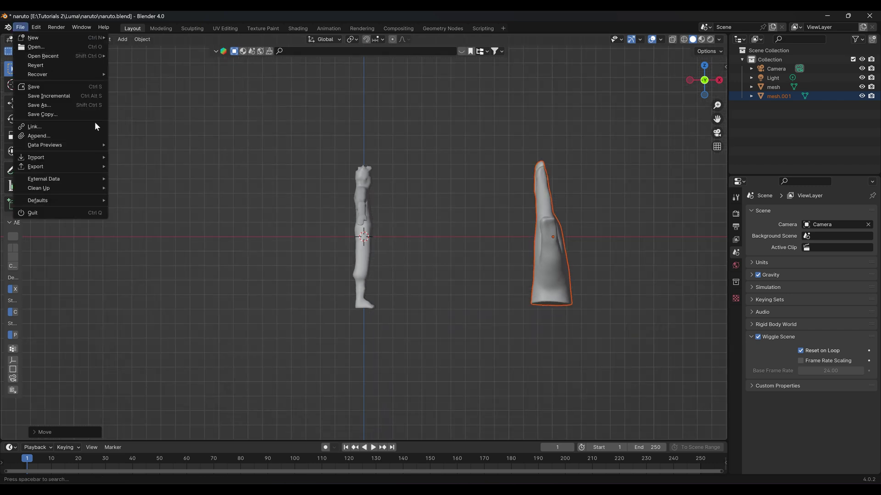
{"action": "left_click", "coordinate": [546, 259]}
{"action": "left_click", "coordinate": [370, 222]}
{"action": "key", "text": "g"}
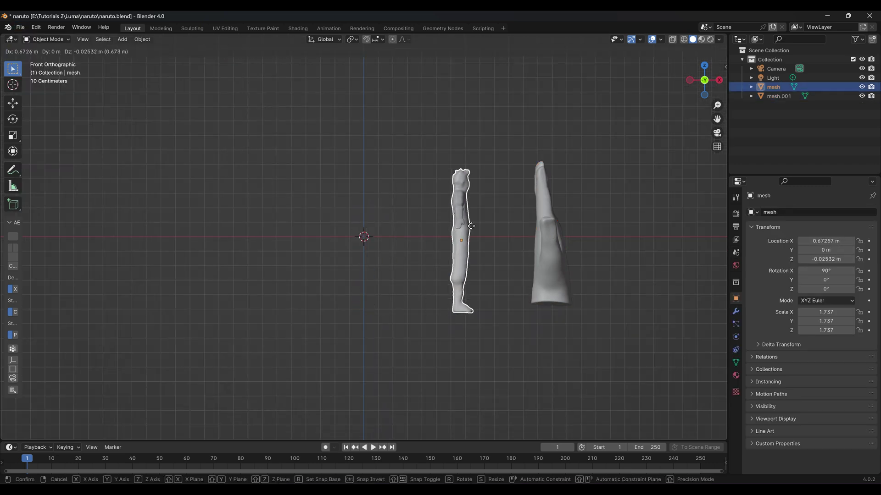
{"action": "key", "text": "Escape"}
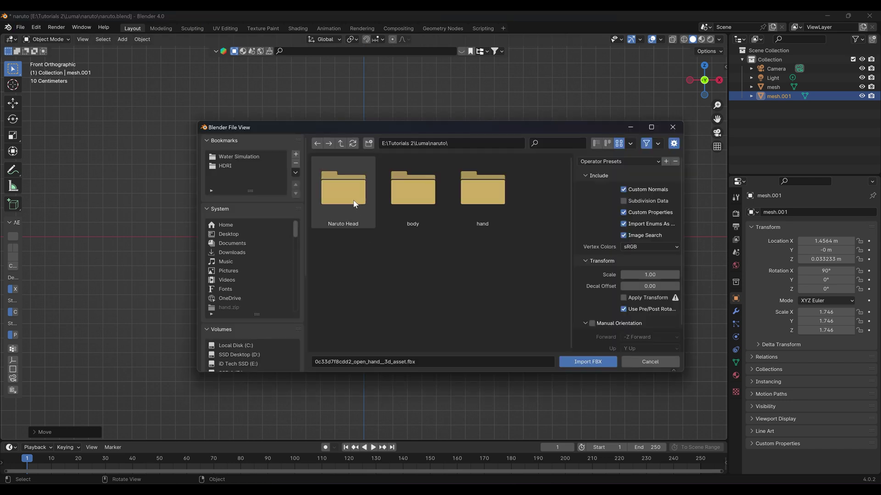
Import the FBX from the Naruto Head folder and move the head along X to about 0.71 m, between body and hand.
{"action": "double_click", "coordinate": [355, 207]}
{"action": "double_click", "coordinate": [359, 202]}
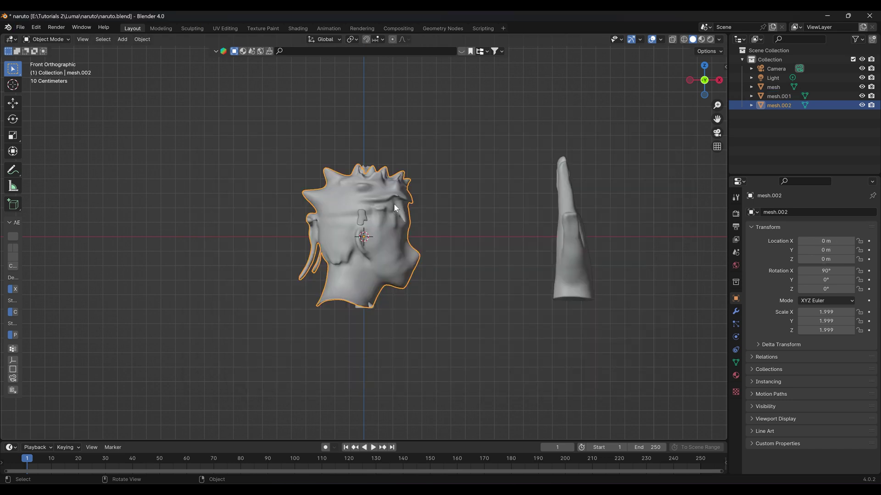
{"action": "key", "text": "g"}
{"action": "middle_click", "coordinate": [394, 205]}
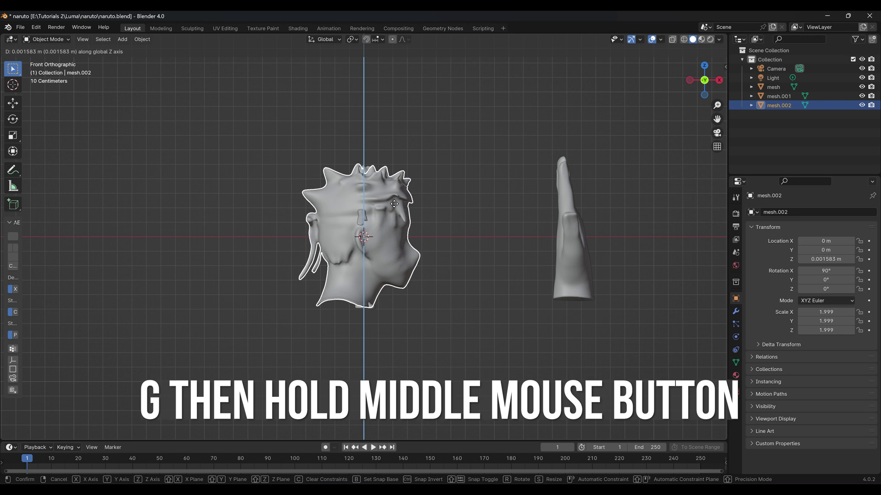
{"action": "middle_click", "coordinate": [394, 204]}
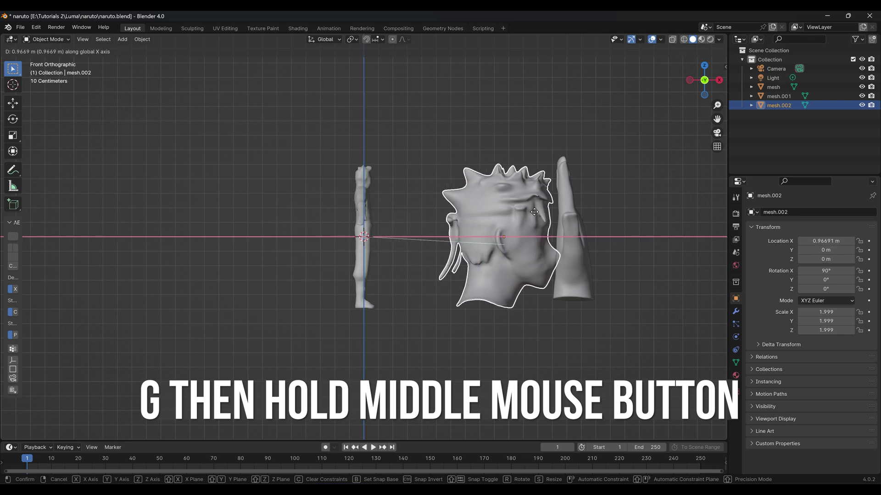
{"action": "middle_click", "coordinate": [362, 192]}
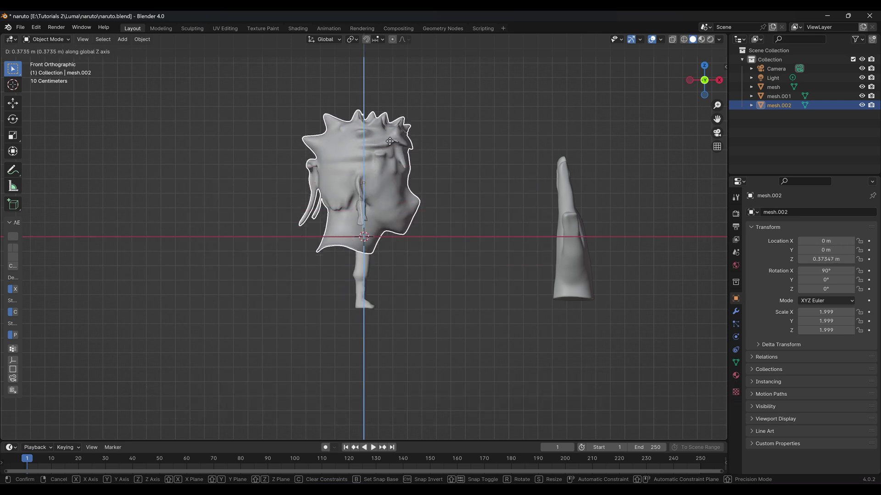
{"action": "middle_click", "coordinate": [381, 215]}
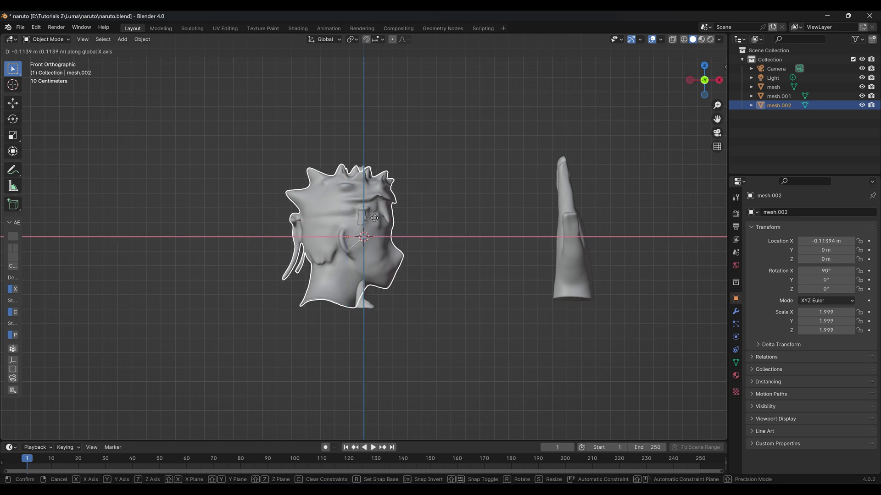
{"action": "left_click", "coordinate": [494, 218]}
Try moving the head along the global Y axis and along the X axis.
{"action": "scroll", "coordinate": [386, 234], "scroll_direction": "down", "scroll_amount": 3}
{"action": "middle_click", "coordinate": [385, 234]}
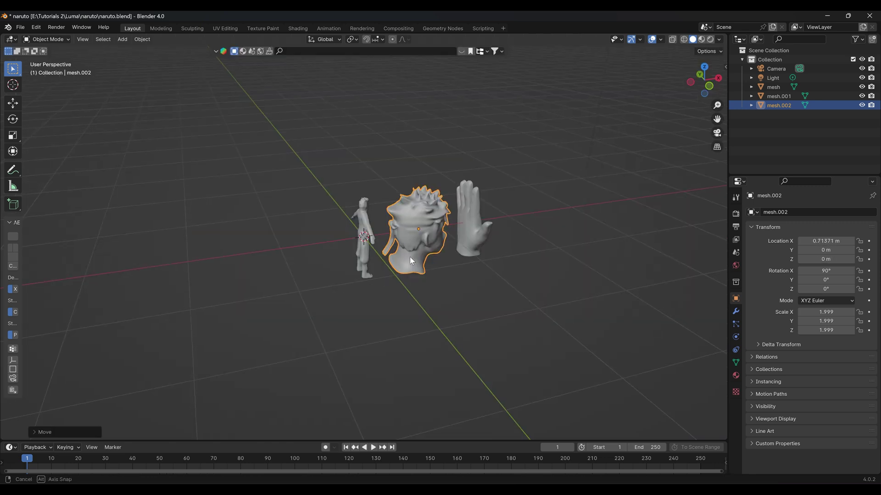
{"action": "key", "text": "g"}
{"action": "key", "text": "y"}
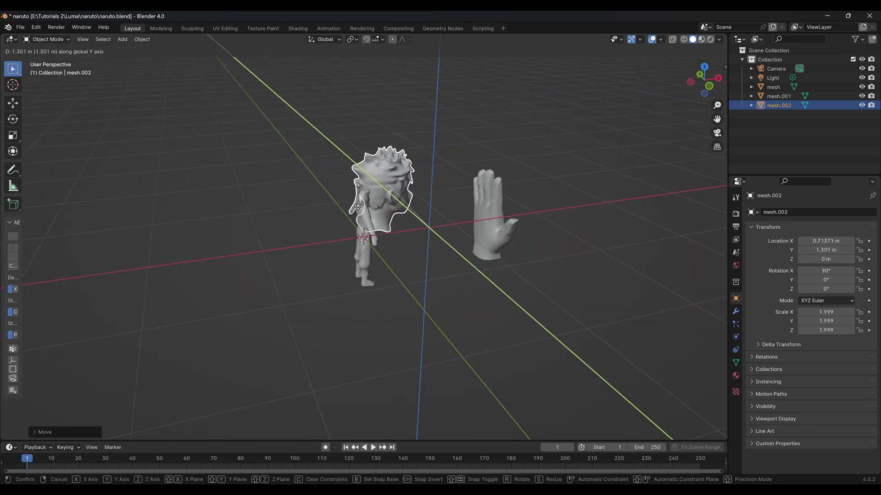
{"action": "key", "text": "x"}
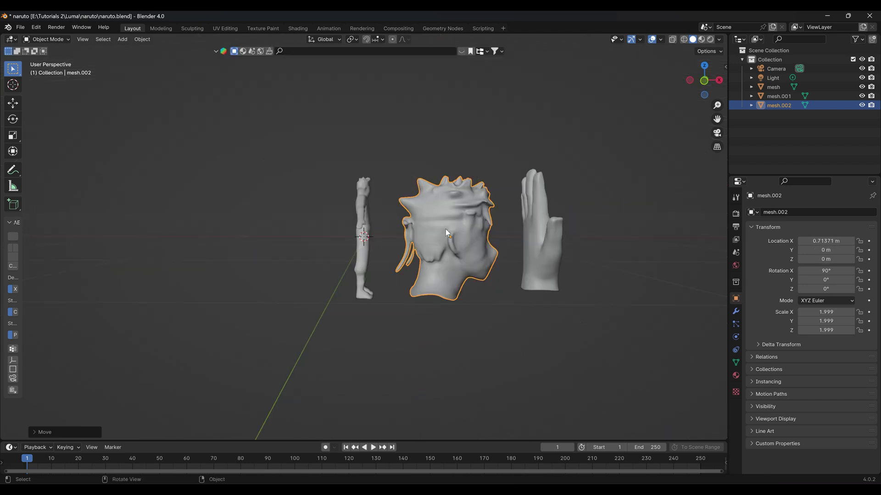
Move the head along the X axis past the hand, to about 2.11 m.
{"action": "key", "text": "g"}
{"action": "middle_click", "coordinate": [452, 232]}
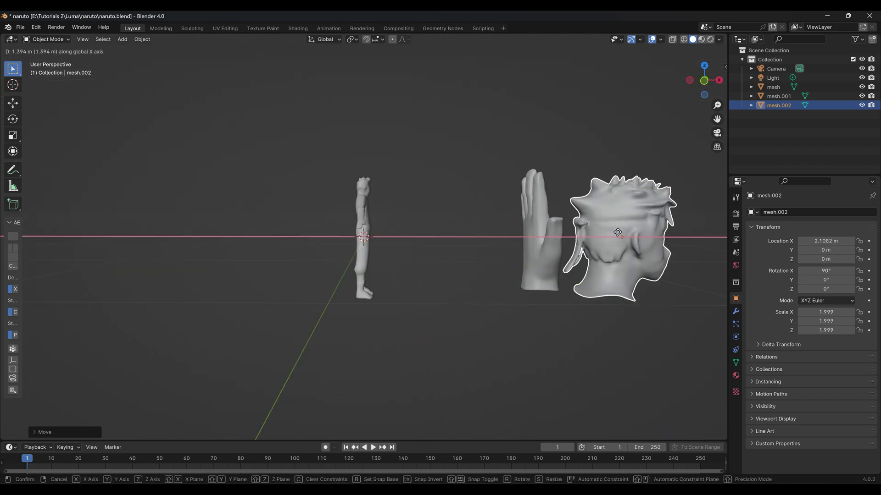
{"action": "left_click", "coordinate": [617, 232]}
Select the body in front view and move it up along Z by about 0.498 m so its feet rest on the ground line.
{"action": "scroll", "coordinate": [398, 216], "scroll_direction": "up", "scroll_amount": 2}
{"action": "left_click", "coordinate": [369, 210]}
{"action": "key", "text": "KP_1"}
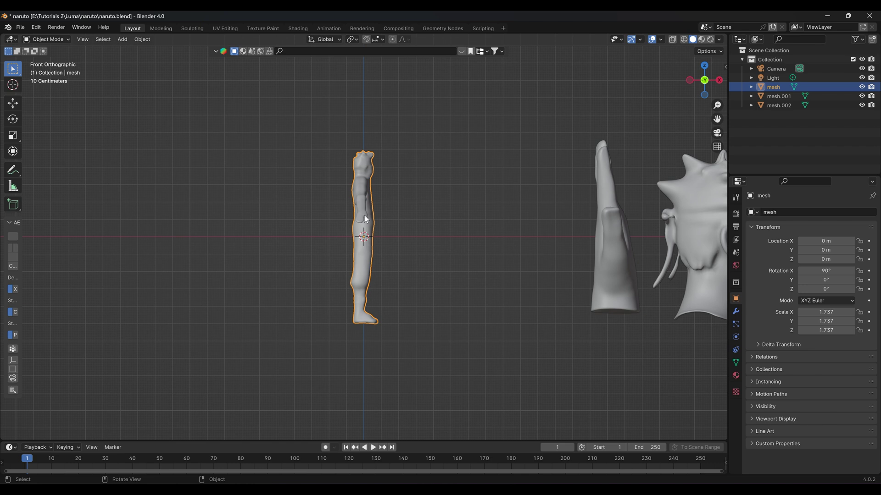
{"action": "key", "text": "g"}
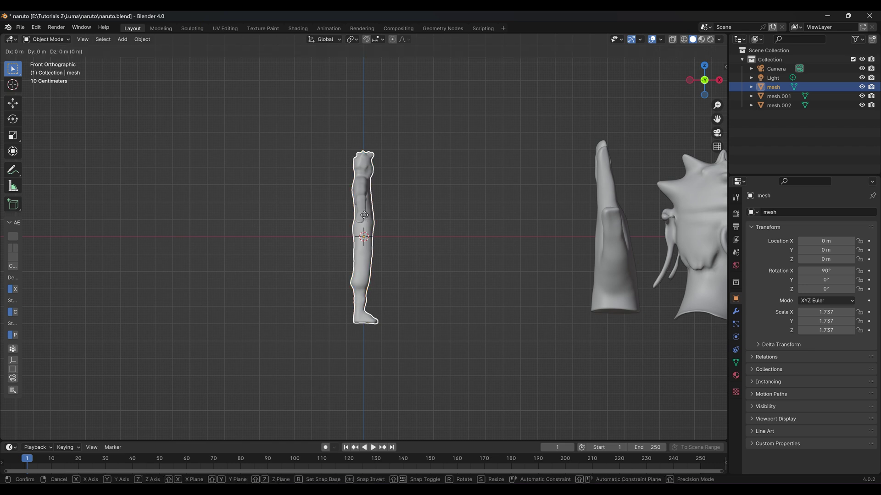
{"action": "key", "text": "z"}
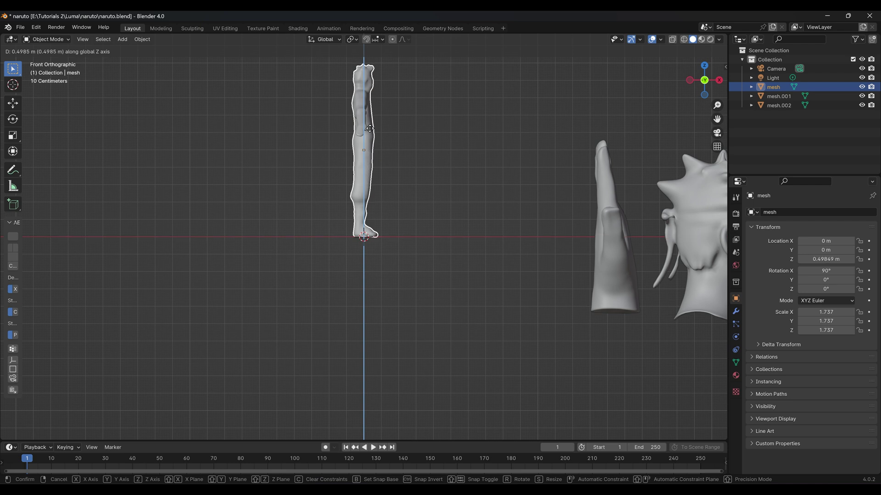
{"action": "left_click", "coordinate": [369, 128]}
{"action": "left_click_drag", "start_coordinate": [439, 167], "coordinate": [436, 208]}
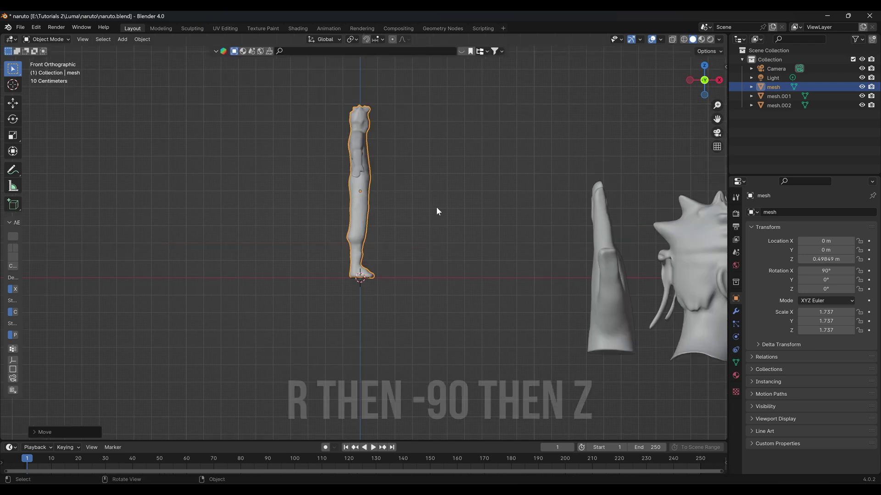
Rotate the body -90° about the Z axis and display the models with Material Preview shading.
{"action": "key", "text": "r"}
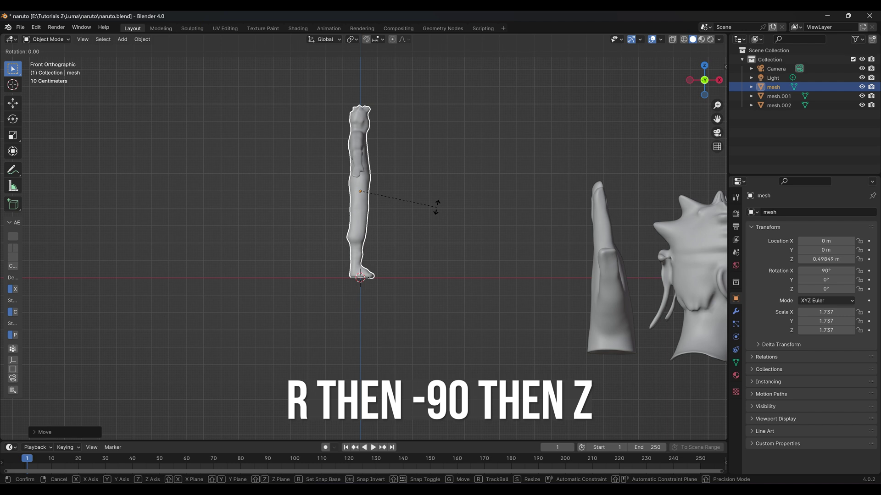
{"action": "type", "text": "-90"}
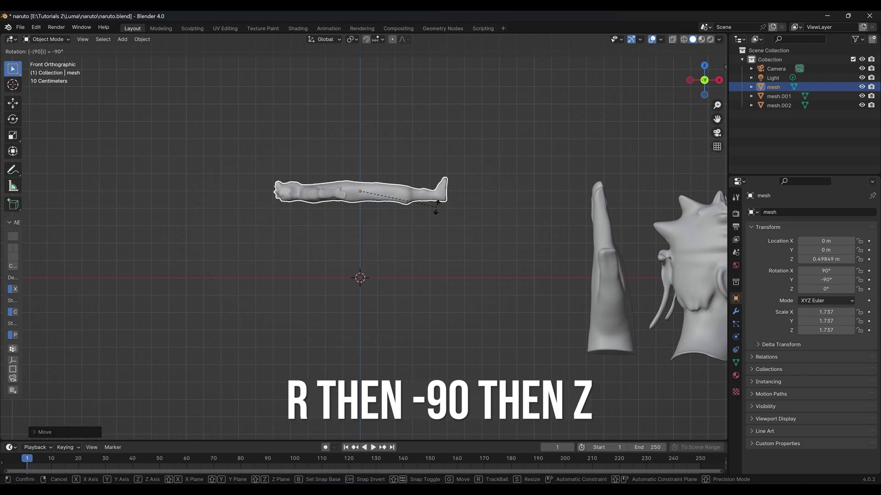
{"action": "type", "text": "z"}
{"action": "key", "text": "Return"}
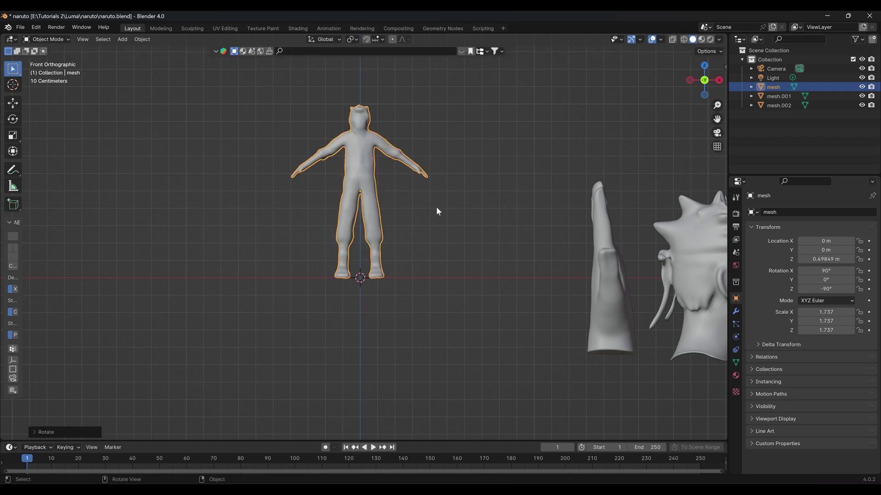
{"action": "left_click", "coordinate": [702, 40]}
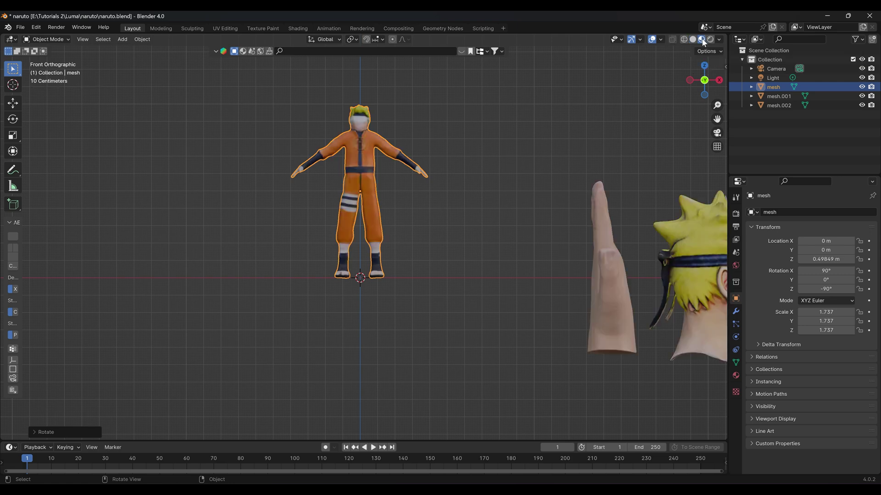
Select the head in front view and rotate it by -90°.
{"action": "left_click_drag", "start_coordinate": [422, 191], "coordinate": [415, 207]}
{"action": "scroll", "coordinate": [415, 207], "scroll_direction": "down", "scroll_amount": 3}
{"action": "left_click", "coordinate": [571, 243]}
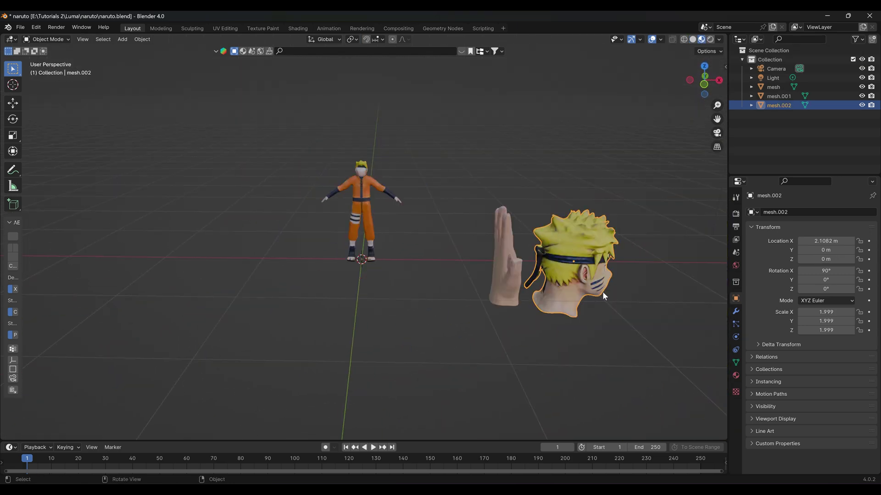
{"action": "key", "text": "KP_1"}
{"action": "type", "text": "r"}
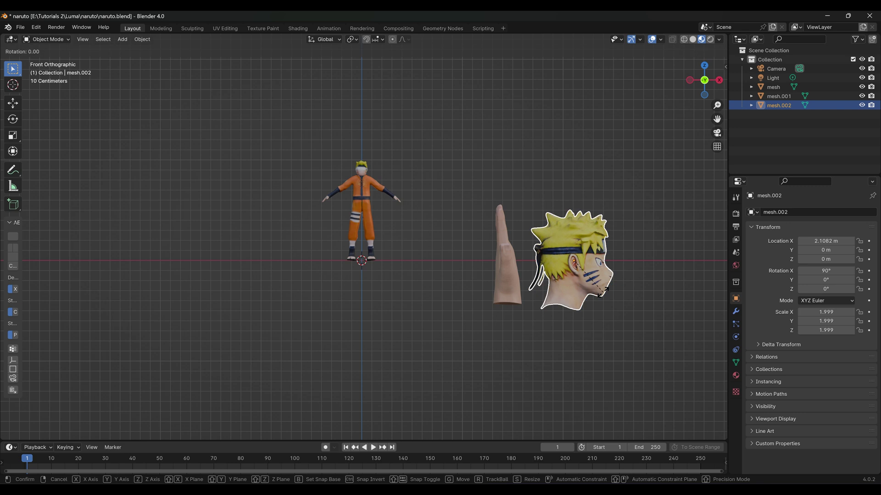
{"action": "type", "text": "y-90"}
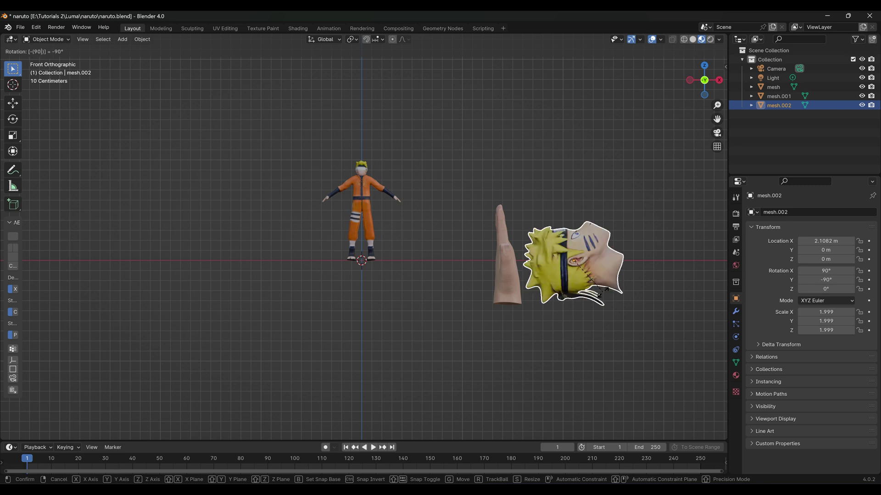
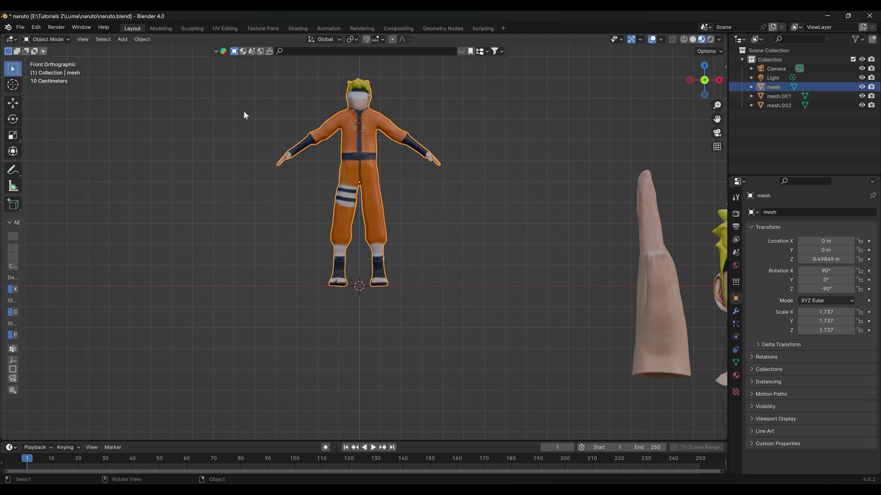
Enter Edit Mode on the body and try a box selection of both lower legs.
{"action": "left_click", "coordinate": [289, 114]}
{"action": "key", "text": "Tab"}
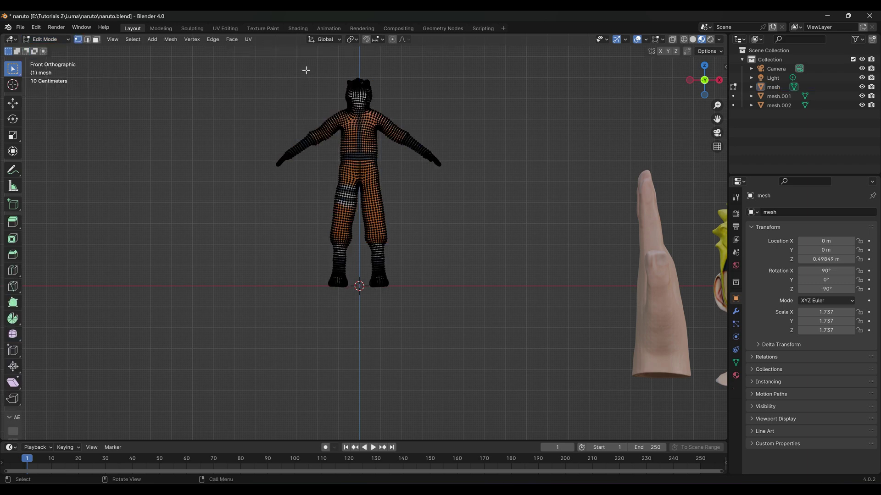
{"action": "scroll", "coordinate": [392, 152], "scroll_direction": "up", "scroll_amount": 5}
{"action": "scroll", "coordinate": [303, 187], "scroll_direction": "down", "scroll_amount": 4}
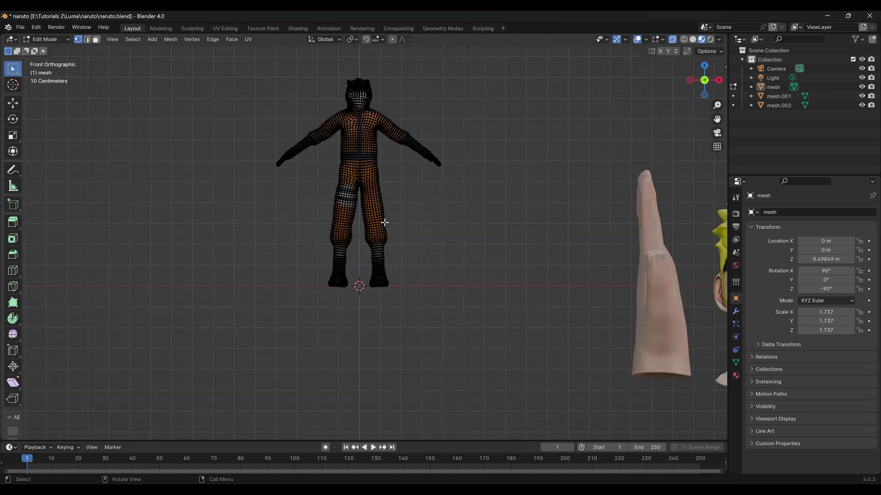
{"action": "scroll", "coordinate": [385, 222], "scroll_direction": "up", "scroll_amount": 2}
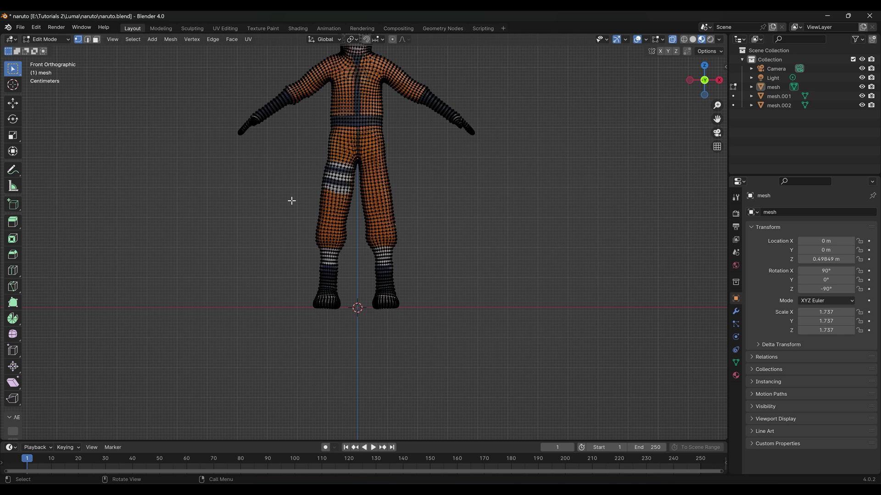
{"action": "left_click_drag", "start_coordinate": [291, 200], "coordinate": [432, 312]}
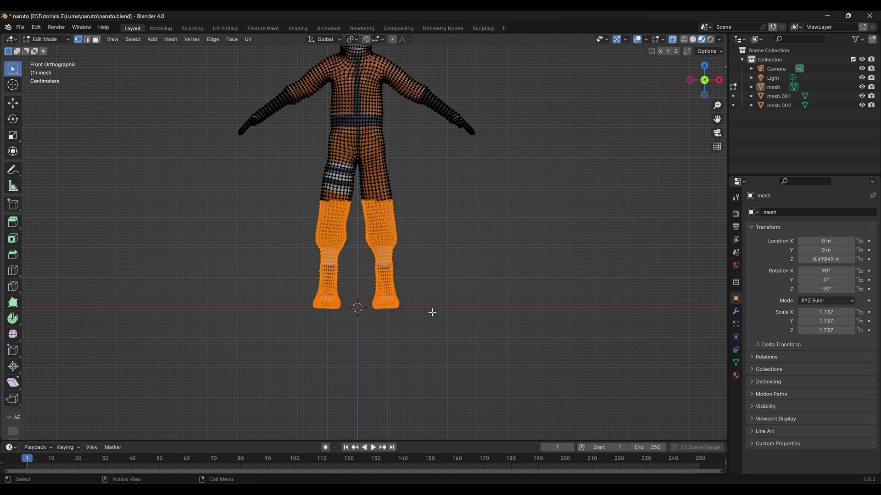
{"action": "left_click", "coordinate": [289, 156]}
{"action": "scroll", "coordinate": [430, 185], "scroll_direction": "down", "scroll_amount": 2}
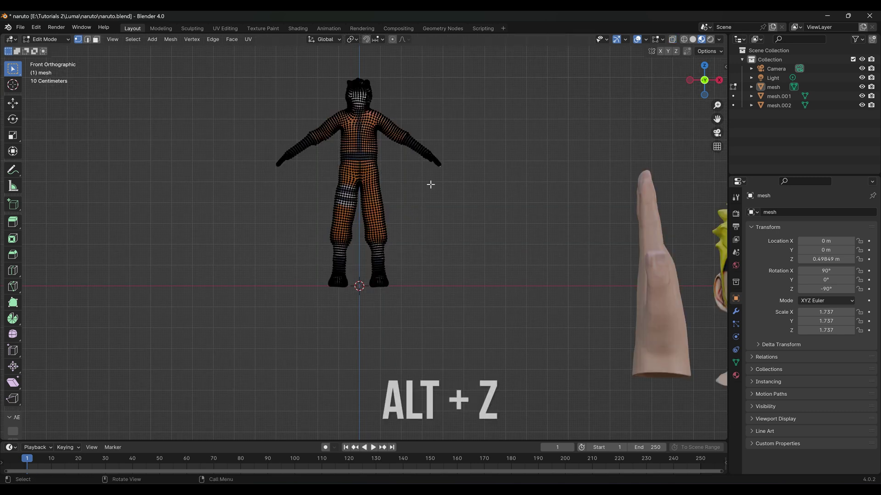
Turn on X-ray and box-select all body vertices from the head down to just above the knees.
{"action": "key", "text": "alt+z"}
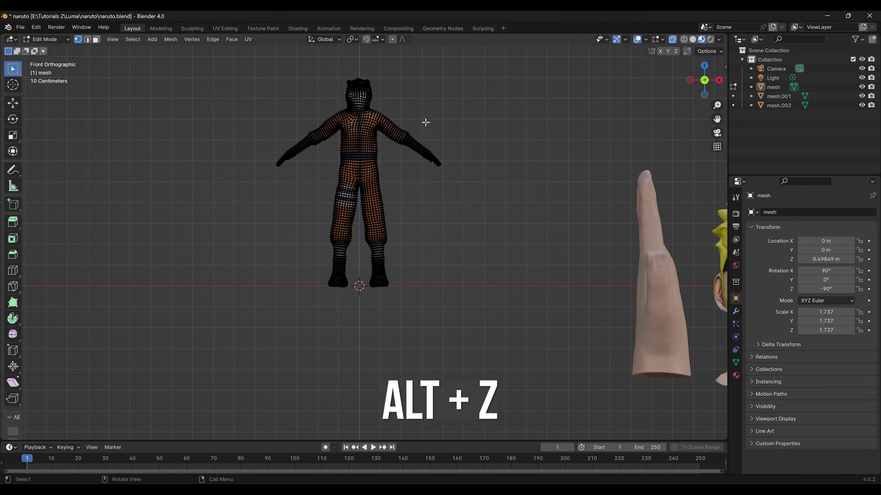
{"action": "left_click_drag", "start_coordinate": [257, 74], "coordinate": [488, 208]}
{"action": "left_click_drag", "start_coordinate": [505, 151], "coordinate": [486, 159]}
{"action": "scroll", "coordinate": [486, 158], "scroll_direction": "up", "scroll_amount": 1}
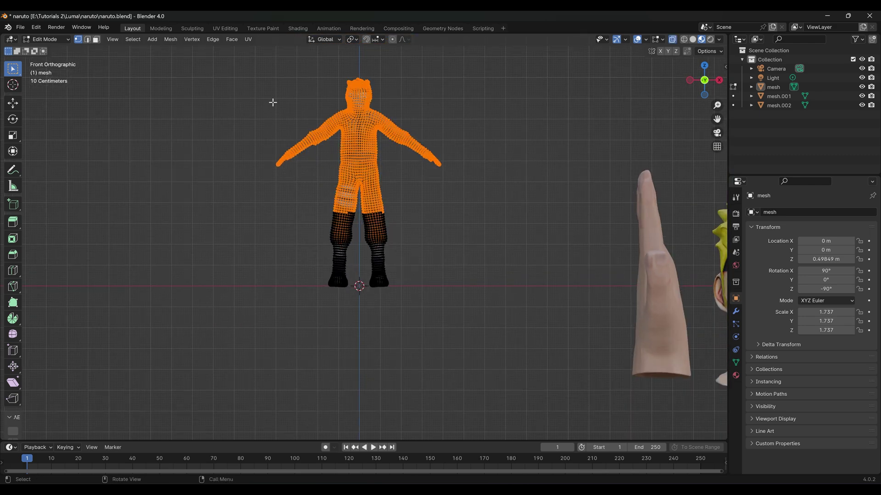
{"action": "left_click_drag", "start_coordinate": [270, 75], "coordinate": [464, 207]}
{"action": "left_click_drag", "start_coordinate": [465, 207], "coordinate": [339, 205]}
{"action": "left_click_drag", "start_coordinate": [232, 101], "coordinate": [481, 256]}
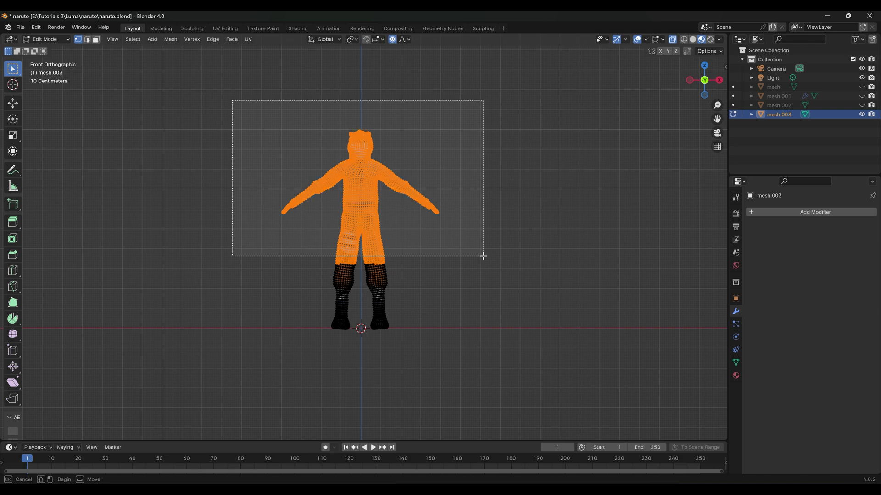
{"action": "left_click", "coordinate": [426, 261]}
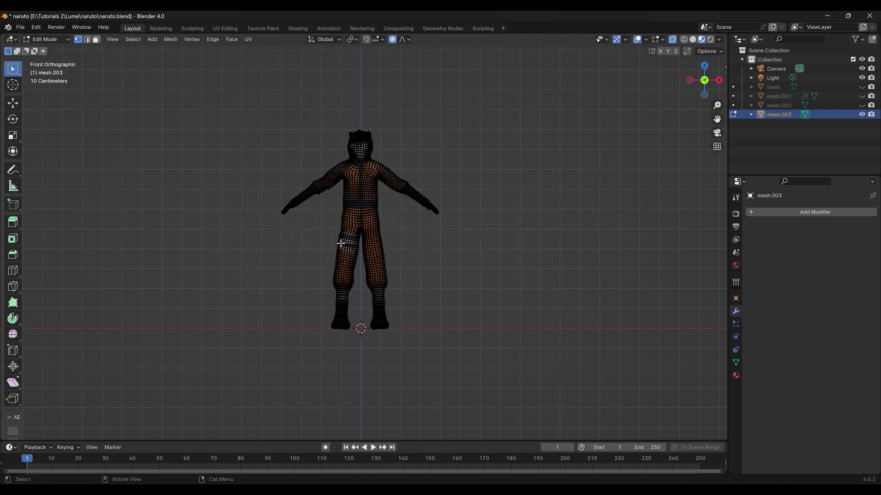
{"action": "left_click_drag", "start_coordinate": [236, 72], "coordinate": [471, 257]}
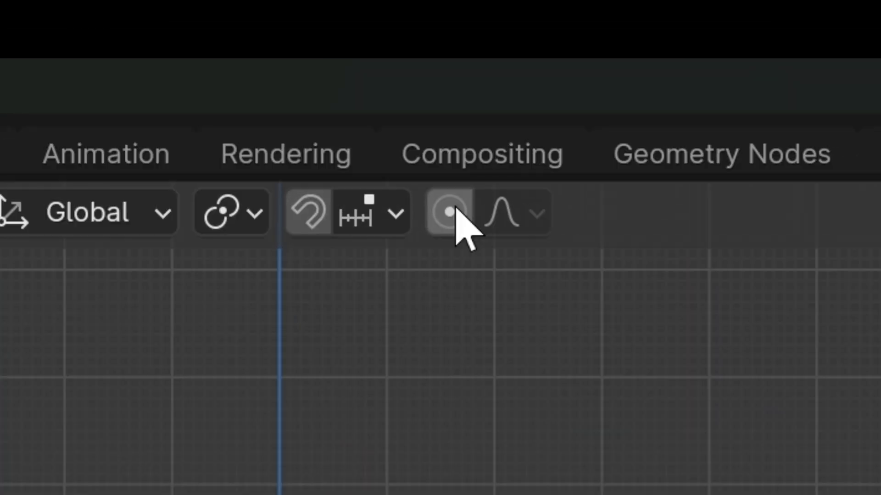
Enable proportional editing and lower the selected upper body along Z, adjusting the influence size to shorten the legs smoothly.
{"action": "left_click", "coordinate": [451, 213]}
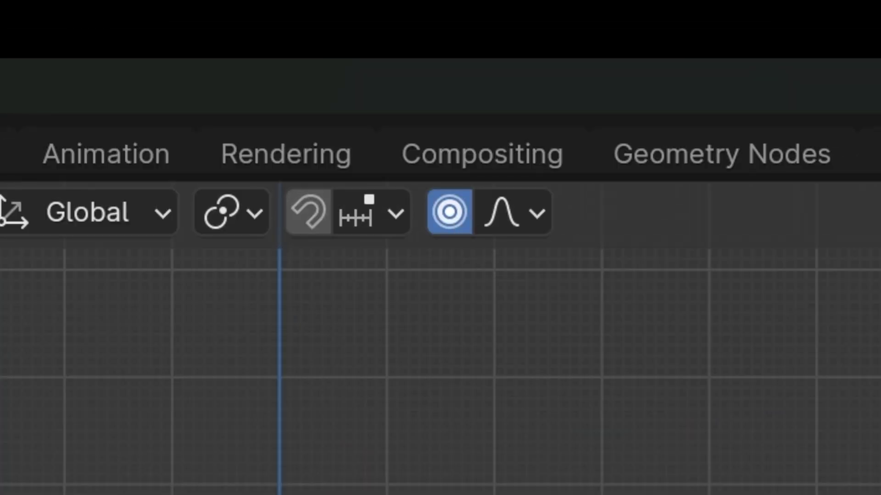
{"action": "key", "text": "g"}
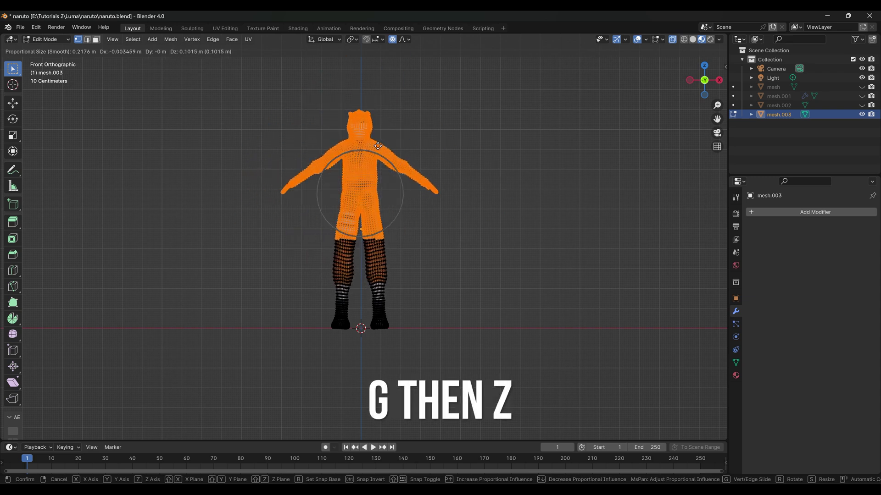
{"action": "key", "text": "z"}
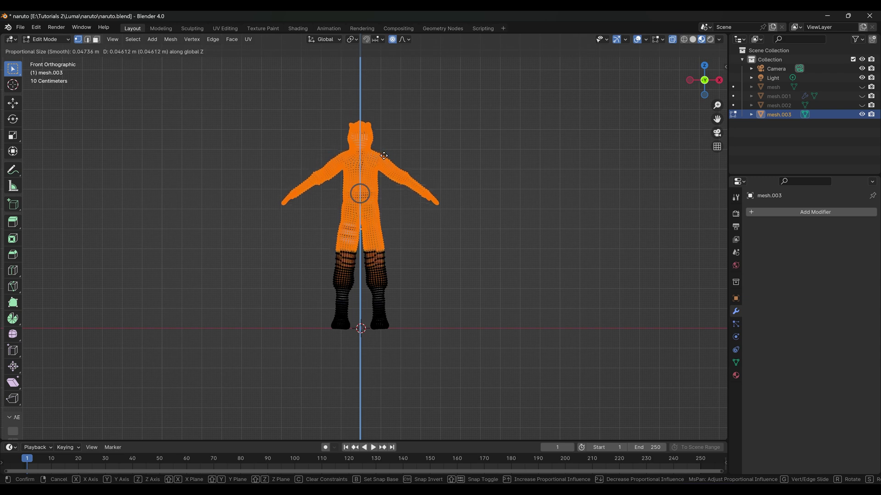
{"action": "scroll", "coordinate": [372, 163], "scroll_direction": "up", "scroll_amount": 5}
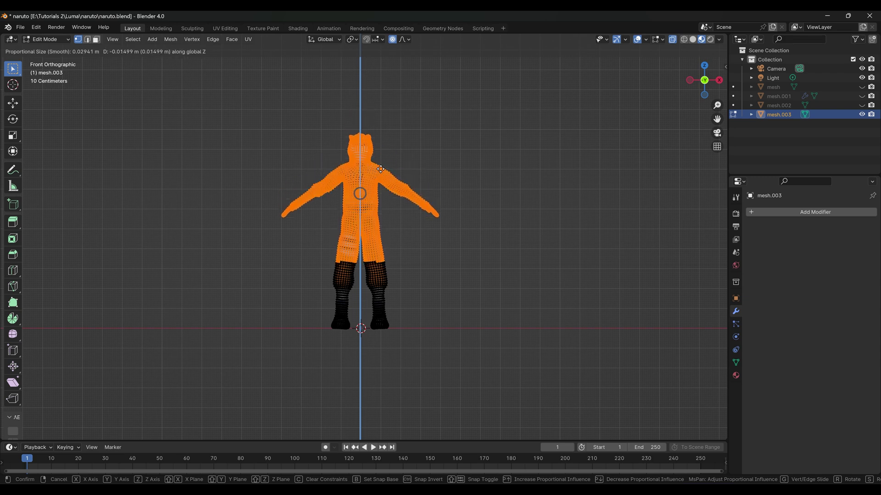
{"action": "scroll", "coordinate": [379, 154], "scroll_direction": "down", "scroll_amount": 20}
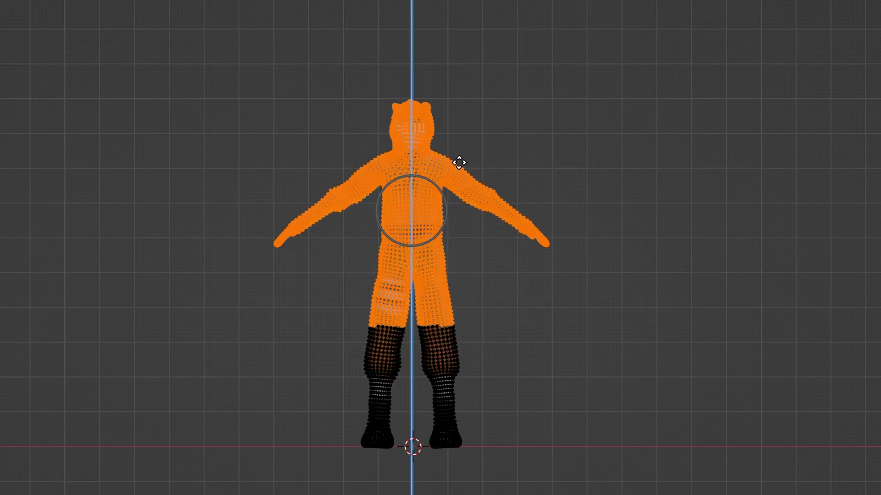
{"action": "scroll", "coordinate": [457, 161], "scroll_direction": "up", "scroll_amount": 8}
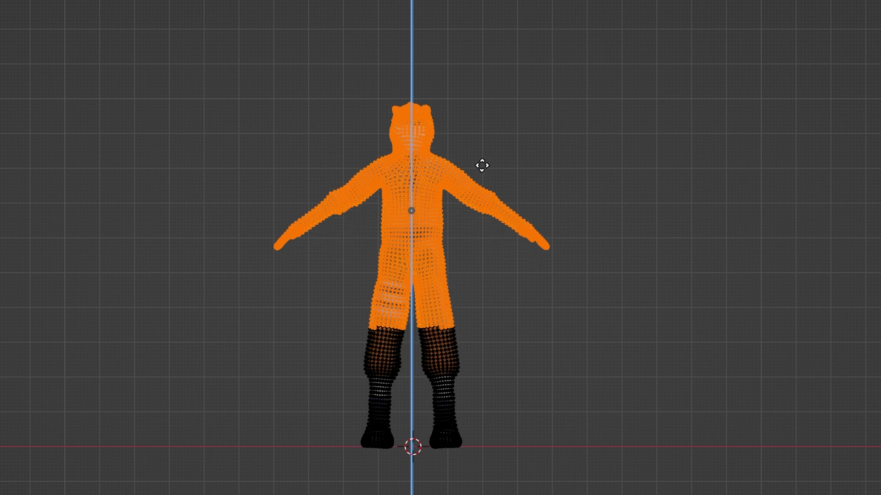
{"action": "scroll", "coordinate": [483, 161], "scroll_direction": "down", "scroll_amount": 5}
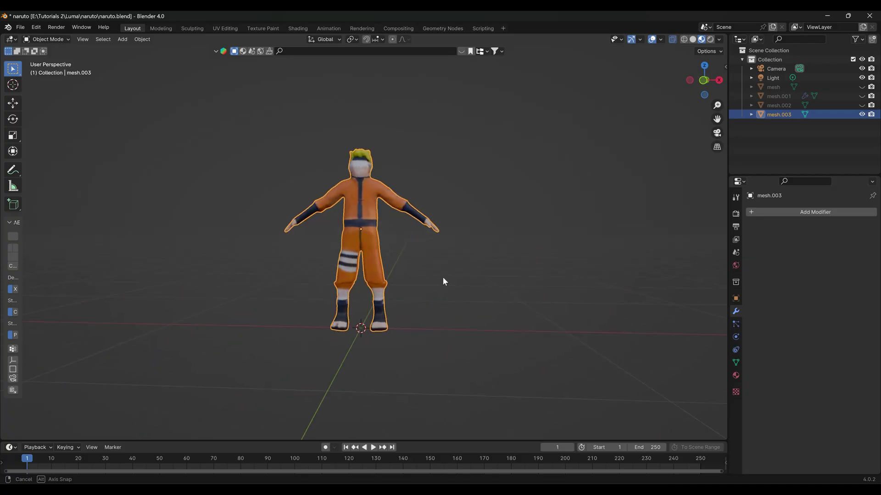
Switch to Sculpt Mode and reshape the flared trouser cuffs with the Grab brush, radius 67 px and strength 0.400.
{"action": "left_click_drag", "start_coordinate": [442, 277], "coordinate": [298, 265]}
{"action": "scroll", "coordinate": [392, 288], "scroll_direction": "up", "scroll_amount": 4}
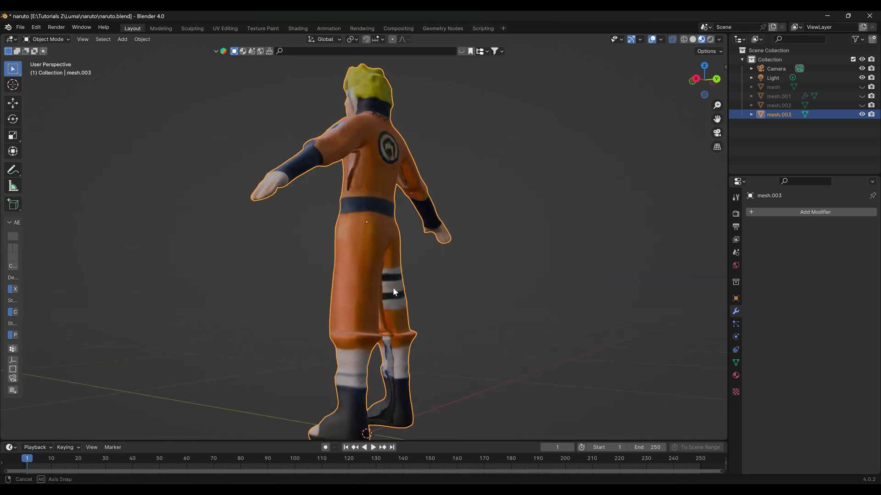
{"action": "left_click_drag", "start_coordinate": [392, 287], "coordinate": [412, 294]}
{"action": "left_click", "coordinate": [59, 40]}
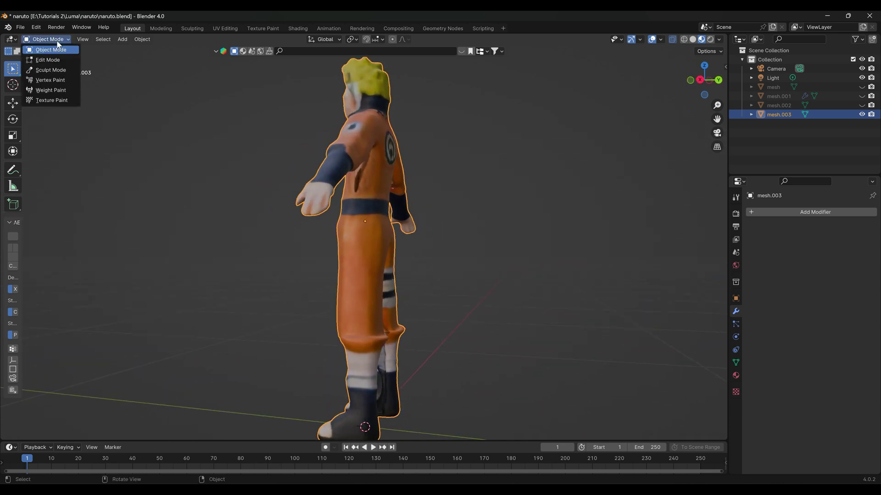
{"action": "left_click", "coordinate": [51, 70]}
{"action": "mouse_move", "coordinate": [368, 334]}
{"action": "left_mouse_down"}
{"action": "mouse_move", "coordinate": [467, 326]}
{"action": "mouse_move", "coordinate": [569, 344]}
{"action": "left_mouse_up"}
{"action": "left_click_drag", "start_coordinate": [325, 345], "coordinate": [378, 323]}
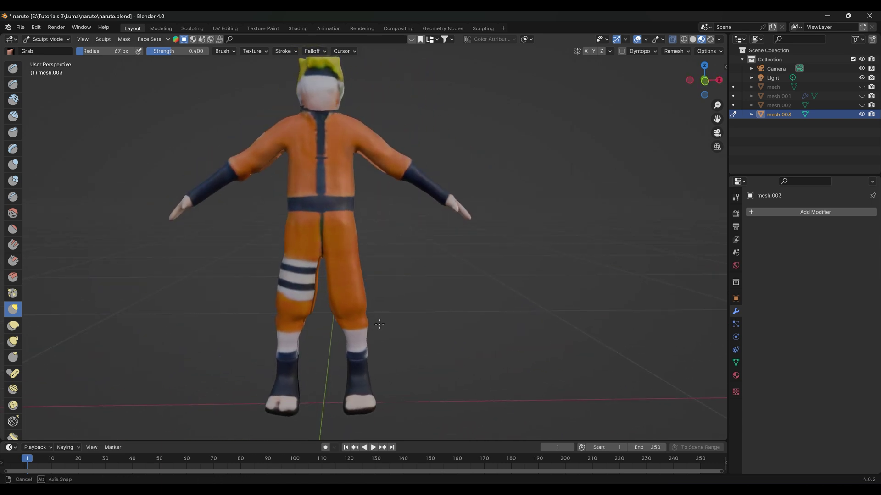
{"action": "scroll", "coordinate": [378, 324], "scroll_direction": "down", "scroll_amount": 2}
{"action": "left_click_drag", "start_coordinate": [391, 290], "coordinate": [382, 302]}
{"action": "scroll", "coordinate": [390, 294], "scroll_direction": "up", "scroll_amount": 2}
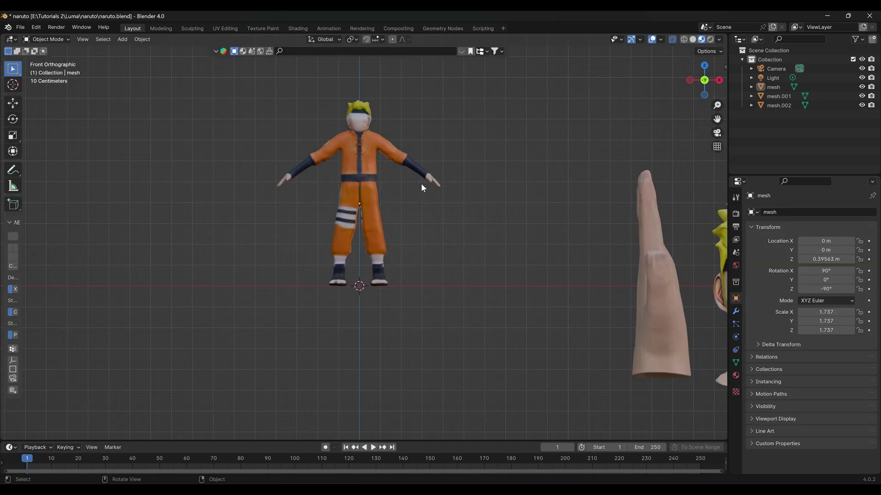
Enter Edit Mode on the body mesh and switch to Circle Select with a radius of 69.
{"action": "left_click", "coordinate": [328, 146]}
{"action": "left_click", "coordinate": [57, 41]}
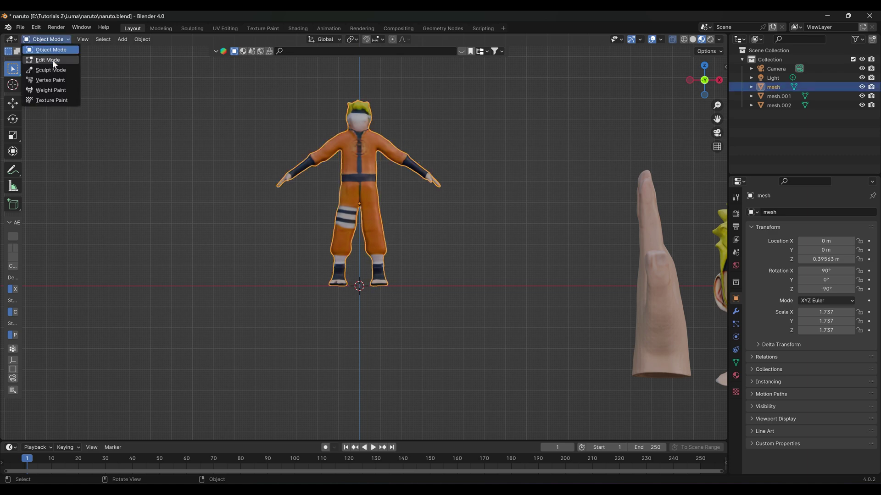
{"action": "left_click", "coordinate": [48, 60]}
{"action": "scroll", "coordinate": [407, 138], "scroll_direction": "up", "scroll_amount": 5}
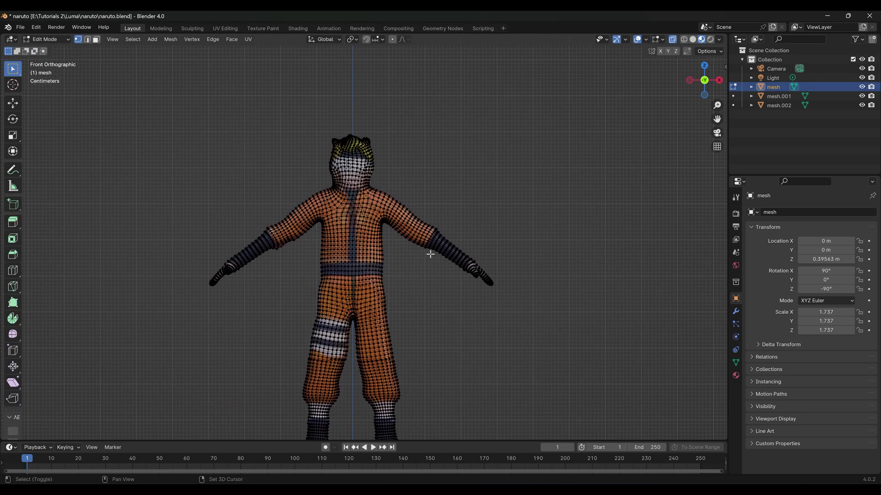
{"action": "scroll", "coordinate": [409, 181], "scroll_direction": "up", "scroll_amount": 1}
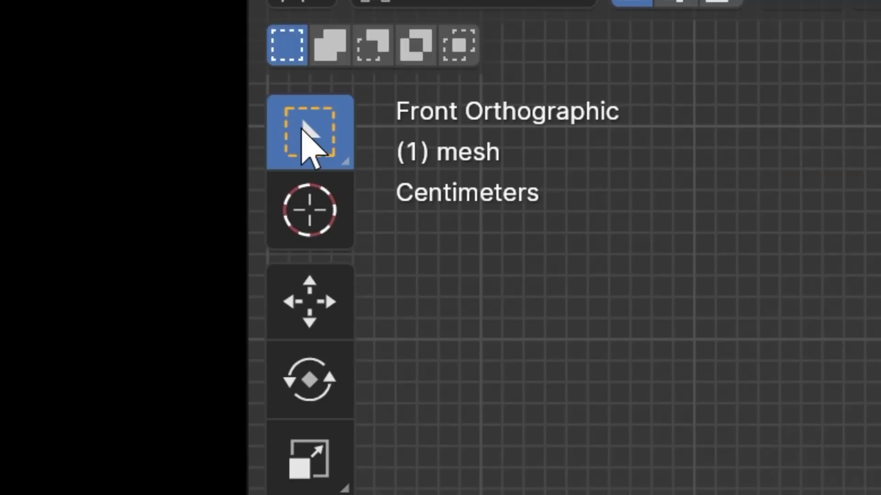
{"action": "left_click", "coordinate": [12, 69]}
{"action": "key", "text": "Escape"}
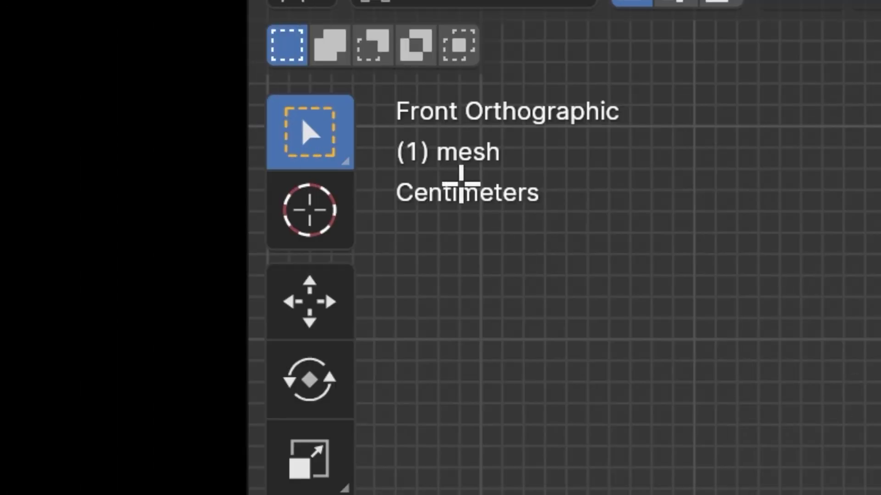
{"action": "left_click", "coordinate": [329, 148]}
{"action": "left_click", "coordinate": [570, 334]}
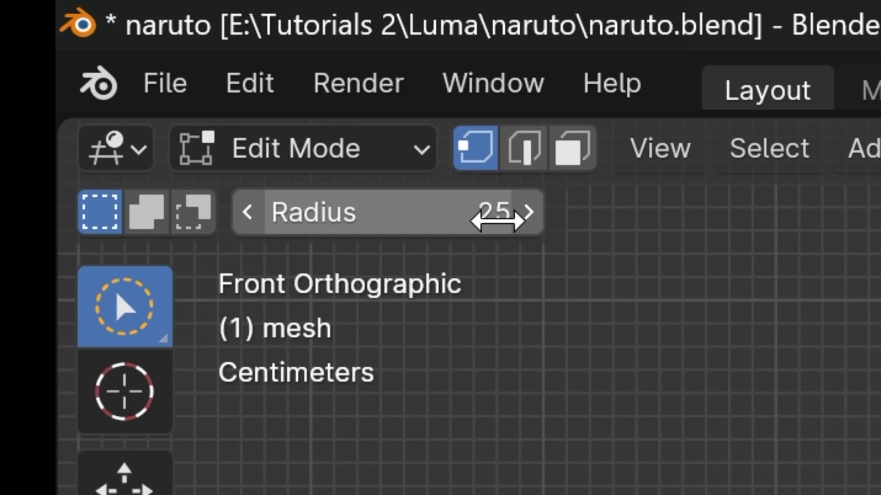
{"action": "left_click_drag", "start_coordinate": [498, 221], "coordinate": [546, 222]}
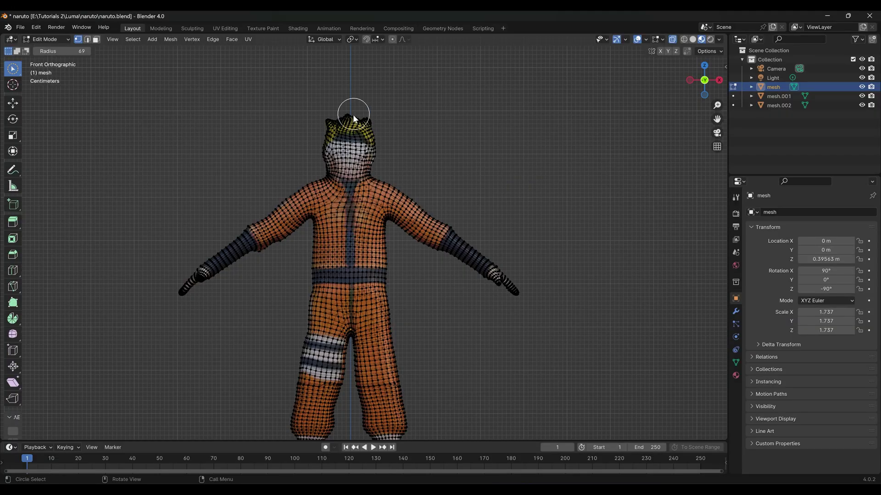
Circle-select all of the body mesh's head and hair vertices down to the collar and delete them.
{"action": "left_click_drag", "start_coordinate": [331, 125], "coordinate": [339, 123]}
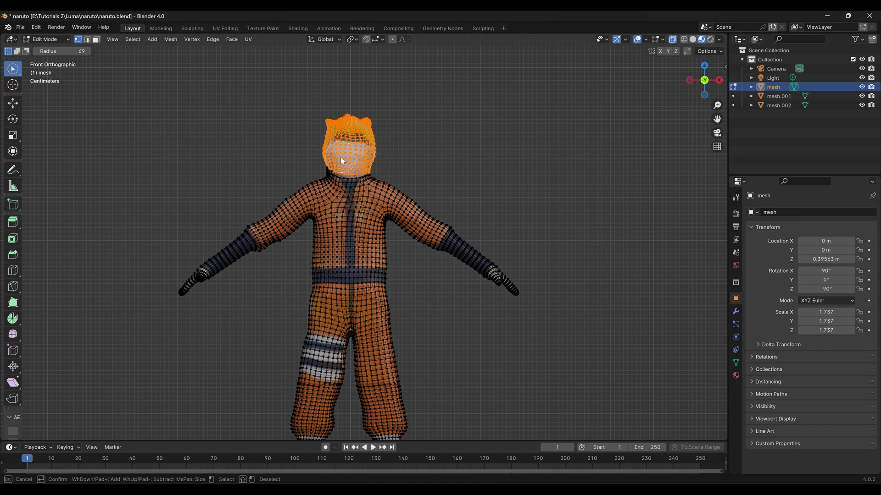
{"action": "mouse_move", "coordinate": [396, 157]}
{"action": "left_mouse_down"}
{"action": "mouse_move", "coordinate": [252, 153]}
{"action": "mouse_move", "coordinate": [391, 143]}
{"action": "mouse_move", "coordinate": [397, 161]}
{"action": "left_mouse_up"}
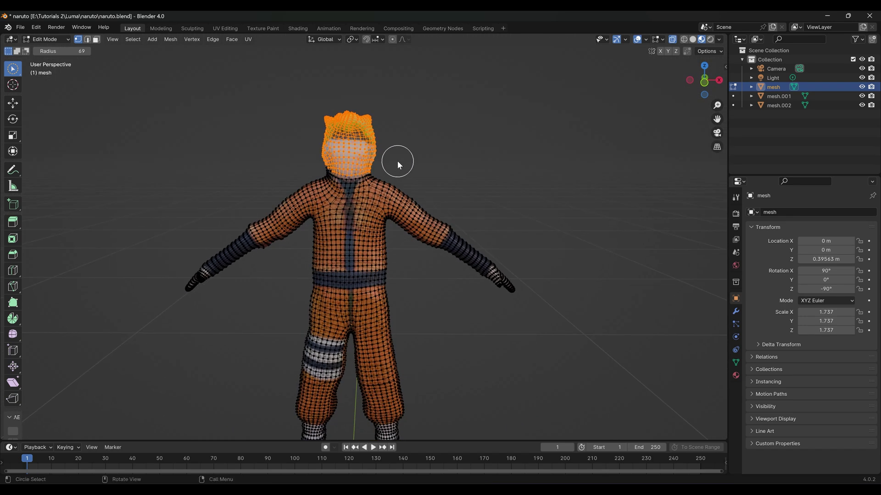
{"action": "key", "text": "x"}
{"action": "left_click", "coordinate": [397, 160]}
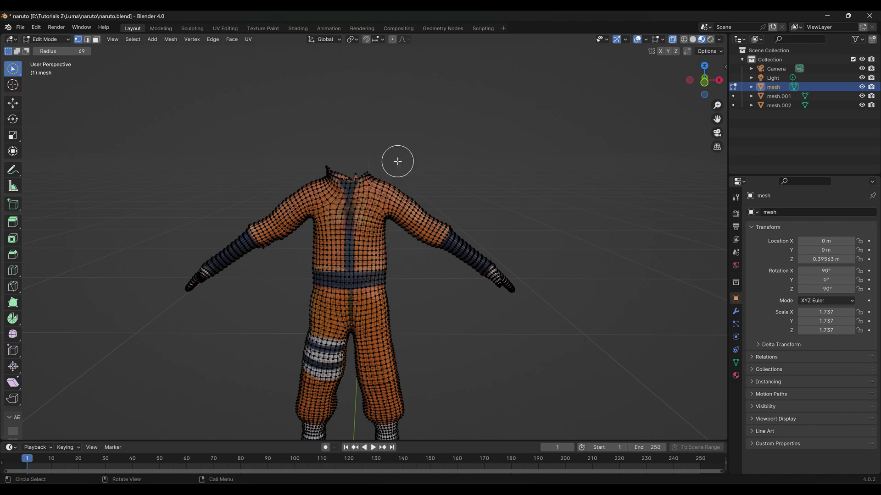
{"action": "mouse_move", "coordinate": [411, 188]}
{"action": "left_mouse_down"}
{"action": "mouse_move", "coordinate": [351, 238]}
{"action": "mouse_move", "coordinate": [417, 173]}
{"action": "mouse_move", "coordinate": [444, 197]}
{"action": "mouse_move", "coordinate": [408, 179]}
{"action": "mouse_move", "coordinate": [403, 185]}
{"action": "left_mouse_up"}
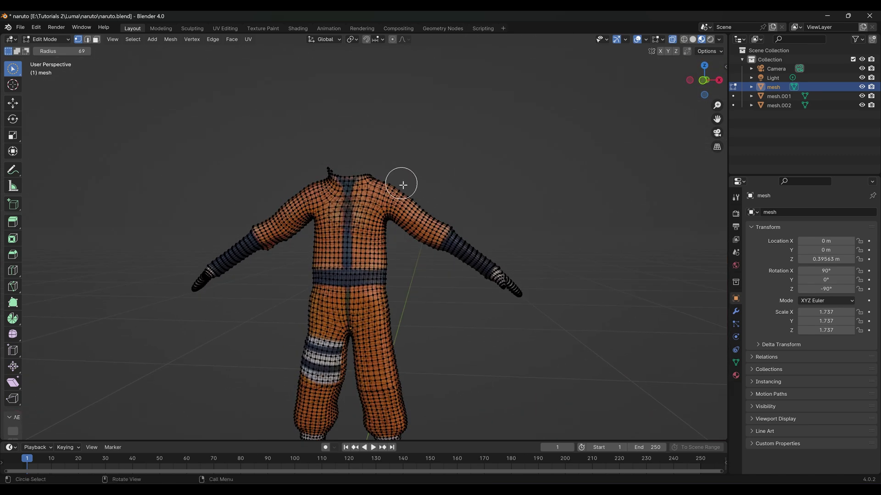
In front view, circle-select and delete the body's hand vertices at the ends of both dark sleeves.
{"action": "key", "text": "KP_1"}
{"action": "mouse_move", "coordinate": [498, 278]}
{"action": "left_mouse_down"}
{"action": "mouse_move", "coordinate": [503, 259]}
{"action": "mouse_move", "coordinate": [494, 279]}
{"action": "mouse_move", "coordinate": [501, 262]}
{"action": "mouse_move", "coordinate": [520, 292]}
{"action": "left_mouse_up"}
{"action": "key", "text": "x"}
{"action": "left_click", "coordinate": [487, 281]}
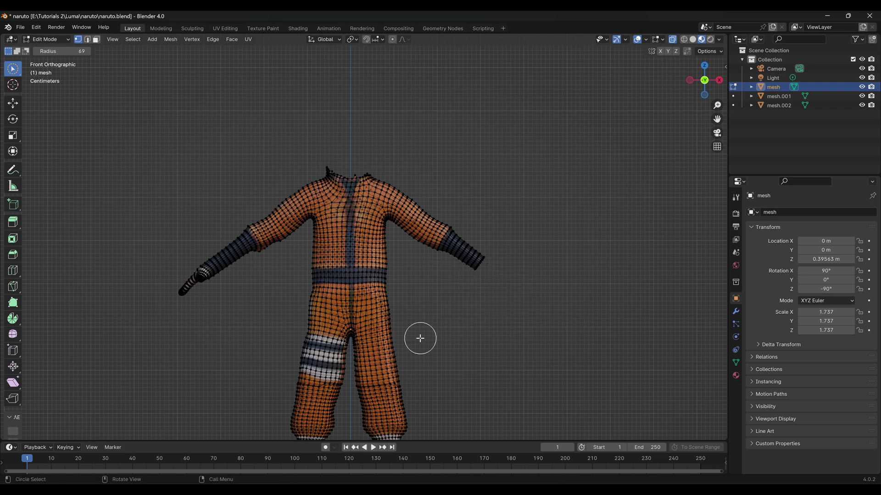
{"action": "mouse_move", "coordinate": [196, 278]}
{"action": "left_mouse_down"}
{"action": "mouse_move", "coordinate": [187, 258]}
{"action": "mouse_move", "coordinate": [199, 278]}
{"action": "left_mouse_up"}
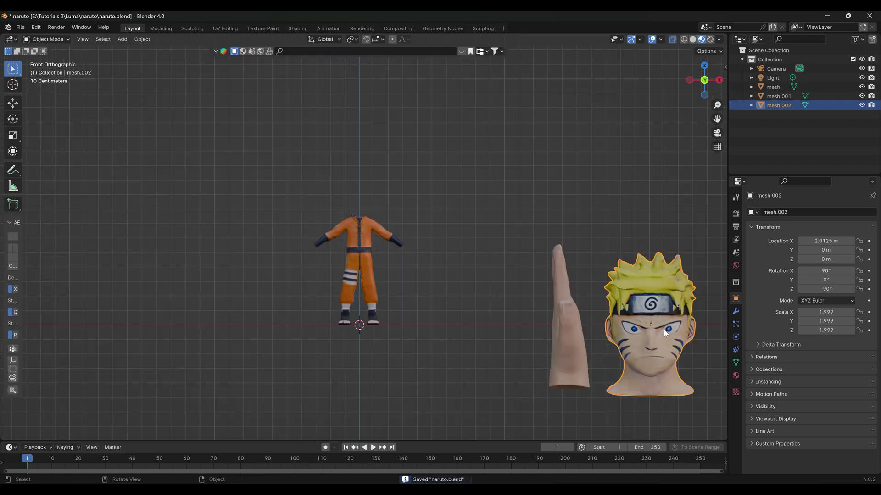
Move the separate head model onto the body's centre line, at about 0.023 m on X.
{"action": "key", "text": "g"}
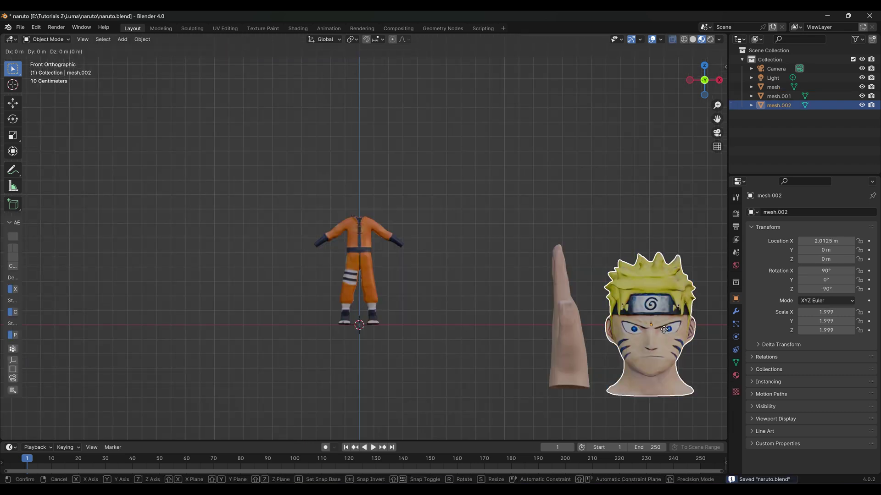
{"action": "left_click", "coordinate": [380, 347]}
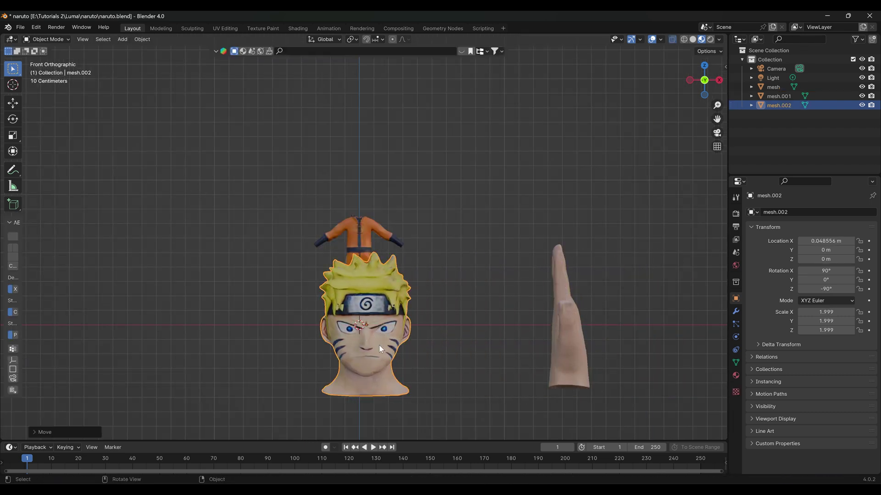
{"action": "key", "text": "g"}
{"action": "key", "text": "x"}
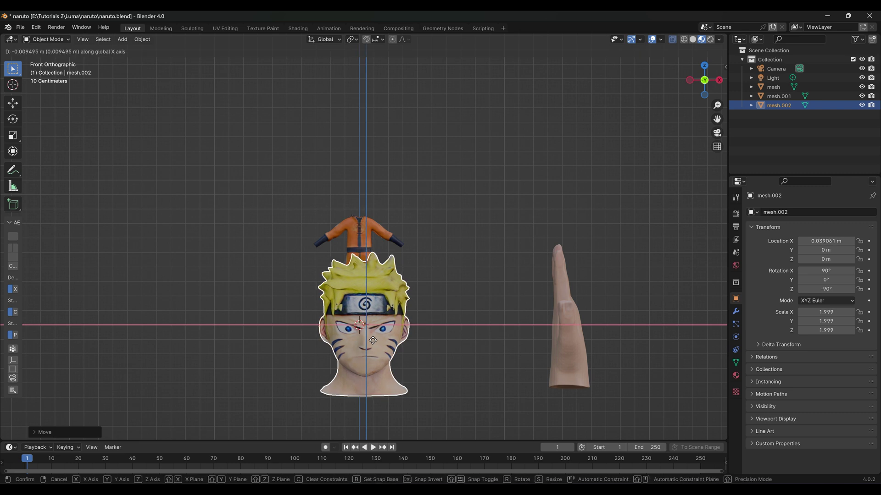
{"action": "left_click", "coordinate": [380, 316]}
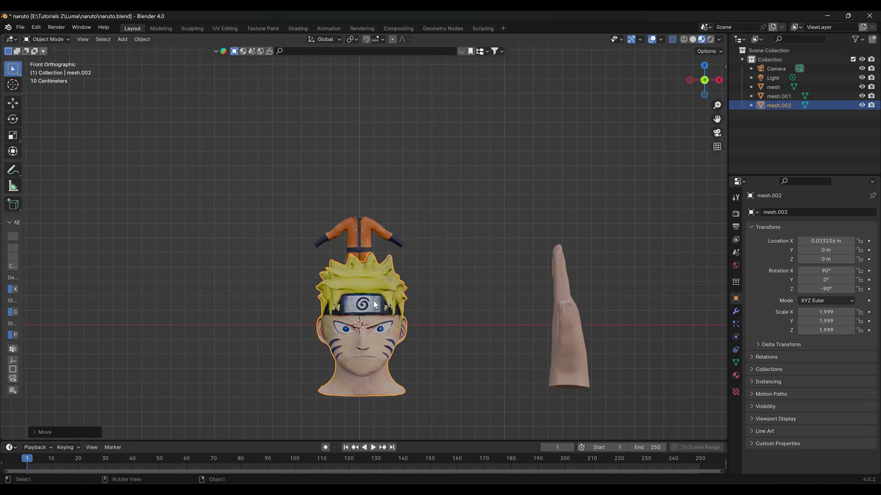
Scale the head model down to 0.640 and raise it along Z to about 0.893 m, above the body's collar.
{"action": "key", "text": "s"}
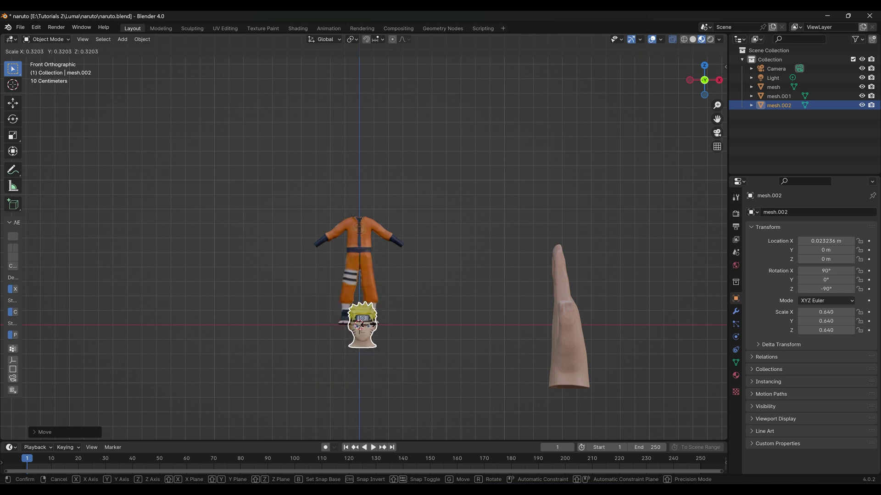
{"action": "left_click", "coordinate": [368, 325]}
{"action": "key", "text": "g"}
{"action": "key", "text": "x"}
{"action": "key", "text": "z"}
{"action": "left_click", "coordinate": [371, 196]}
Scale the head down further to 0.401 and lower it along Z to about 0.822 m so its neck meets the collar.
{"action": "scroll", "coordinate": [371, 196], "scroll_direction": "up", "scroll_amount": 4}
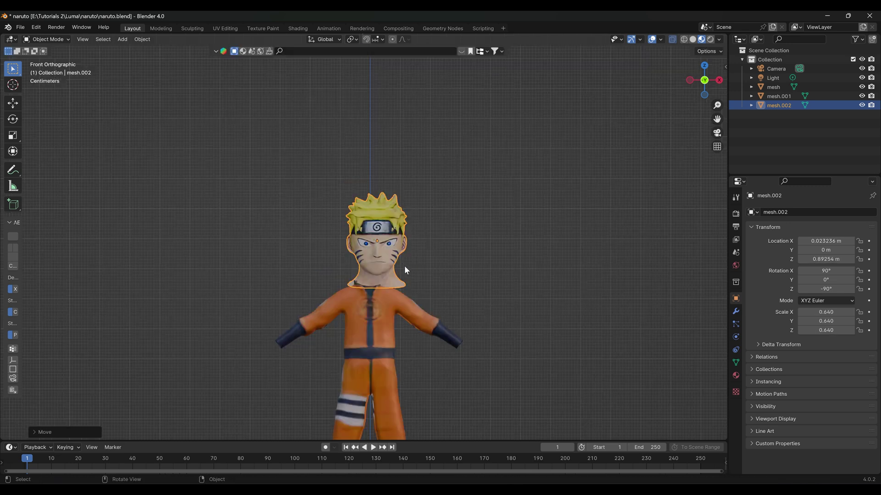
{"action": "key", "text": "s"}
{"action": "left_click", "coordinate": [385, 255]}
{"action": "scroll", "coordinate": [384, 255], "scroll_direction": "up", "scroll_amount": 3}
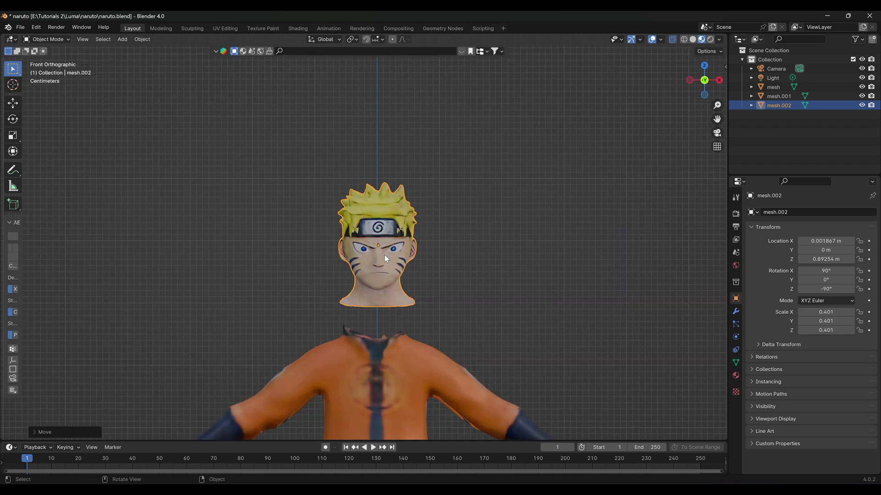
{"action": "key", "text": "g"}
{"action": "key", "text": "z"}
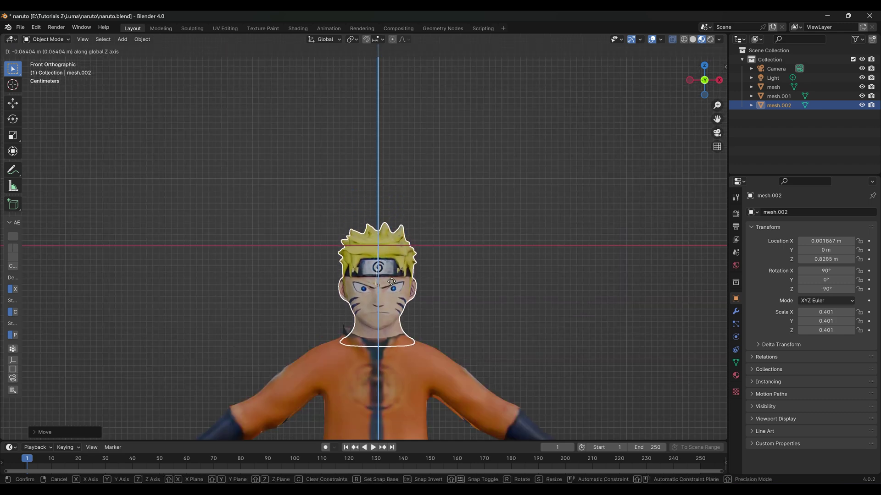
{"action": "left_click", "coordinate": [391, 285]}
Nudge the head along X to about 0.002 m and along Y to centre its neck in the collar.
{"action": "key", "text": "g"}
{"action": "key", "text": "x"}
{"action": "left_click", "coordinate": [392, 284]}
{"action": "left_click_drag", "start_coordinate": [438, 271], "coordinate": [331, 277]}
{"action": "key", "text": "g"}
{"action": "key", "text": "y"}
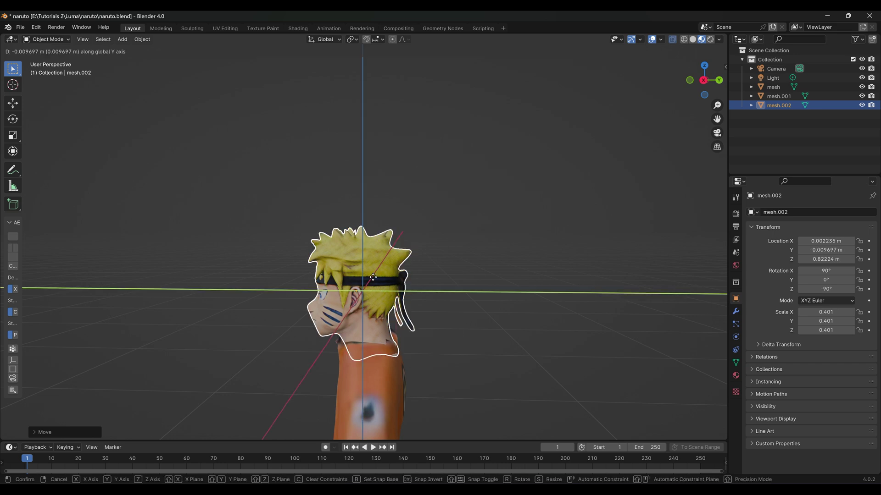
{"action": "left_click", "coordinate": [373, 277]}
Save the file, select the open hand model and move it beside the character's left arm.
{"action": "left_click_drag", "start_coordinate": [372, 277], "coordinate": [573, 325]}
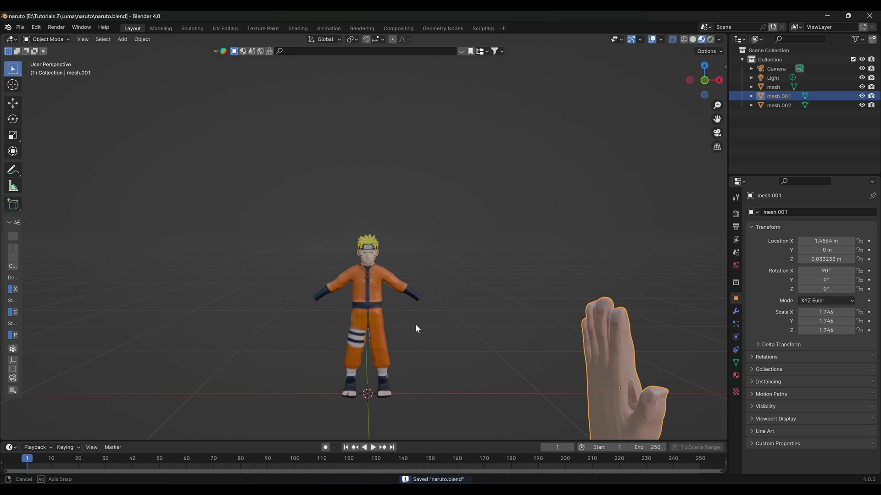
{"action": "mouse_move", "coordinate": [416, 329]}
{"action": "left_mouse_down"}
{"action": "mouse_move", "coordinate": [430, 318]}
{"action": "mouse_move", "coordinate": [383, 313]}
{"action": "mouse_move", "coordinate": [455, 326]}
{"action": "mouse_move", "coordinate": [425, 330]}
{"action": "left_mouse_up"}
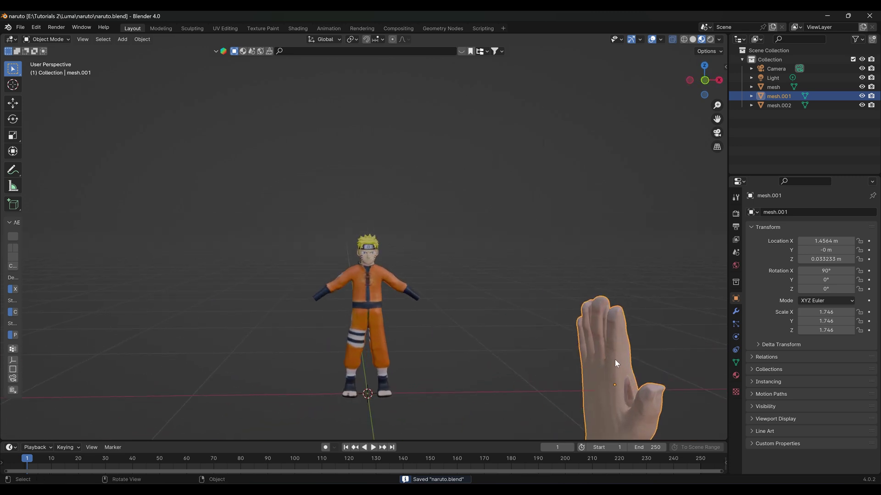
{"action": "left_click_drag", "start_coordinate": [617, 362], "coordinate": [491, 231]}
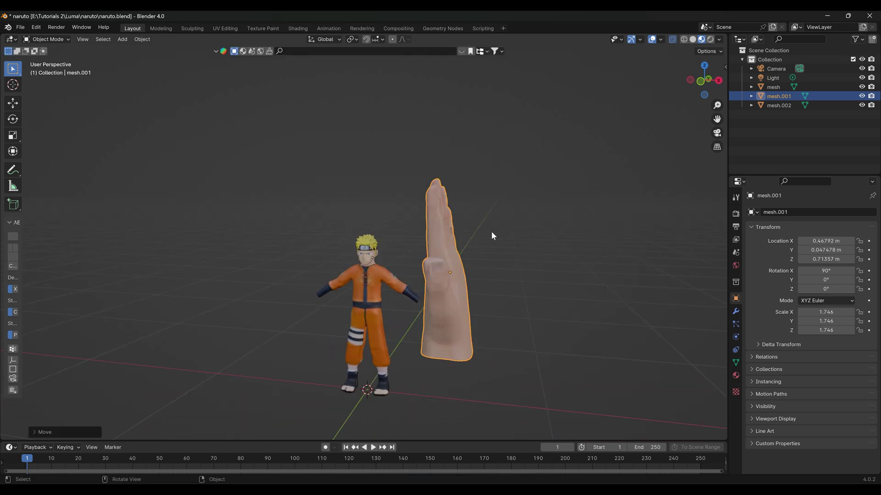
Rotate the hand model about the global Y axis to about 100° so the fingers point away from the body.
{"action": "key", "text": "r"}
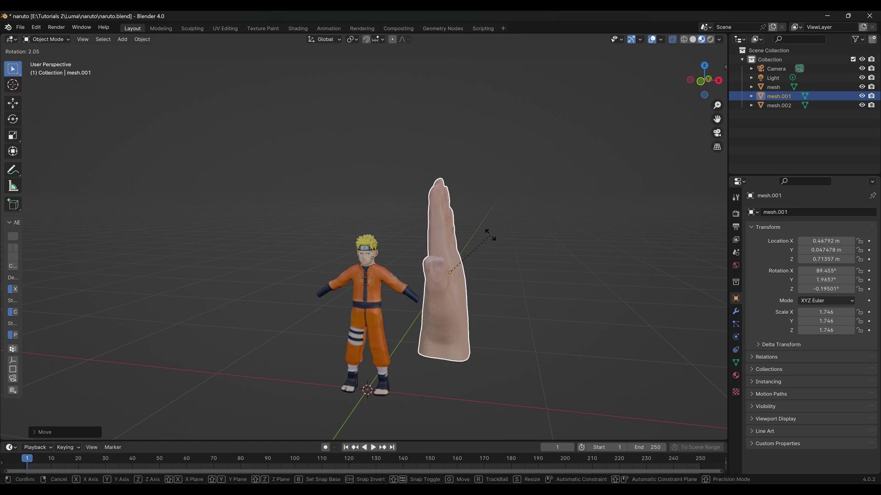
{"action": "key", "text": "x"}
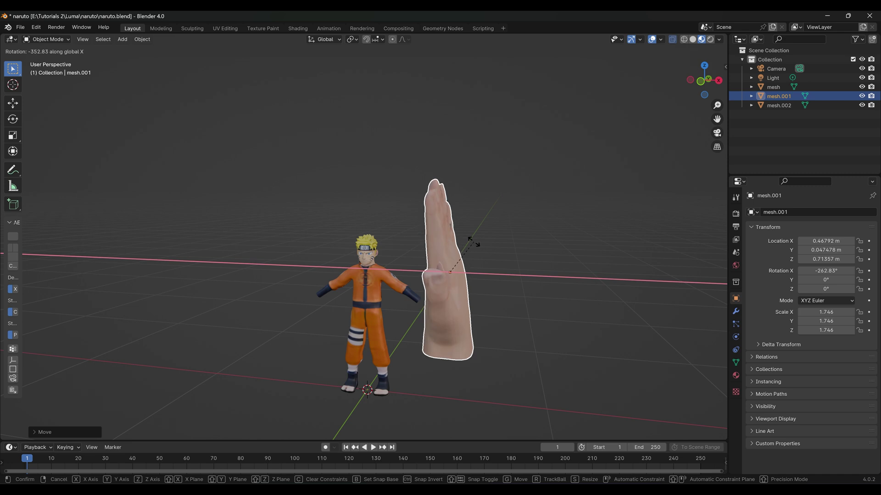
{"action": "key", "text": "z"}
{"action": "key", "text": "y"}
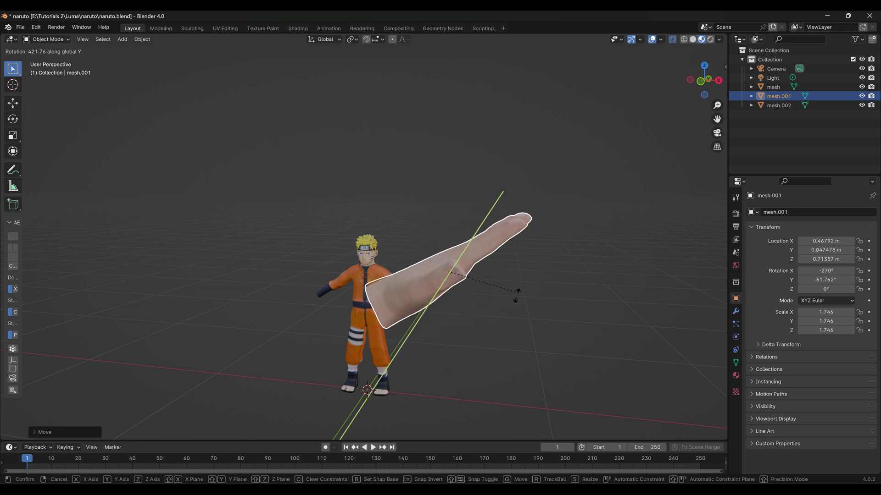
{"action": "left_click", "coordinate": [555, 288]}
Scale the hand down to 0.287 and place it at the end of the character's left sleeve.
{"action": "key", "text": "s"}
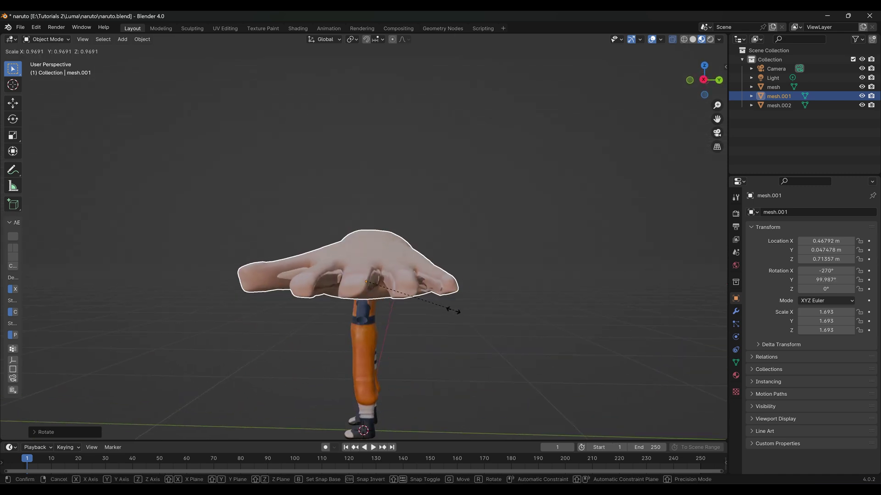
{"action": "left_click", "coordinate": [381, 286]}
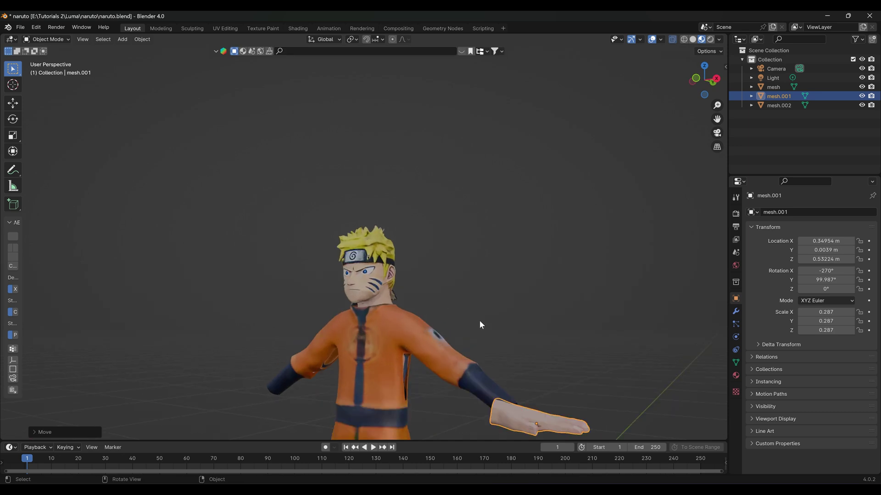
{"action": "left_click_drag", "start_coordinate": [479, 320], "coordinate": [542, 310]}
Rotate the hand to follow the slope of the left forearm and move its wrist over the sleeve end.
{"action": "key", "text": "r"}
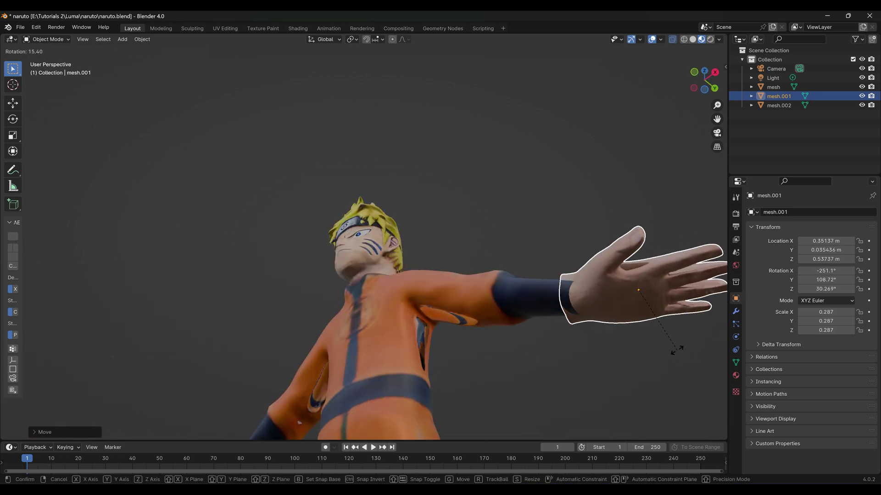
{"action": "right_click", "coordinate": [674, 316]}
{"action": "left_click_drag", "start_coordinate": [664, 318], "coordinate": [716, 348]}
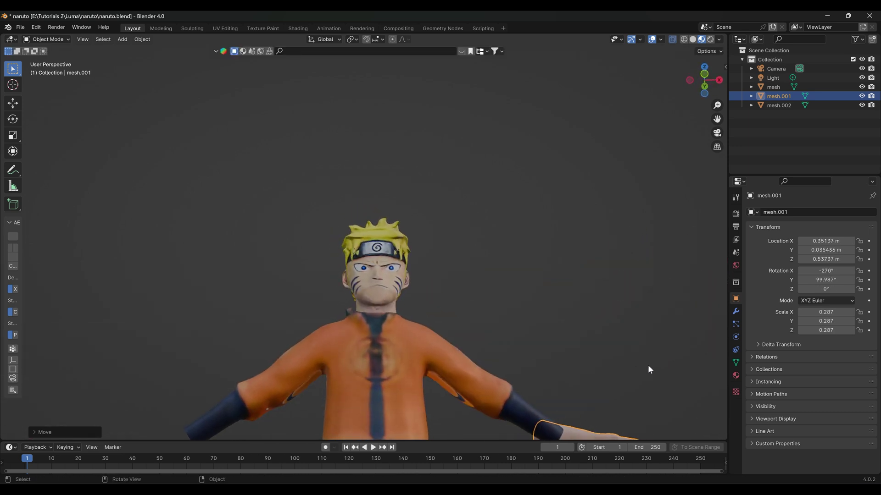
{"action": "left_click_drag", "start_coordinate": [637, 355], "coordinate": [515, 348]}
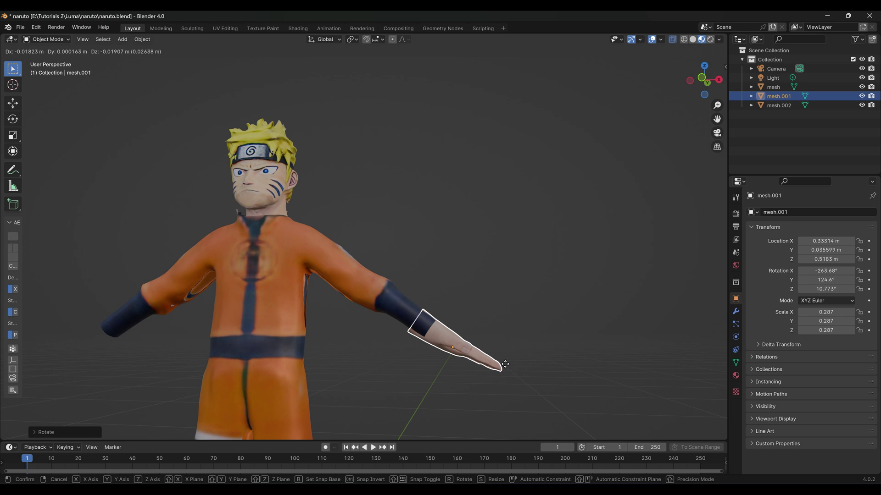
{"action": "left_click", "coordinate": [505, 364]}
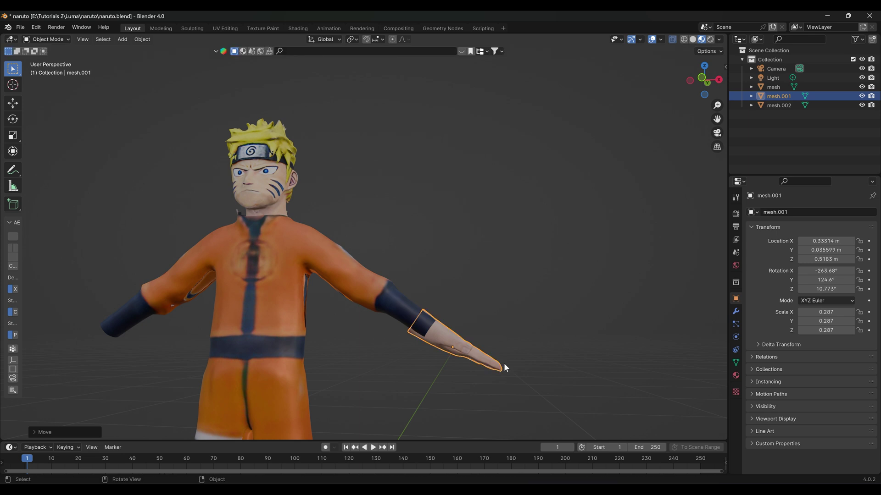
Scale the hand down to 0.227 and reposition its wrist on the end of the left sleeve.
{"action": "key", "text": "s"}
{"action": "left_click", "coordinate": [497, 349]}
{"action": "key", "text": "g"}
{"action": "left_click", "coordinate": [500, 345]}
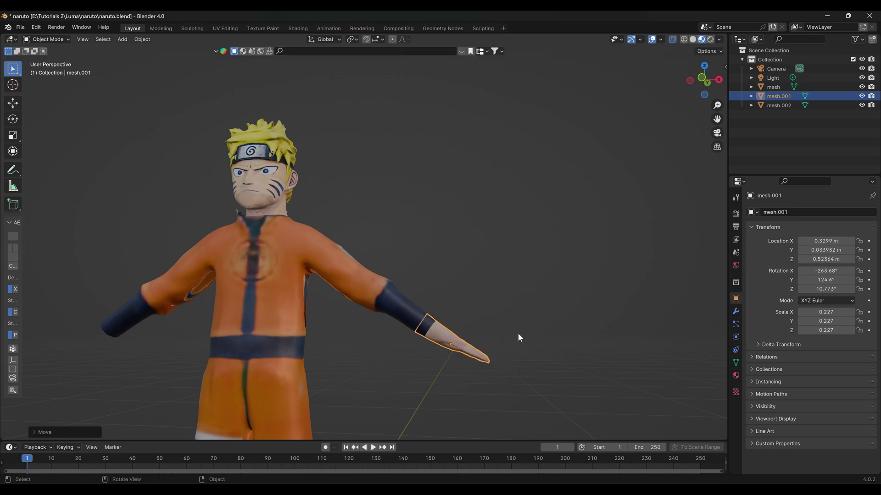
{"action": "left_click_drag", "start_coordinate": [518, 333], "coordinate": [532, 356]}
{"action": "key", "text": "r"}
{"action": "right_click", "coordinate": [542, 327]}
{"action": "key", "text": "r"}
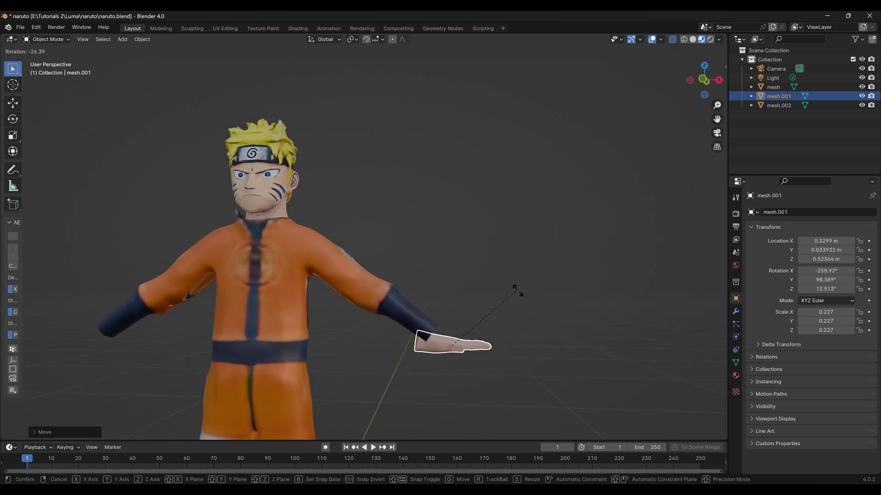
{"action": "right_click", "coordinate": [520, 332]}
Fit the hand onto the end of the left sleeve at a scale of 0.213 and save the file.
{"action": "left_click_drag", "start_coordinate": [521, 337], "coordinate": [445, 328]}
{"action": "key", "text": "g"}
{"action": "left_click", "coordinate": [370, 358]}
{"action": "key", "text": "g"}
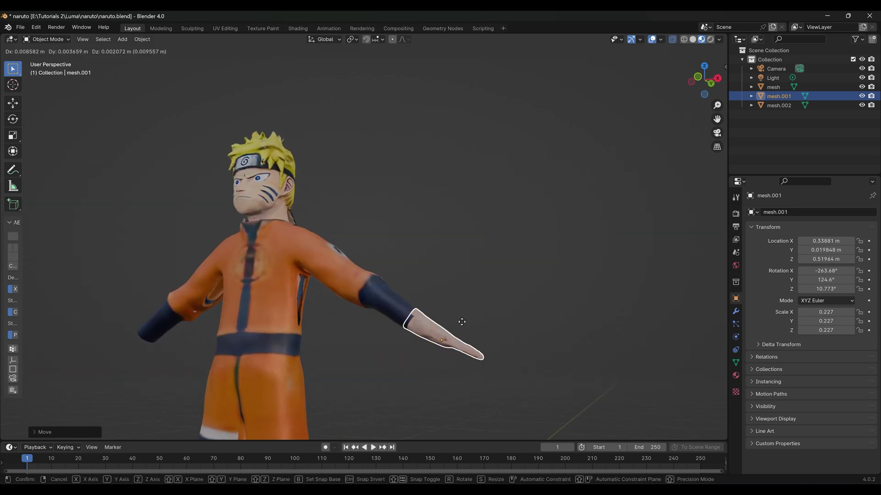
{"action": "left_click", "coordinate": [458, 324]}
{"action": "key", "text": "s"}
{"action": "left_click", "coordinate": [454, 327]}
{"action": "left_click_drag", "start_coordinate": [454, 326], "coordinate": [431, 322]}
{"action": "key", "text": "ctrl+s"}
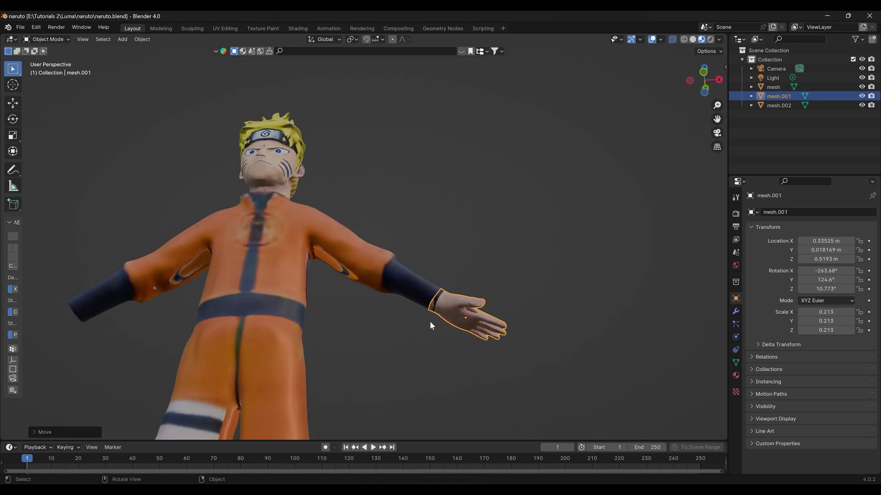
Enter Sculpt Mode on the hand mesh, choose the Grab brush, and return to Object Mode.
{"action": "left_click", "coordinate": [467, 316]}
{"action": "left_click", "coordinate": [45, 39]}
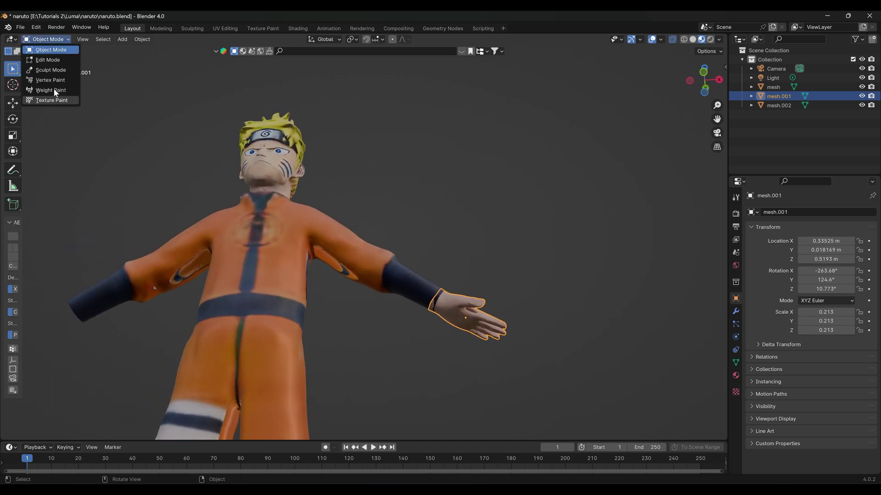
{"action": "left_click", "coordinate": [53, 75]}
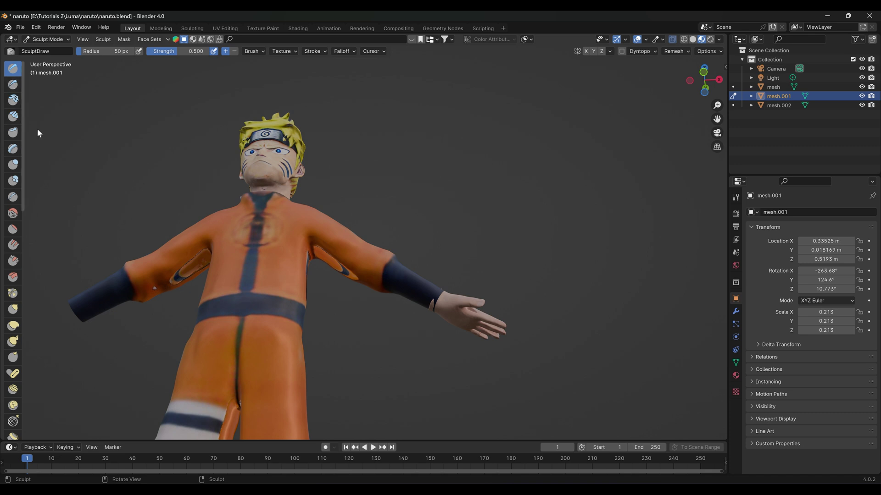
{"action": "key", "text": "g"}
{"action": "mouse_move", "coordinate": [427, 308]}
{"action": "left_mouse_down"}
{"action": "mouse_move", "coordinate": [429, 327]}
{"action": "mouse_move", "coordinate": [379, 370]}
{"action": "mouse_move", "coordinate": [359, 351]}
{"action": "mouse_move", "coordinate": [346, 299]}
{"action": "mouse_move", "coordinate": [340, 353]}
{"action": "mouse_move", "coordinate": [315, 310]}
{"action": "mouse_move", "coordinate": [277, 301]}
{"action": "mouse_move", "coordinate": [280, 276]}
{"action": "left_mouse_up"}
{"action": "scroll", "coordinate": [369, 362], "scroll_direction": "up", "scroll_amount": 1}
{"action": "mouse_move", "coordinate": [277, 307]}
{"action": "left_mouse_down"}
{"action": "mouse_move", "coordinate": [267, 312]}
{"action": "mouse_move", "coordinate": [403, 294]}
{"action": "left_mouse_up"}
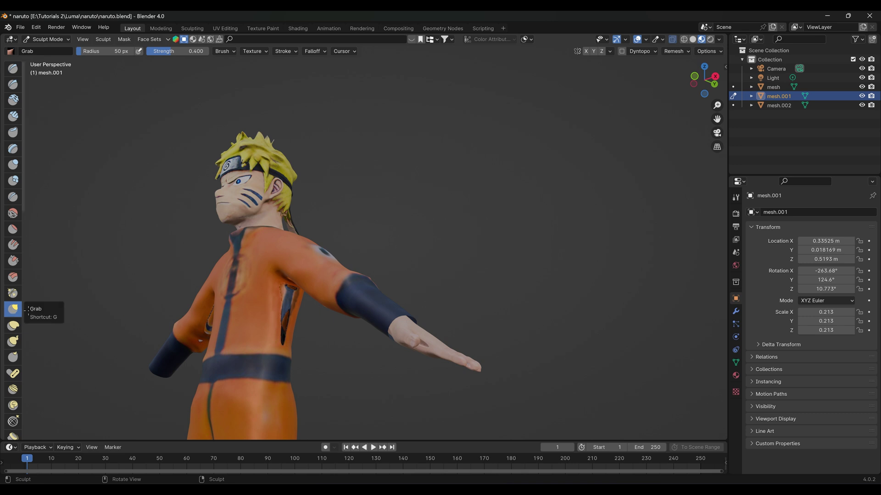
{"action": "mouse_move", "coordinate": [423, 292]}
{"action": "left_mouse_down"}
{"action": "mouse_move", "coordinate": [491, 274]}
{"action": "mouse_move", "coordinate": [436, 315]}
{"action": "mouse_move", "coordinate": [511, 318]}
{"action": "left_mouse_up"}
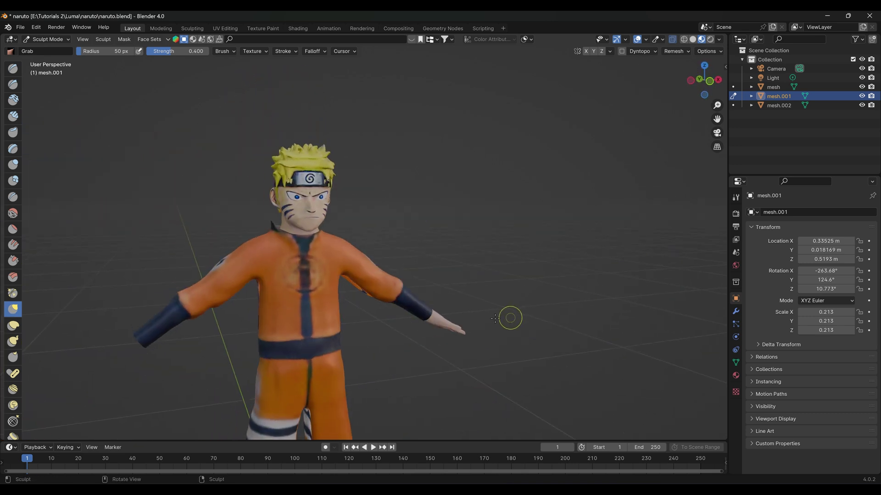
{"action": "left_click", "coordinate": [44, 41]}
{"action": "left_click", "coordinate": [51, 49]}
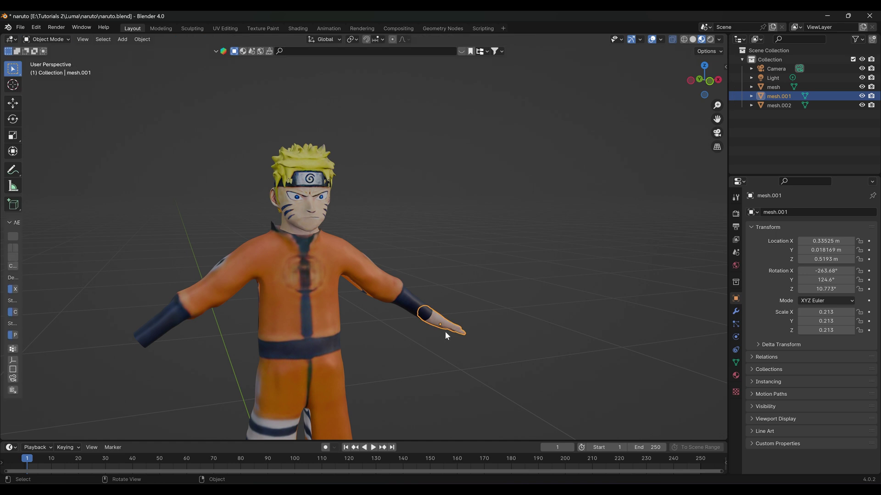
Add a Mirror modifier to the hand and pick the body mesh as its mirror object.
{"action": "left_click_drag", "start_coordinate": [445, 331], "coordinate": [436, 316]}
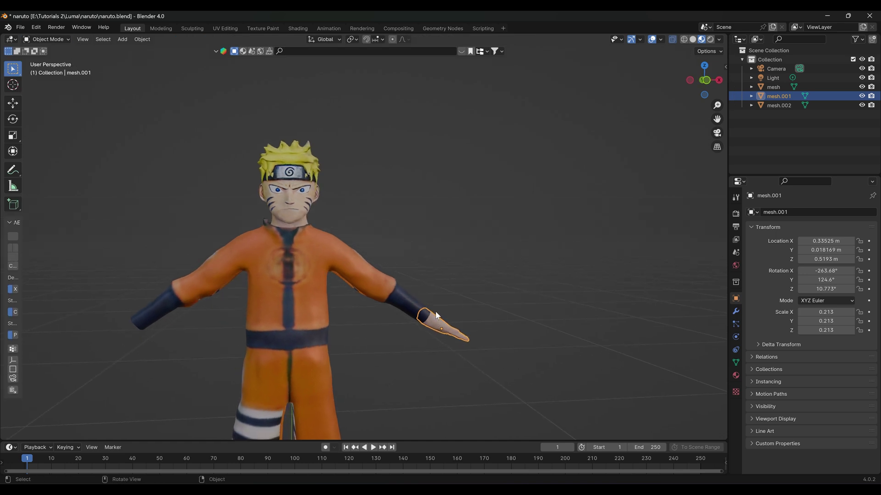
{"action": "left_click", "coordinate": [735, 313]}
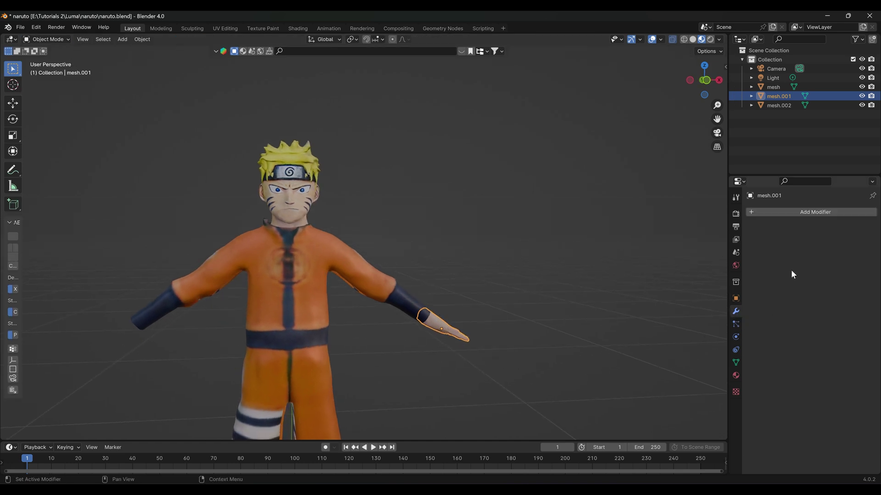
{"action": "left_click", "coordinate": [808, 211]}
{"action": "mouse_move", "coordinate": [796, 238]}
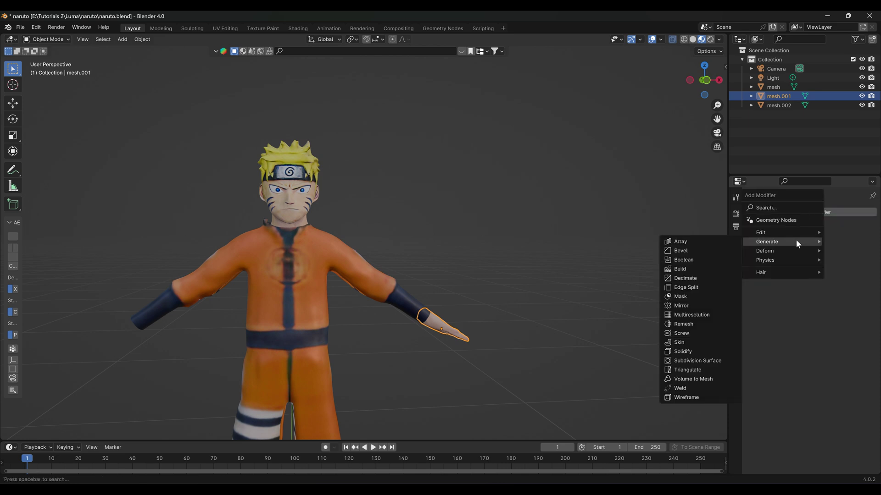
{"action": "left_click", "coordinate": [693, 305]}
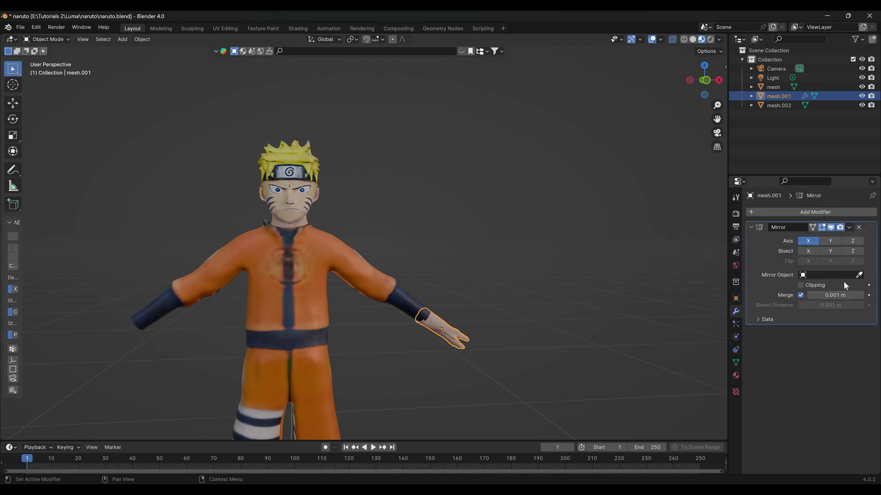
{"action": "left_click", "coordinate": [859, 274]}
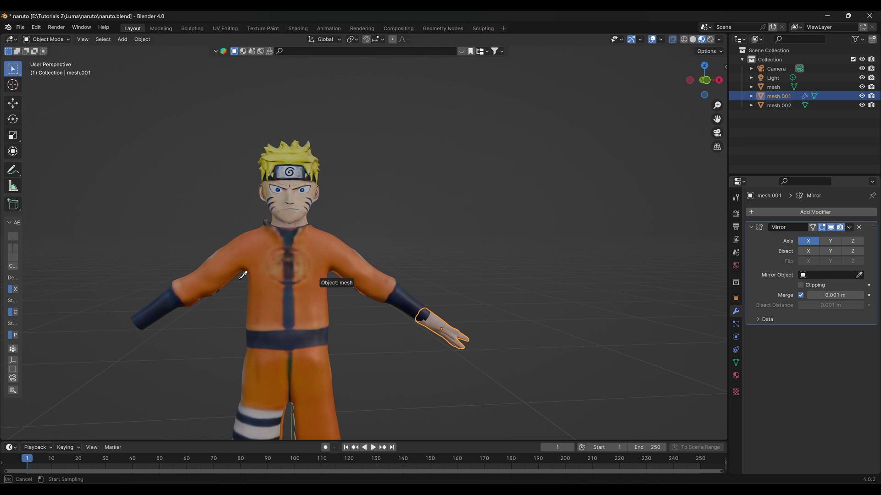
{"action": "left_click", "coordinate": [298, 245]}
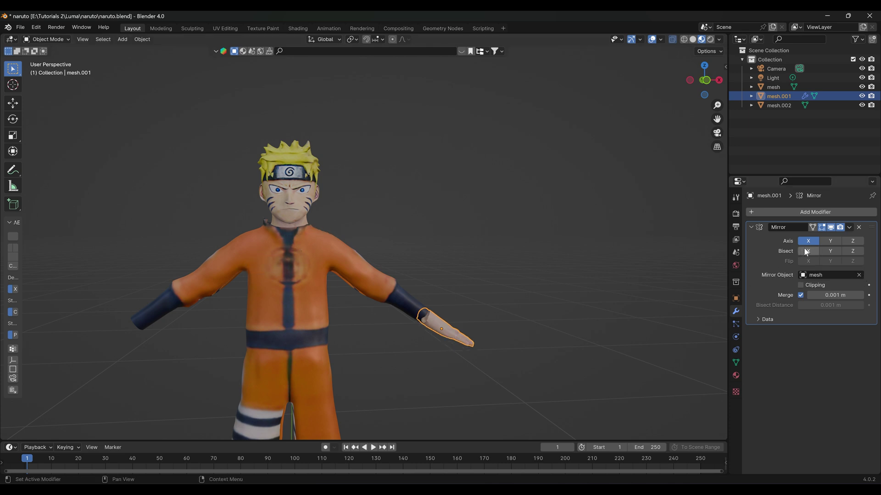
Set the hand's Mirror modifier to the Z axis only, check both hands, and deselect the hand.
{"action": "left_click", "coordinate": [850, 240]}
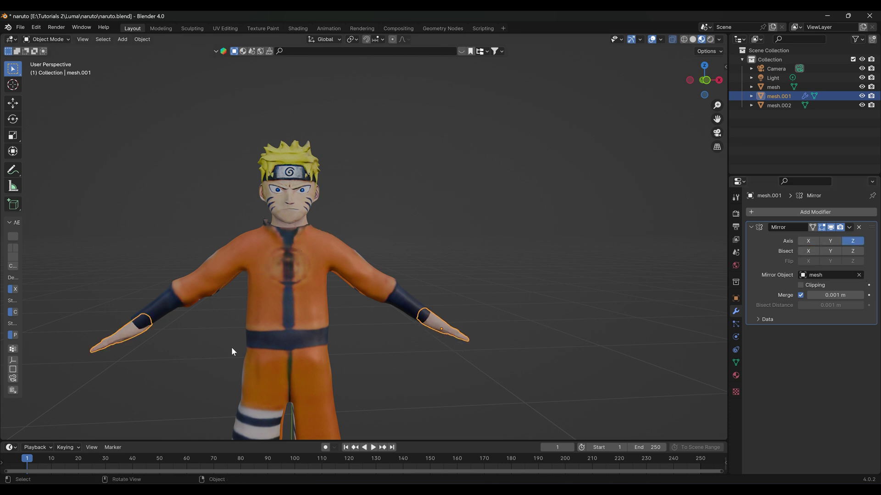
{"action": "left_click_drag", "start_coordinate": [231, 347], "coordinate": [171, 357]}
{"action": "scroll", "coordinate": [297, 274], "scroll_direction": "down", "scroll_amount": 3}
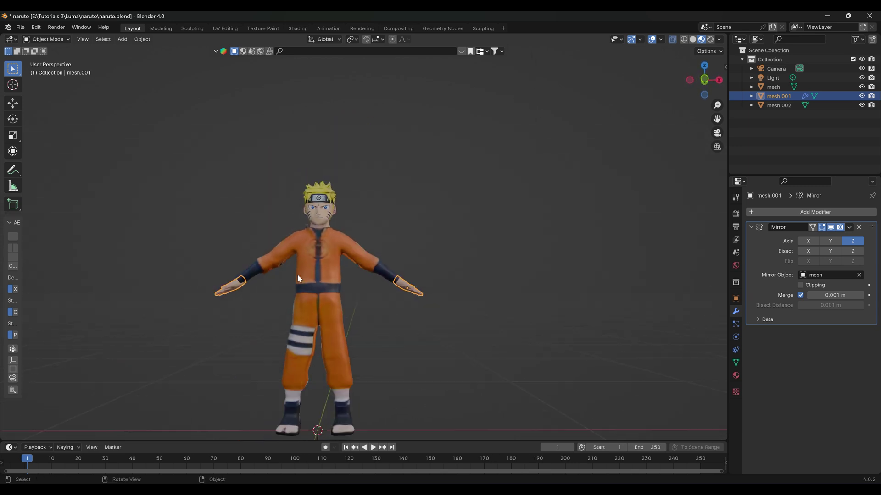
{"action": "scroll", "coordinate": [382, 294], "scroll_direction": "down", "scroll_amount": 2}
{"action": "scroll", "coordinate": [250, 287], "scroll_direction": "up", "scroll_amount": 4}
{"action": "left_click_drag", "start_coordinate": [251, 289], "coordinate": [277, 293]}
{"action": "left_click_drag", "start_coordinate": [375, 309], "coordinate": [359, 317]}
{"action": "left_click", "coordinate": [359, 317]}
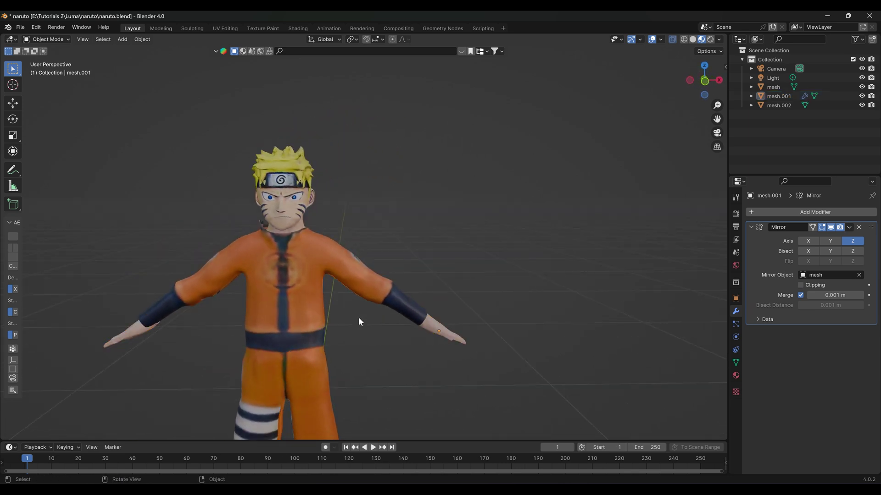
Open the body mesh in Sculpt Mode and set the Grab brush radius to 101 px.
{"action": "left_click", "coordinate": [48, 39]}
{"action": "left_click", "coordinate": [59, 40]}
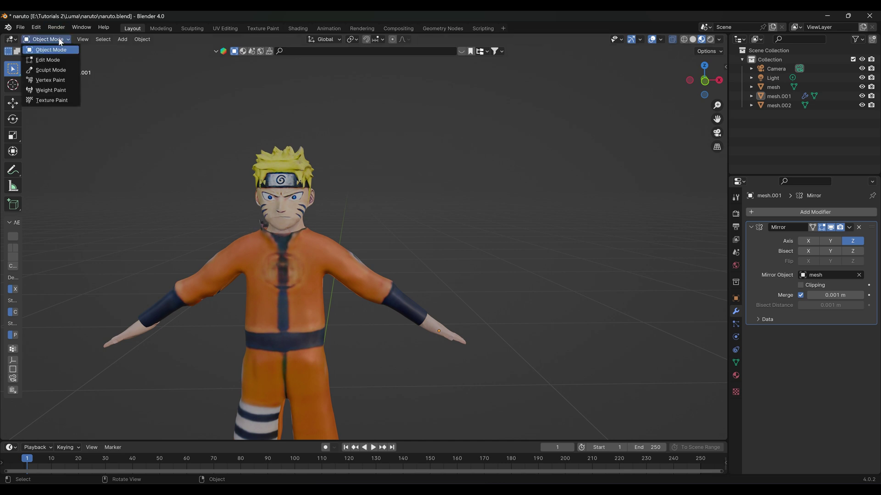
{"action": "left_click", "coordinate": [294, 276]}
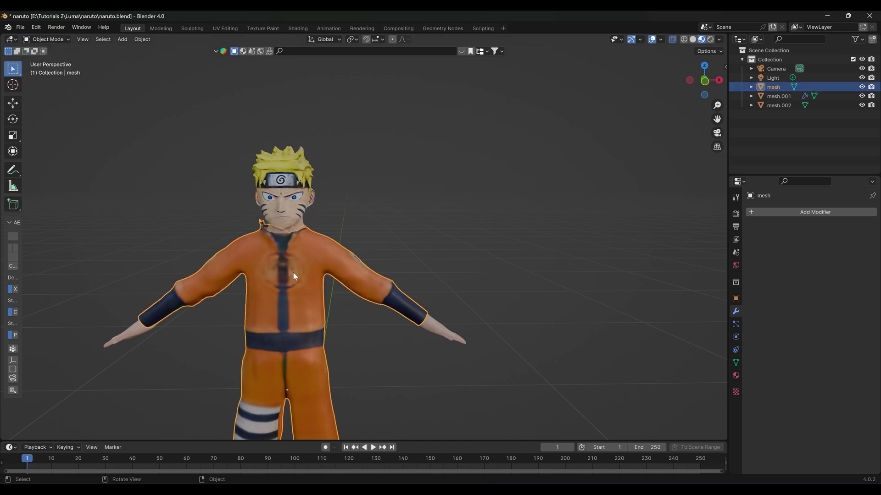
{"action": "left_click", "coordinate": [52, 39]}
{"action": "left_click", "coordinate": [60, 72]}
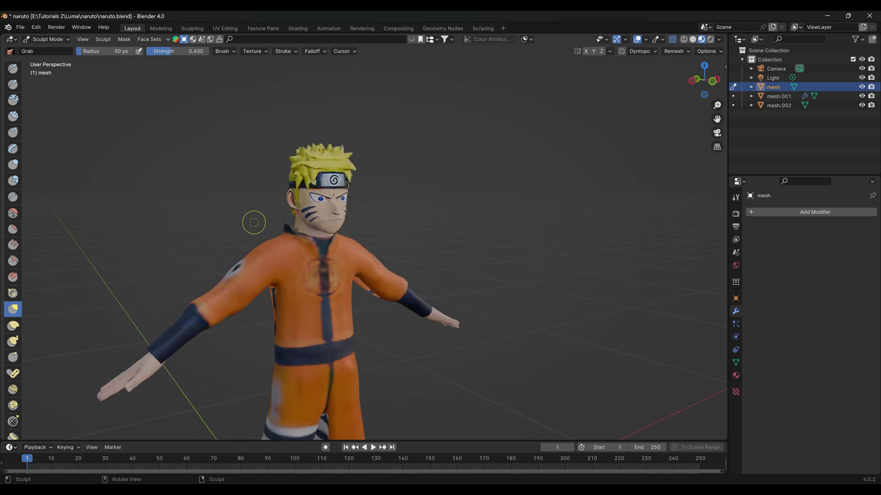
{"action": "scroll", "coordinate": [253, 223], "scroll_direction": "up", "scroll_amount": 3}
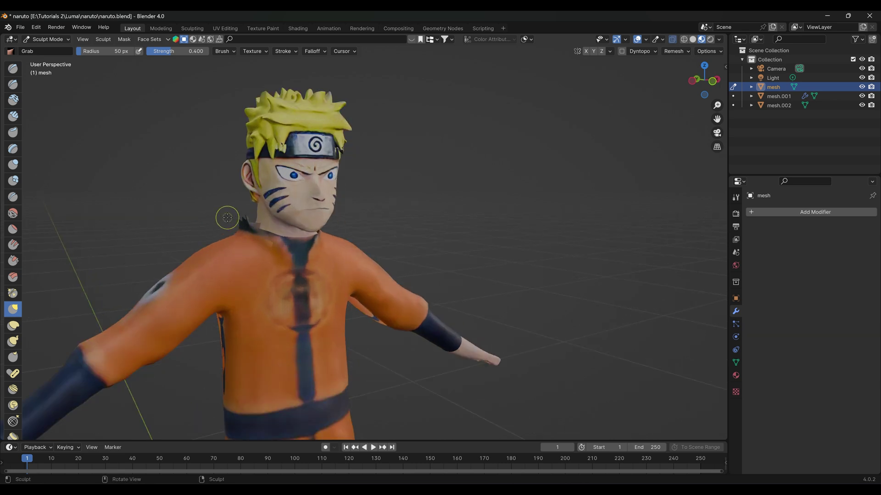
{"action": "key", "text": "f"}
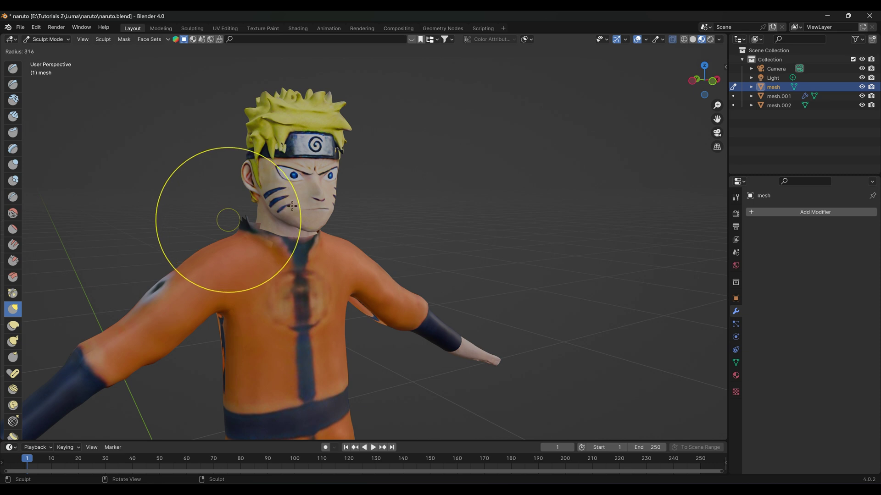
{"action": "left_click", "coordinate": [240, 212]}
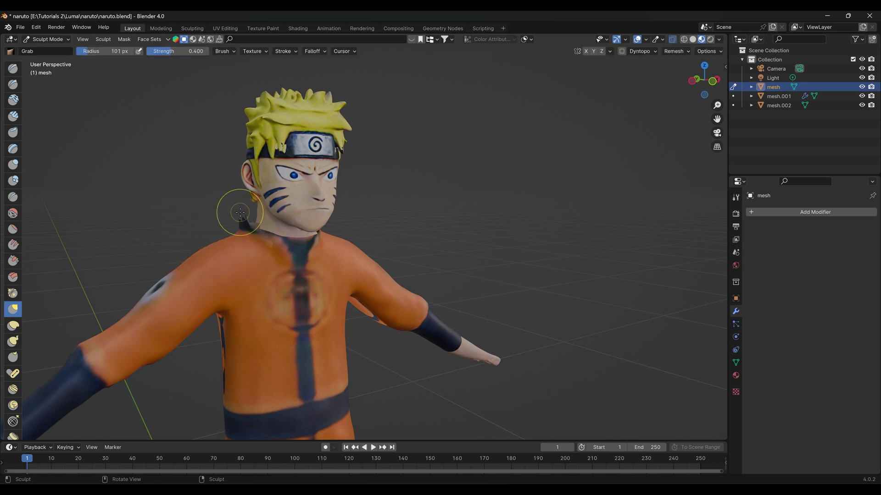
Grab and reshape the body's jagged collar around the neck and the right sleeve's edge around the wrist.
{"action": "mouse_move", "coordinate": [243, 215]}
{"action": "left_mouse_down"}
{"action": "mouse_move", "coordinate": [252, 224]}
{"action": "mouse_move", "coordinate": [238, 232]}
{"action": "mouse_move", "coordinate": [236, 275]}
{"action": "mouse_move", "coordinate": [254, 245]}
{"action": "left_mouse_up"}
{"action": "mouse_move", "coordinate": [302, 273]}
{"action": "left_mouse_down"}
{"action": "mouse_move", "coordinate": [344, 283]}
{"action": "mouse_move", "coordinate": [364, 263]}
{"action": "mouse_move", "coordinate": [381, 275]}
{"action": "left_mouse_up"}
{"action": "mouse_move", "coordinate": [438, 262]}
{"action": "left_mouse_down"}
{"action": "mouse_move", "coordinate": [455, 261]}
{"action": "mouse_move", "coordinate": [429, 244]}
{"action": "left_mouse_up"}
{"action": "mouse_move", "coordinate": [441, 262]}
{"action": "left_mouse_down"}
{"action": "mouse_move", "coordinate": [353, 260]}
{"action": "mouse_move", "coordinate": [394, 262]}
{"action": "mouse_move", "coordinate": [386, 211]}
{"action": "mouse_move", "coordinate": [390, 220]}
{"action": "left_mouse_up"}
{"action": "scroll", "coordinate": [390, 263], "scroll_direction": "down", "scroll_amount": 1}
{"action": "left_click_drag", "start_coordinate": [266, 235], "coordinate": [269, 239]}
{"action": "left_click_drag", "start_coordinate": [266, 232], "coordinate": [266, 234]}
{"action": "left_click_drag", "start_coordinate": [550, 221], "coordinate": [539, 217]}
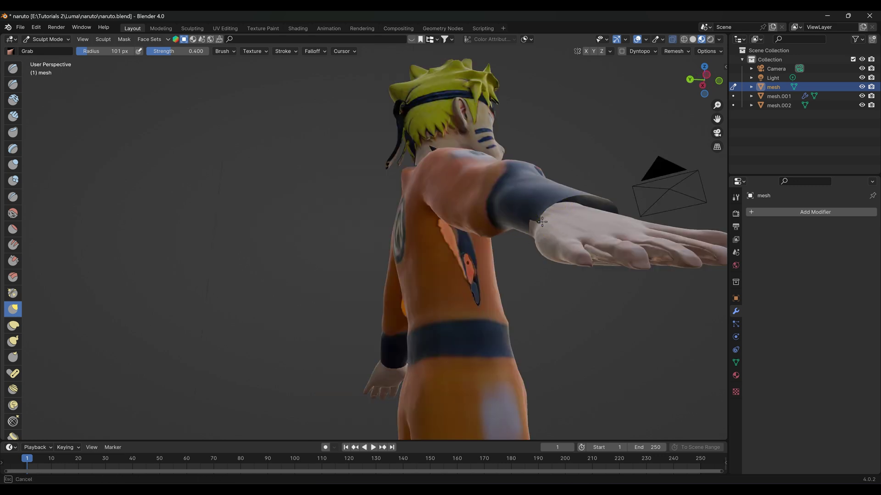
Return to Object Mode and hide the head mesh (mesh.002) to expose the neck opening.
{"action": "left_click_drag", "start_coordinate": [526, 228], "coordinate": [439, 230]}
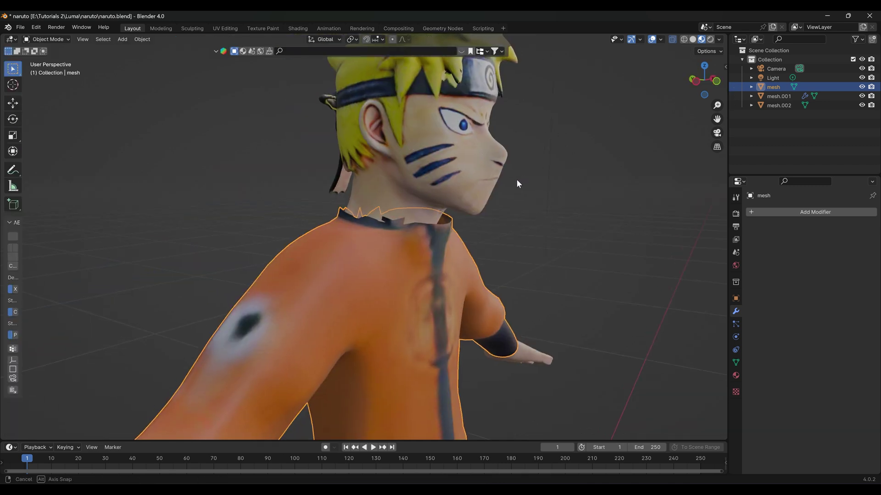
{"action": "left_click_drag", "start_coordinate": [516, 180], "coordinate": [471, 182]}
{"action": "left_click", "coordinate": [320, 169]}
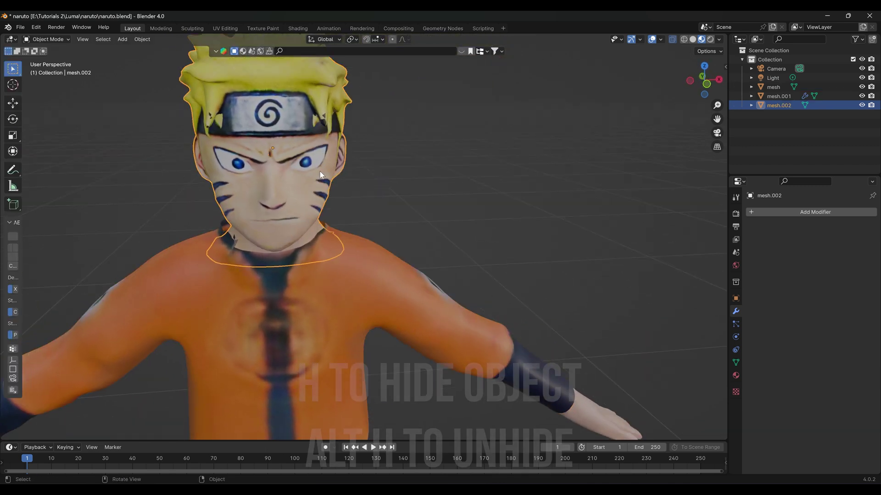
{"action": "key", "text": "h"}
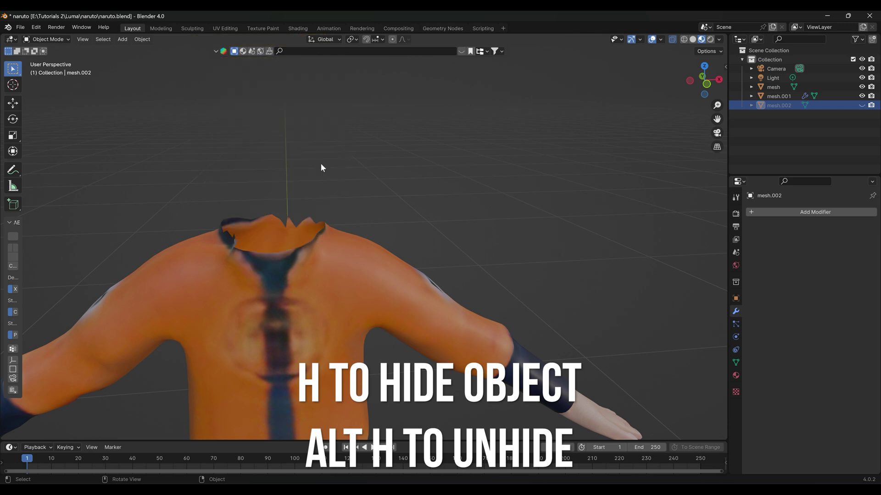
{"action": "key", "text": "alt+h"}
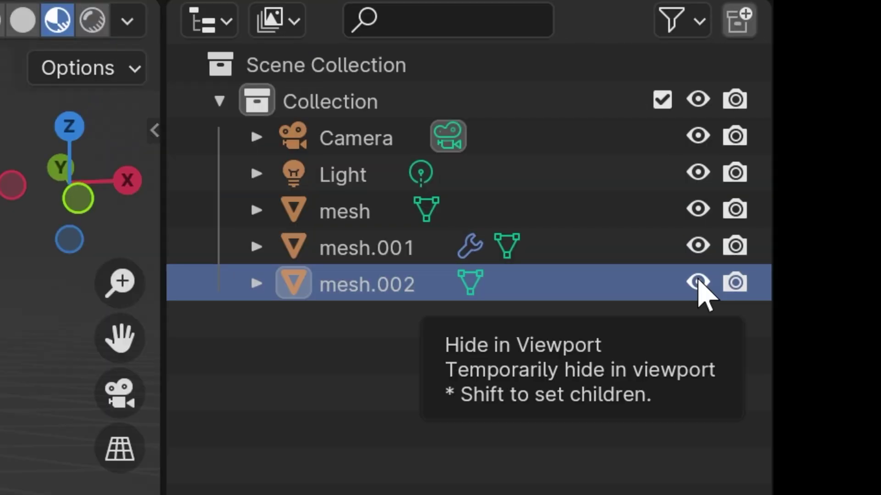
{"action": "left_click", "coordinate": [861, 106]}
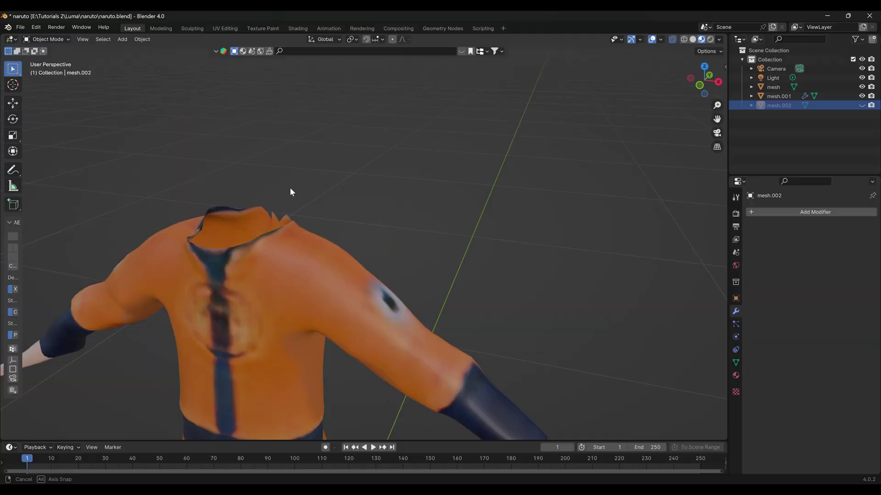
Open the body mesh in Edit Mode and clear the vertex selection around the neck opening.
{"action": "left_click_drag", "start_coordinate": [290, 188], "coordinate": [323, 260]}
{"action": "scroll", "coordinate": [323, 262], "scroll_direction": "up", "scroll_amount": 2}
{"action": "left_click", "coordinate": [325, 265]}
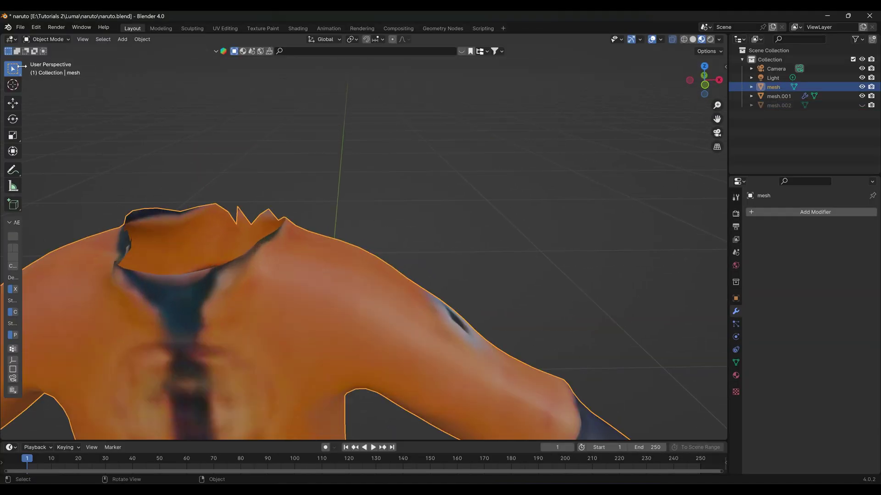
{"action": "left_click", "coordinate": [41, 40]}
{"action": "left_click", "coordinate": [46, 59]}
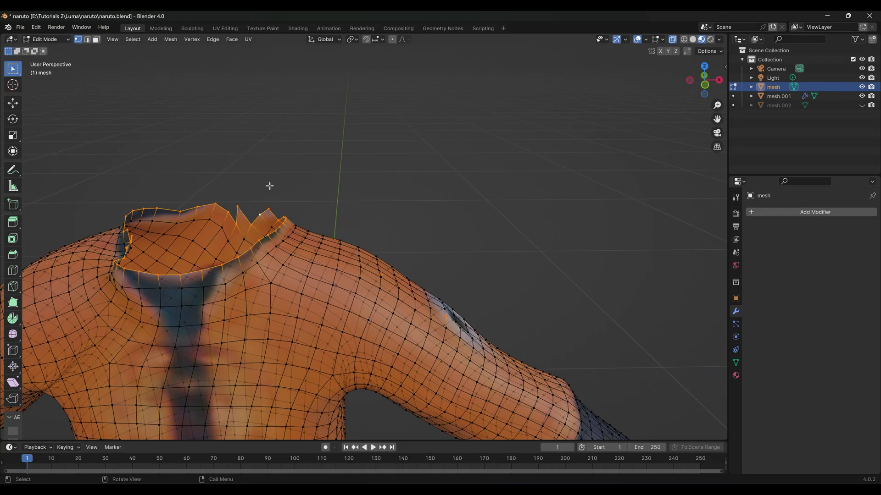
{"action": "left_click_drag", "start_coordinate": [270, 187], "coordinate": [302, 188]}
{"action": "scroll", "coordinate": [304, 176], "scroll_direction": "up", "scroll_amount": 2}
{"action": "left_click", "coordinate": [304, 176]}
{"action": "scroll", "coordinate": [315, 177], "scroll_direction": "down", "scroll_amount": 2}
{"action": "left_click_drag", "start_coordinate": [247, 194], "coordinate": [271, 169]}
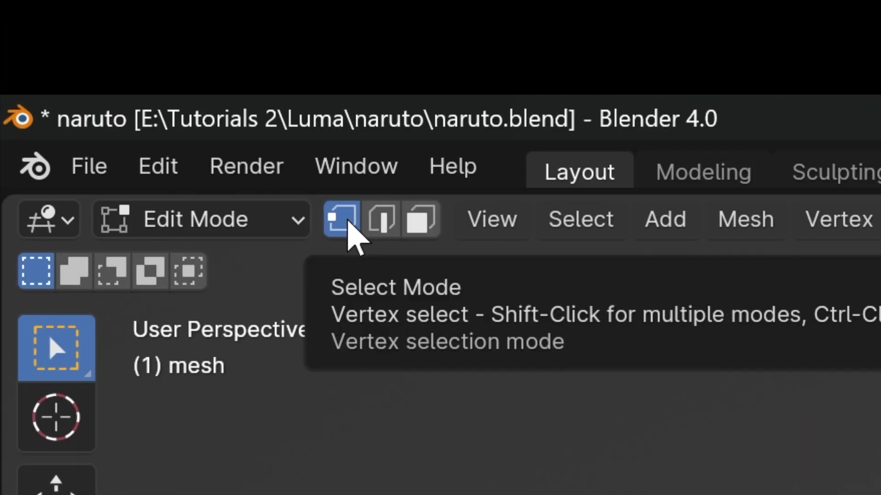
Switch to edge selection and select the full edge loop around the jagged neck opening.
{"action": "left_click", "coordinate": [392, 221]}
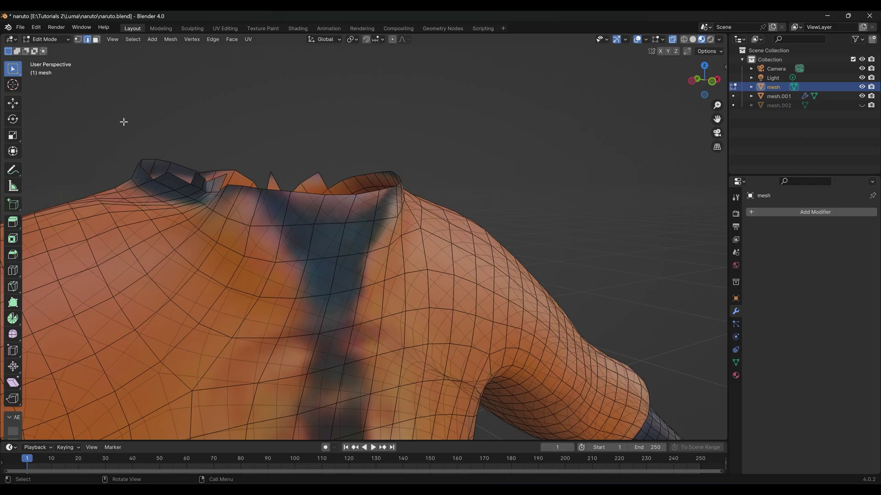
{"action": "left_click_drag", "start_coordinate": [293, 197], "coordinate": [329, 271]}
{"action": "left_click", "coordinate": [306, 301], "text": "alt"}
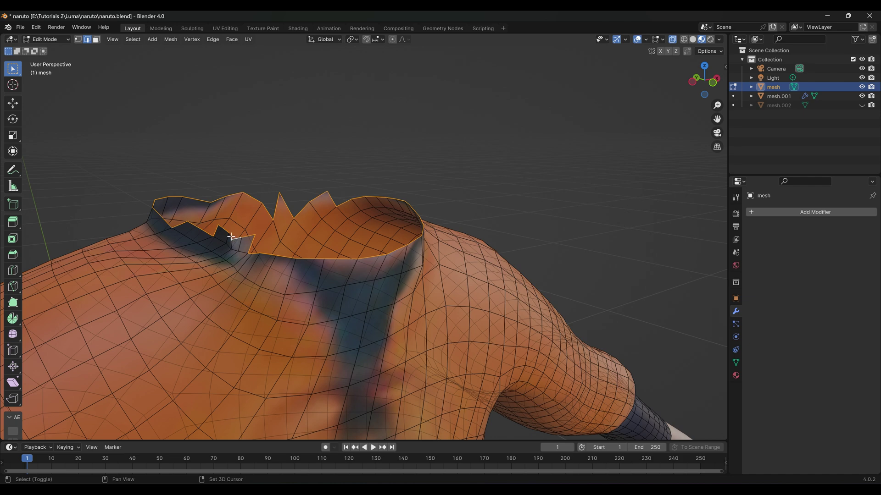
Flatten the selected edge loop around the jagged neck opening by scaling it to 0 along the Z axis in front view.
{"action": "left_click_drag", "start_coordinate": [285, 228], "coordinate": [253, 226]}
{"action": "key", "text": "s"}
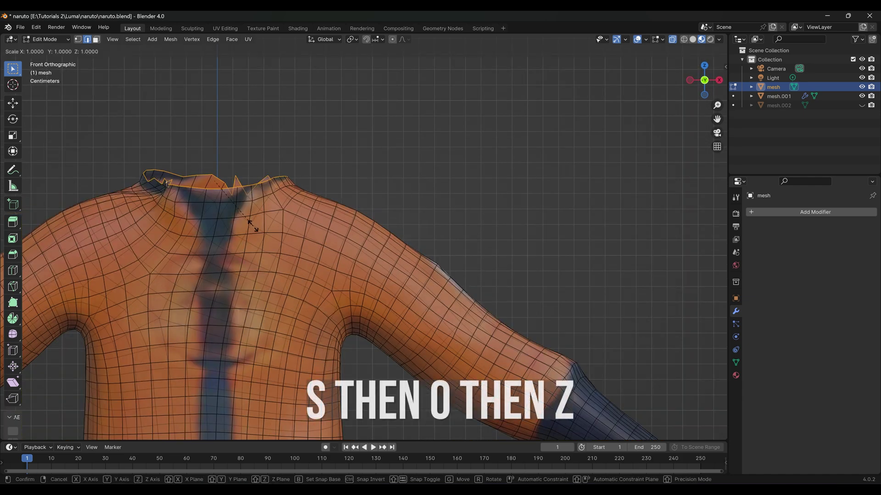
{"action": "key", "text": "0"}
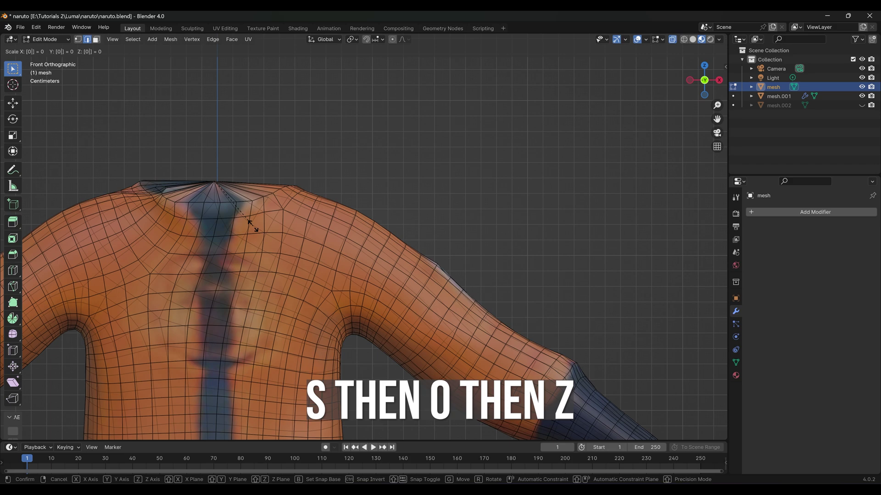
{"action": "key", "text": "z"}
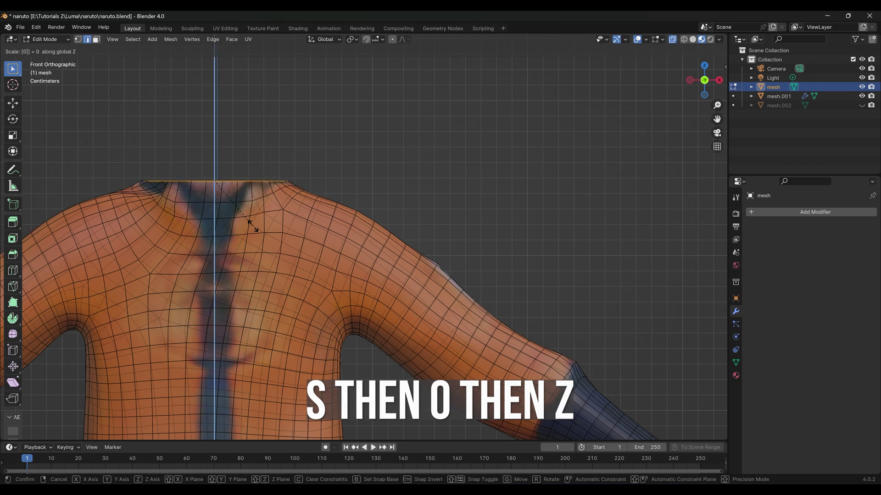
{"action": "left_click", "coordinate": [251, 225]}
Unhide the head mesh (mesh.002) and check the flattened collar on the whole character.
{"action": "left_click_drag", "start_coordinate": [297, 155], "coordinate": [321, 158]}
{"action": "left_click", "coordinate": [861, 105]}
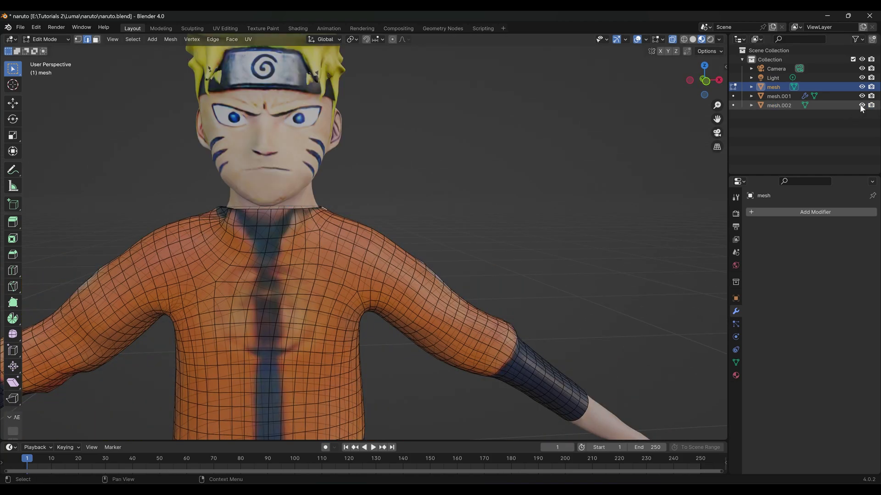
{"action": "mouse_move", "coordinate": [354, 235]}
{"action": "left_mouse_down"}
{"action": "mouse_move", "coordinate": [236, 285]}
{"action": "mouse_move", "coordinate": [208, 252]}
{"action": "mouse_move", "coordinate": [41, 243]}
{"action": "mouse_move", "coordinate": [665, 238]}
{"action": "left_mouse_up"}
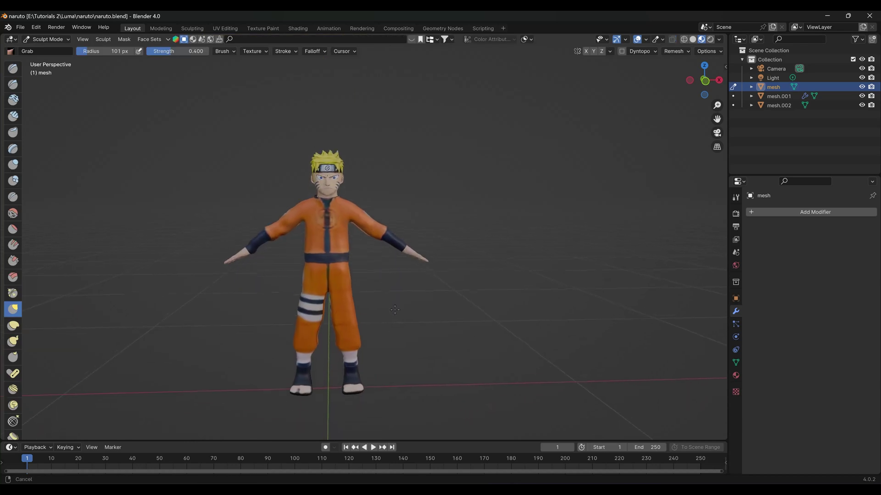
{"action": "left_click_drag", "start_coordinate": [395, 310], "coordinate": [395, 304]}
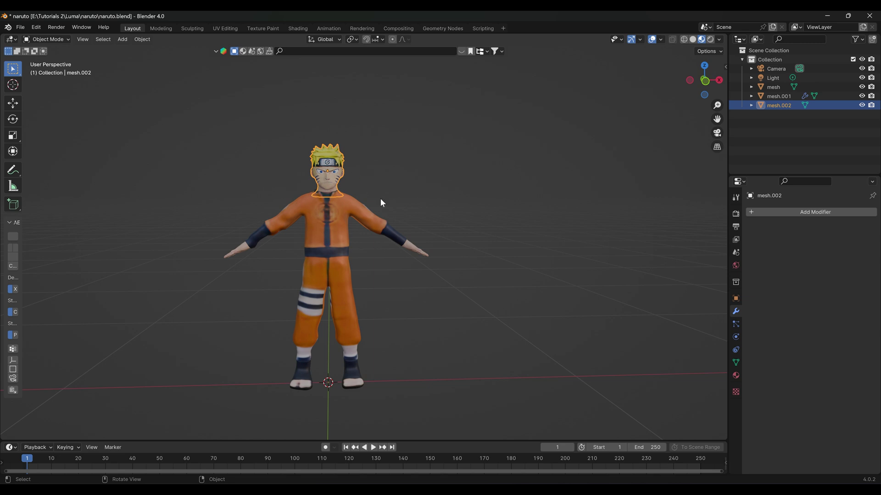
Select the body mesh, switch to the Shading workspace and bring the character and its material nodes into view.
{"action": "left_click", "coordinate": [330, 229]}
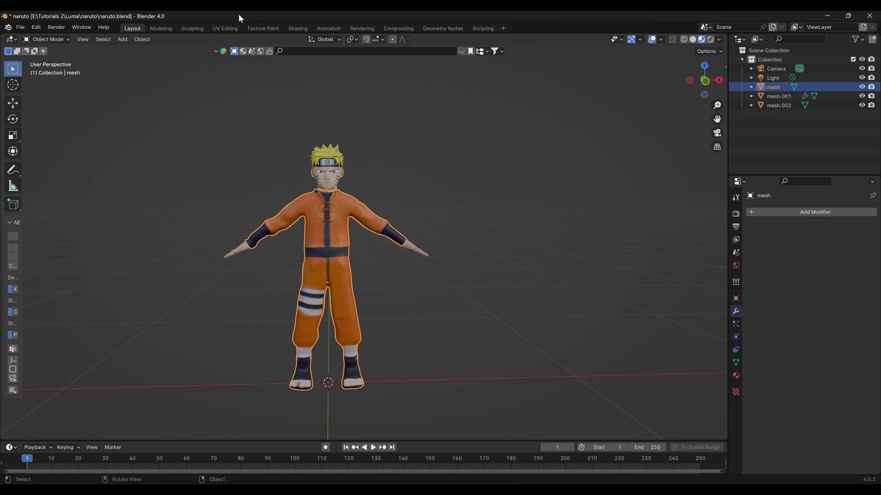
{"action": "left_click", "coordinate": [298, 29]}
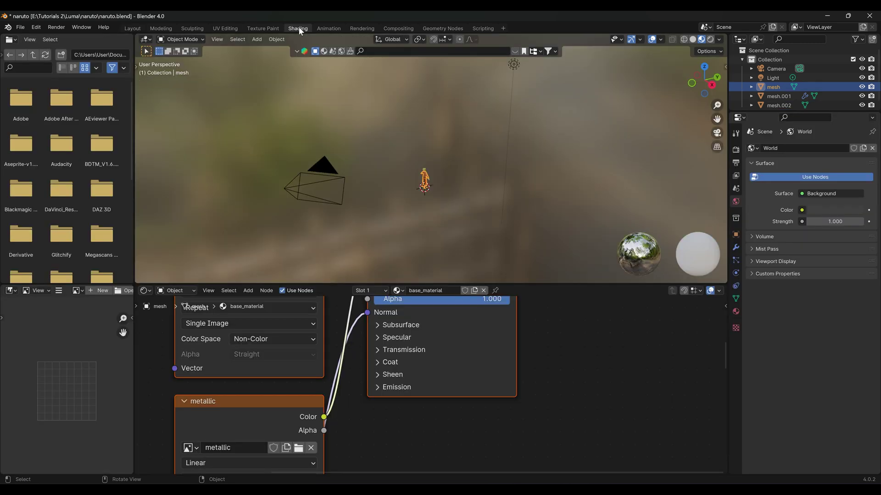
{"action": "scroll", "coordinate": [424, 203], "scroll_direction": "up", "scroll_amount": 4}
{"action": "left_click_drag", "start_coordinate": [430, 203], "coordinate": [438, 127]}
{"action": "scroll", "coordinate": [465, 155], "scroll_direction": "down", "scroll_amount": 4}
{"action": "left_click", "coordinate": [438, 126]}
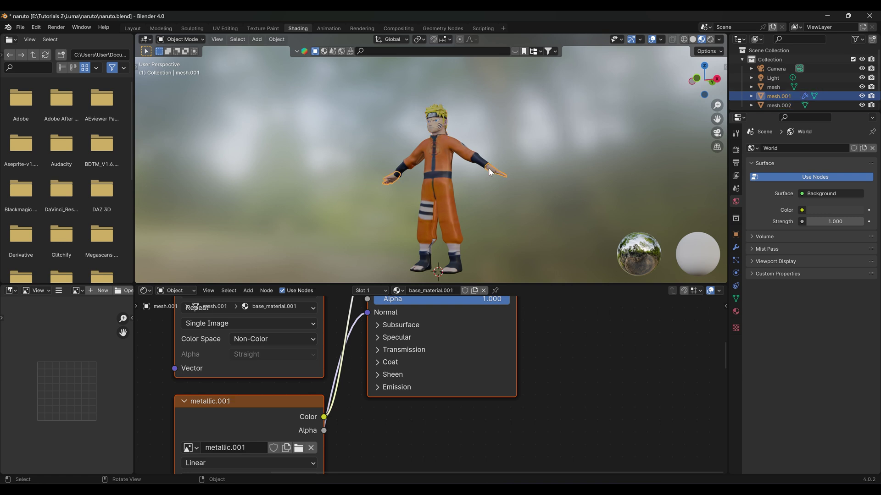
{"action": "scroll", "coordinate": [348, 344], "scroll_direction": "down", "scroll_amount": 2}
{"action": "scroll", "coordinate": [342, 338], "scroll_direction": "down", "scroll_amount": 4}
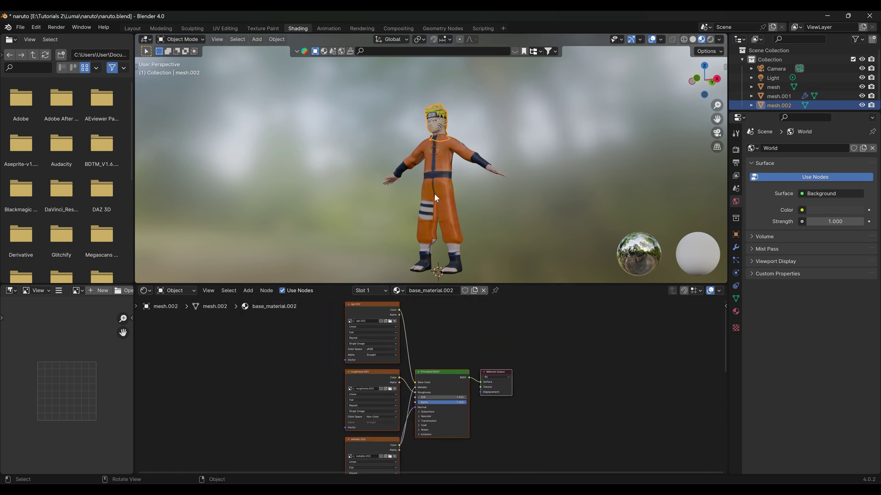
Delete the Normal/Map node and the Normals image texture node from the body's base_material.
{"action": "left_click", "coordinate": [436, 177]}
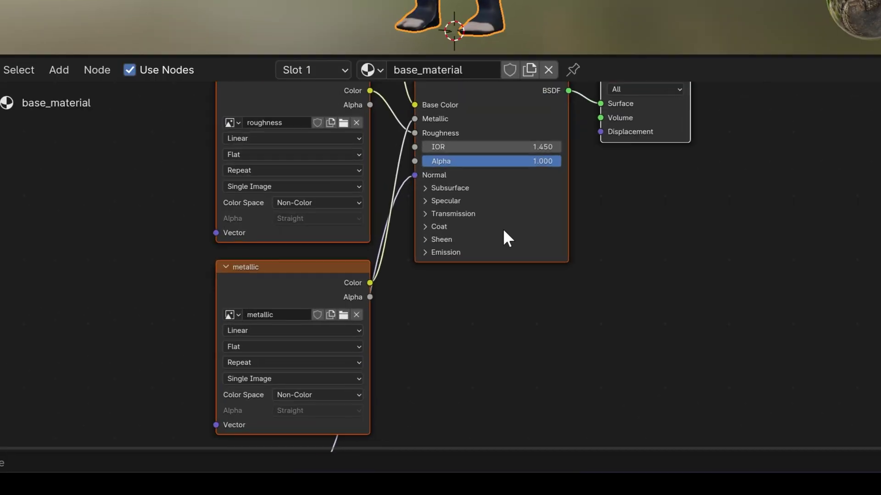
{"action": "scroll", "coordinate": [601, 273], "scroll_direction": "up", "scroll_amount": 1}
{"action": "left_click_drag", "start_coordinate": [601, 273], "coordinate": [600, 417]}
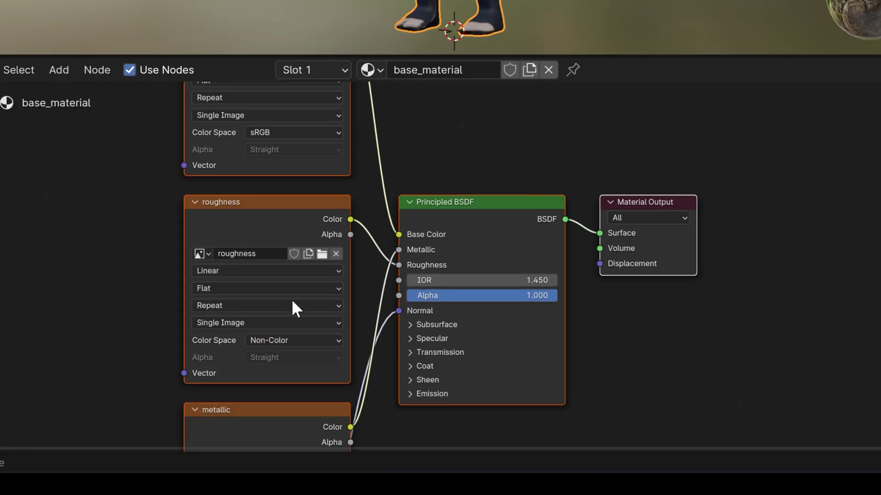
{"action": "scroll", "coordinate": [158, 301], "scroll_direction": "down", "scroll_amount": 3}
{"action": "left_click_drag", "start_coordinate": [157, 311], "coordinate": [98, 436]}
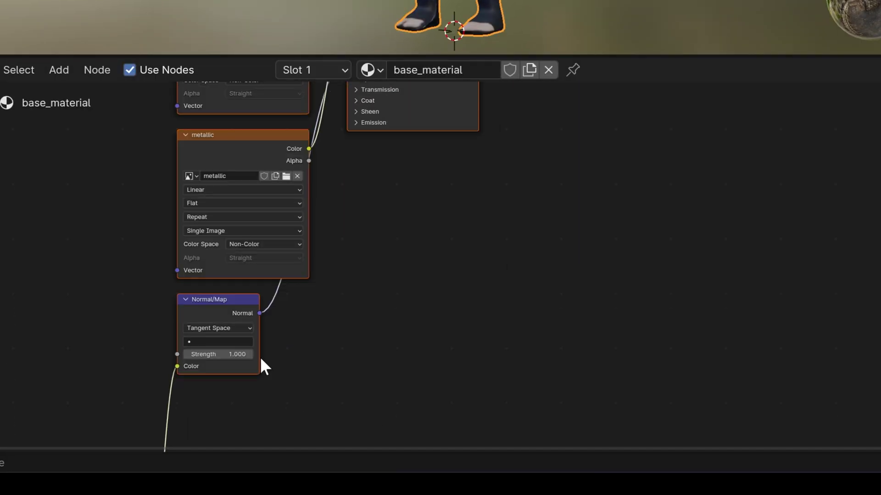
{"action": "left_click", "coordinate": [224, 307]}
{"action": "key", "text": "x"}
{"action": "left_click_drag", "start_coordinate": [325, 418], "coordinate": [385, 311]}
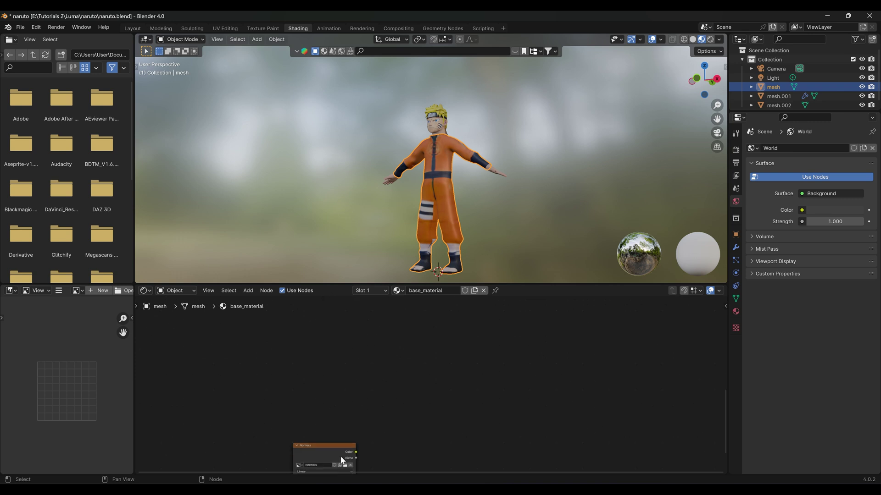
{"action": "left_click", "coordinate": [340, 450]}
{"action": "key", "text": "x"}
Delete the metallic and roughness texture nodes from the body's base_material, keeping only the rgb texture.
{"action": "left_click_drag", "start_coordinate": [367, 377], "coordinate": [337, 408]}
{"action": "left_click", "coordinate": [371, 432]}
{"action": "key", "text": "x"}
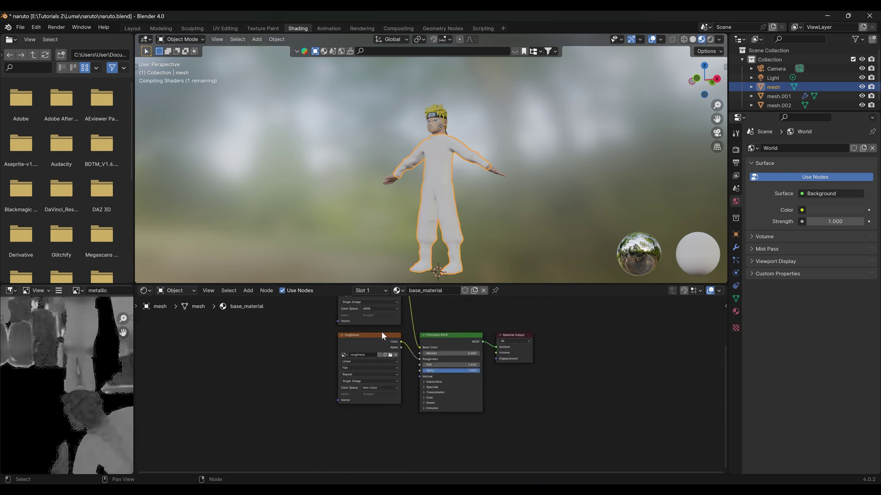
{"action": "left_click", "coordinate": [382, 344]}
{"action": "key", "text": "x"}
{"action": "scroll", "coordinate": [406, 385], "scroll_direction": "up", "scroll_amount": 5}
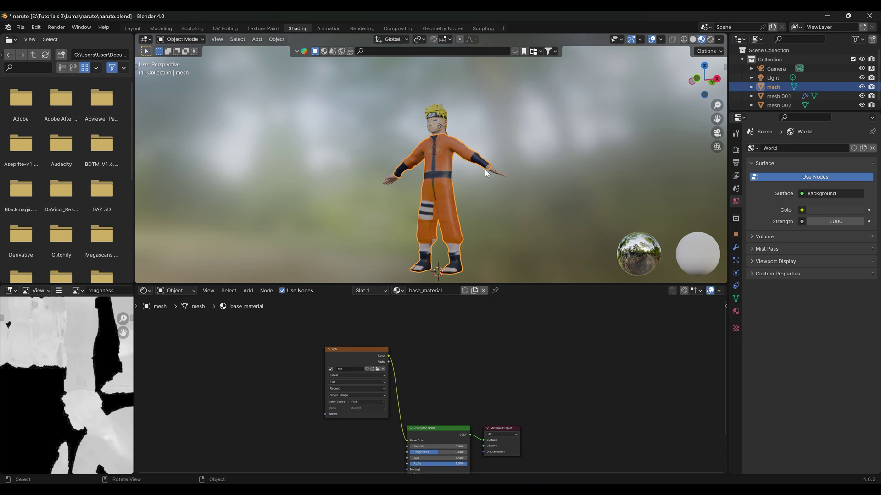
Select the hands (mesh.001) and delete the roughness.001 and metallic.001 texture nodes from their material.
{"action": "left_click", "coordinate": [499, 177]}
{"action": "left_click", "coordinate": [377, 430]}
{"action": "left_click_drag", "start_coordinate": [396, 398], "coordinate": [469, 303]}
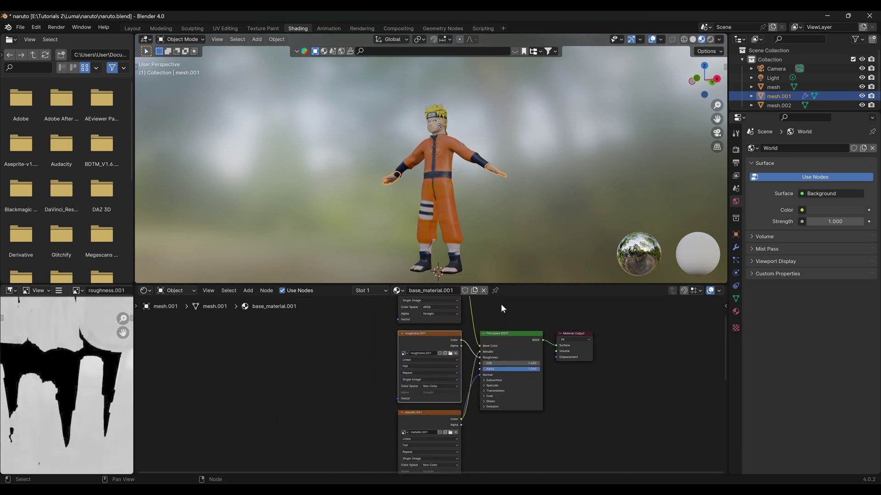
{"action": "key", "text": "x"}
{"action": "left_click", "coordinate": [432, 423]}
{"action": "key", "text": "x"}
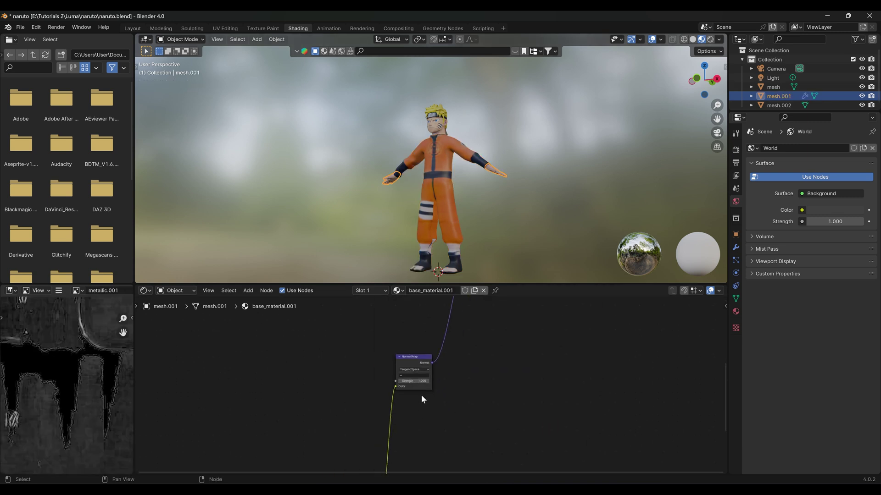
Reduce the head's base_material.002 to its rgb.002 texture and return to the Layout workspace.
{"action": "left_click", "coordinate": [439, 121]}
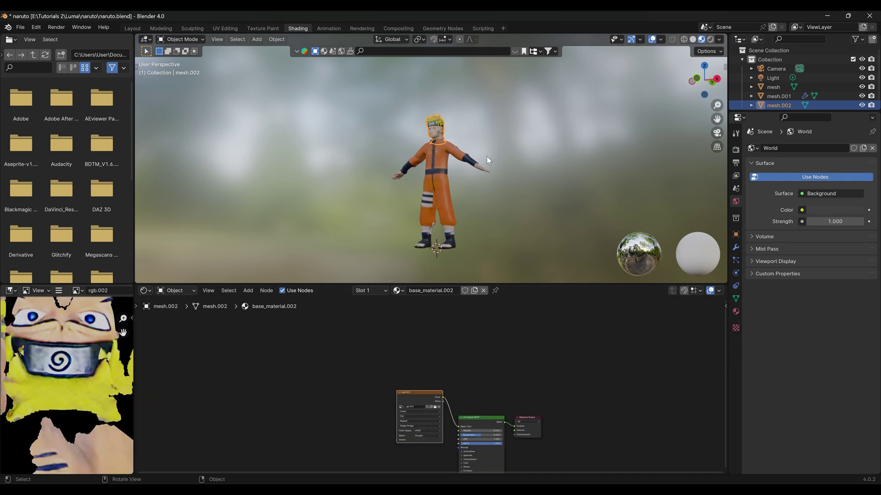
{"action": "scroll", "coordinate": [488, 178], "scroll_direction": "up", "scroll_amount": 5}
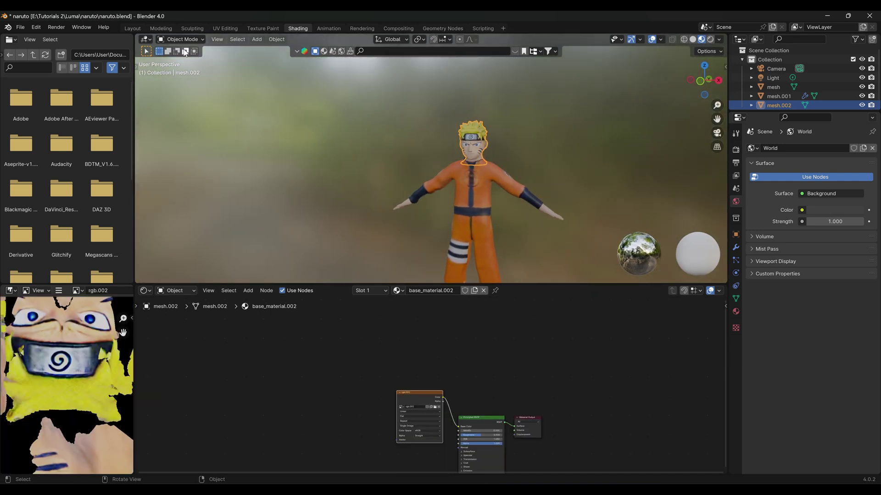
{"action": "left_click", "coordinate": [132, 28]}
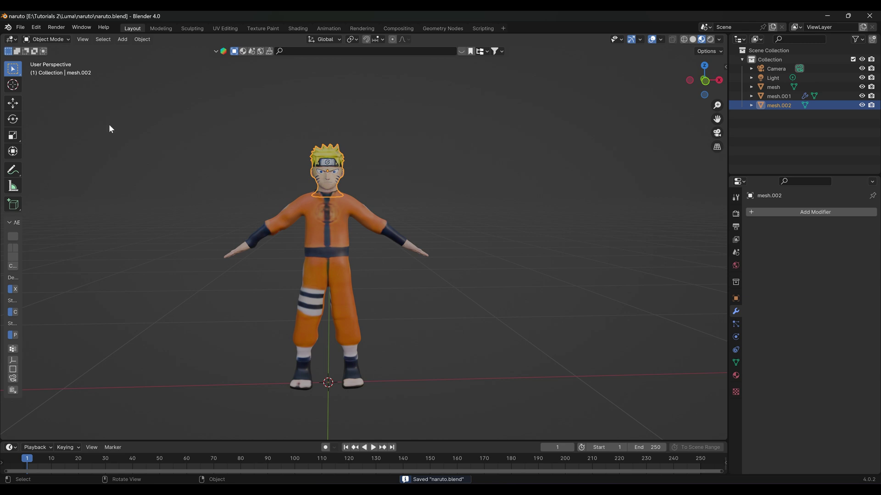
Start an FBX export of the character and name the file naruto Main Model.fbx.
{"action": "left_click", "coordinate": [20, 27]}
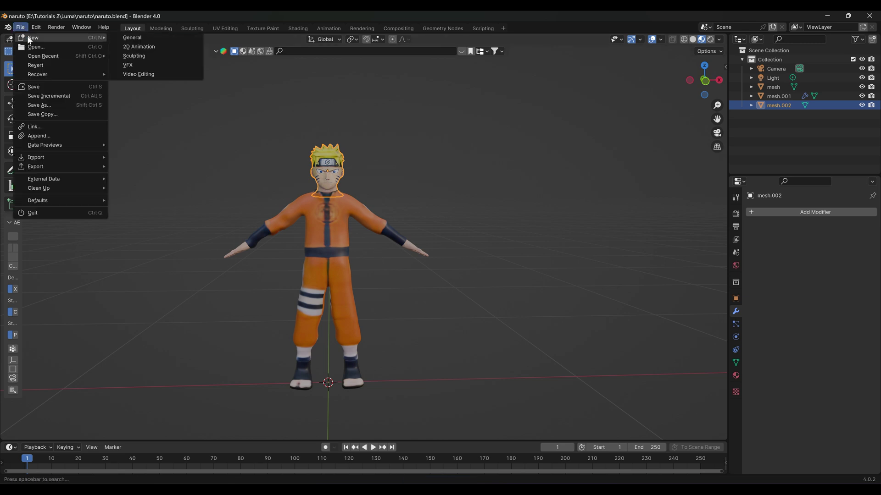
{"action": "left_click", "coordinate": [20, 27]}
{"action": "left_click", "coordinate": [20, 27]}
{"action": "mouse_move", "coordinate": [46, 157]}
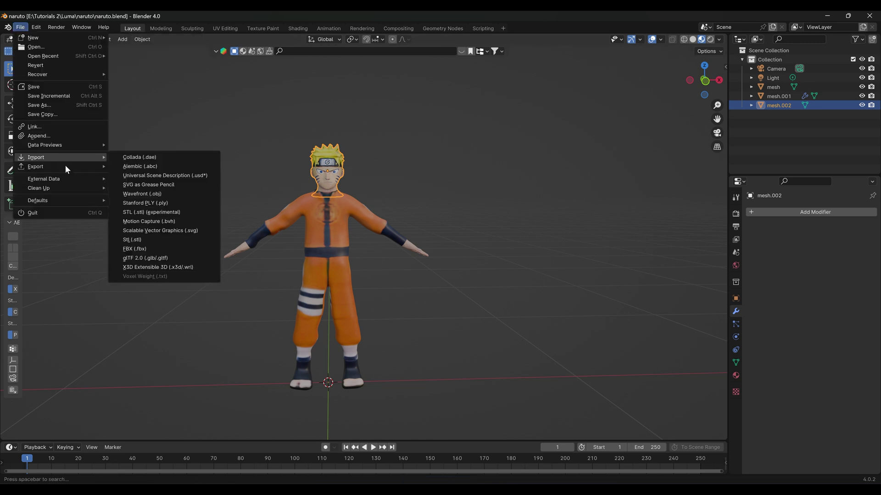
{"action": "mouse_move", "coordinate": [69, 167]}
{"action": "left_click", "coordinate": [158, 248]}
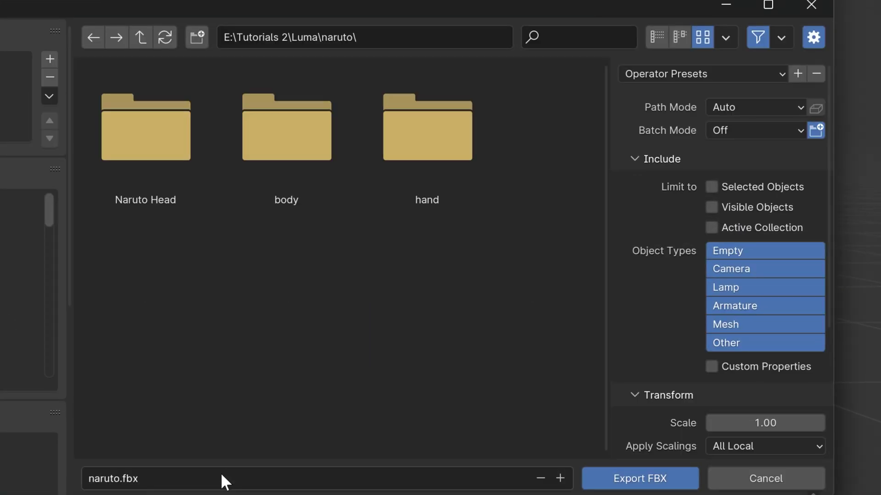
{"action": "left_click", "coordinate": [266, 447]}
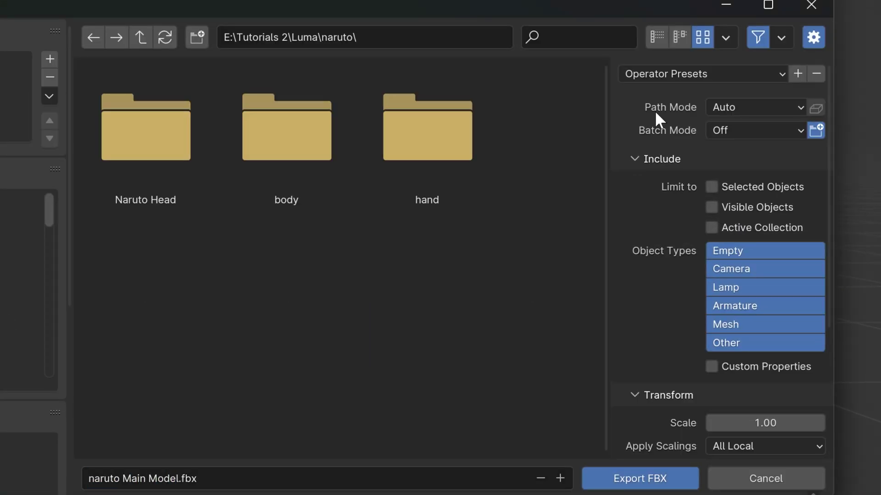
Set the export's path mode to Copy with embedded textures and export the FBX.
{"action": "left_click", "coordinate": [747, 103]}
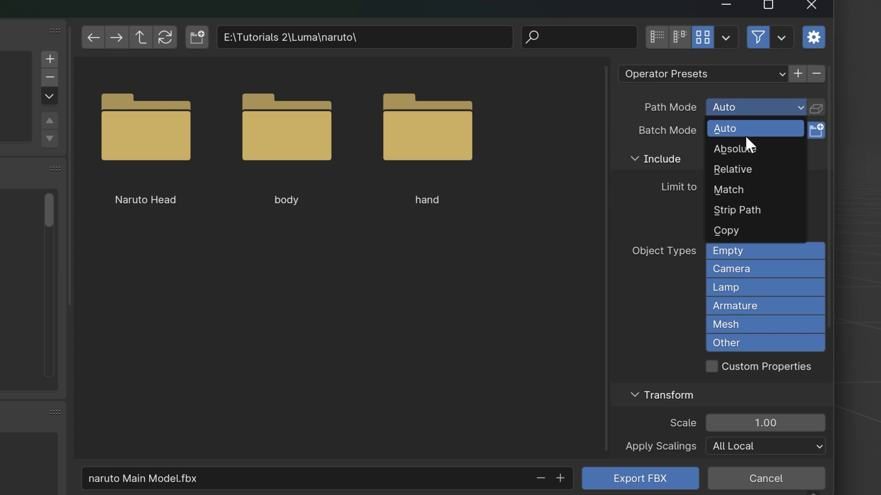
{"action": "left_click", "coordinate": [753, 231]}
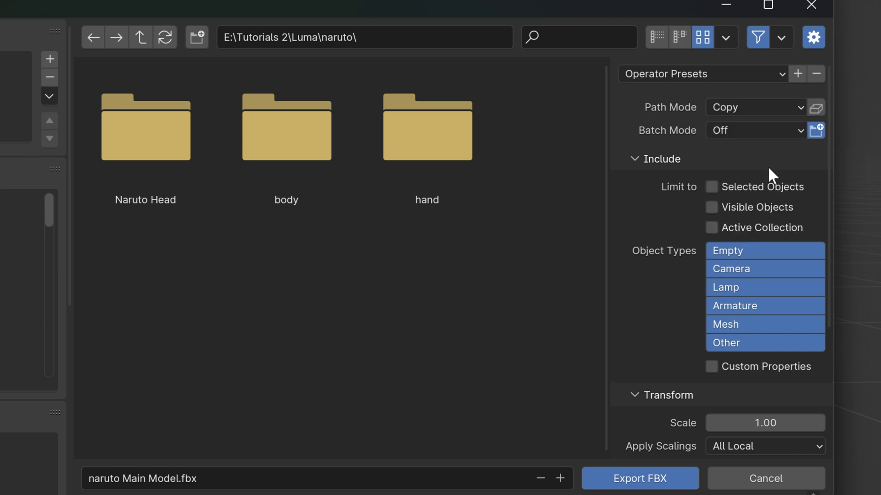
{"action": "left_click", "coordinate": [810, 108]}
{"action": "left_click", "coordinate": [677, 483]}
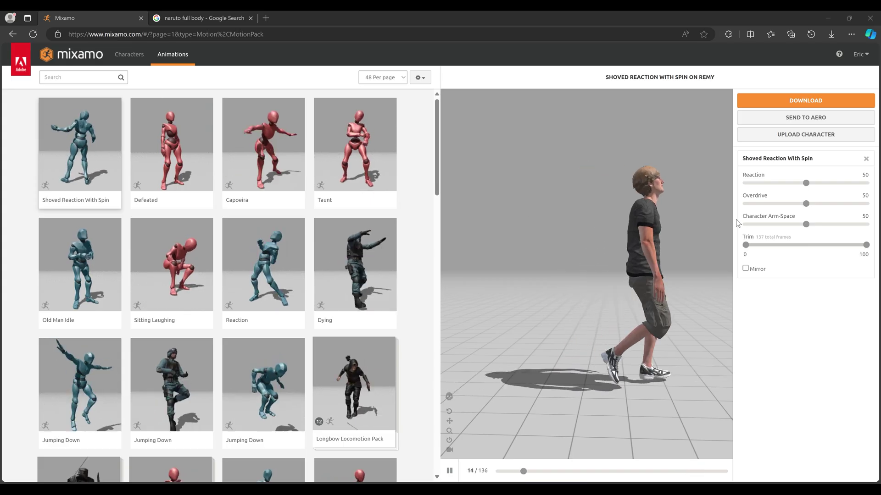
Upload the exported Naruto FBX as a character in Mixamo and accept its front-facing orientation in the Auto-Rigger.
{"action": "left_click", "coordinate": [802, 137]}
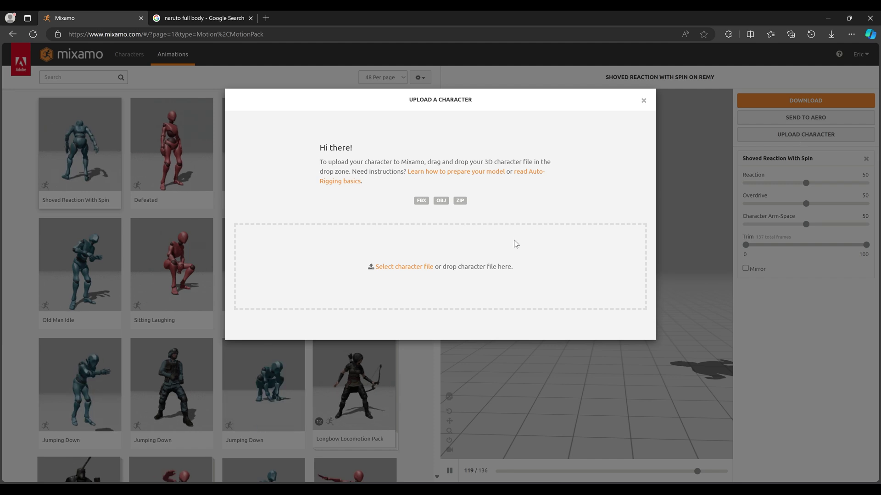
{"action": "key", "text": "alt+Tab"}
{"action": "left_click_drag", "start_coordinate": [225, 305], "coordinate": [494, 296]}
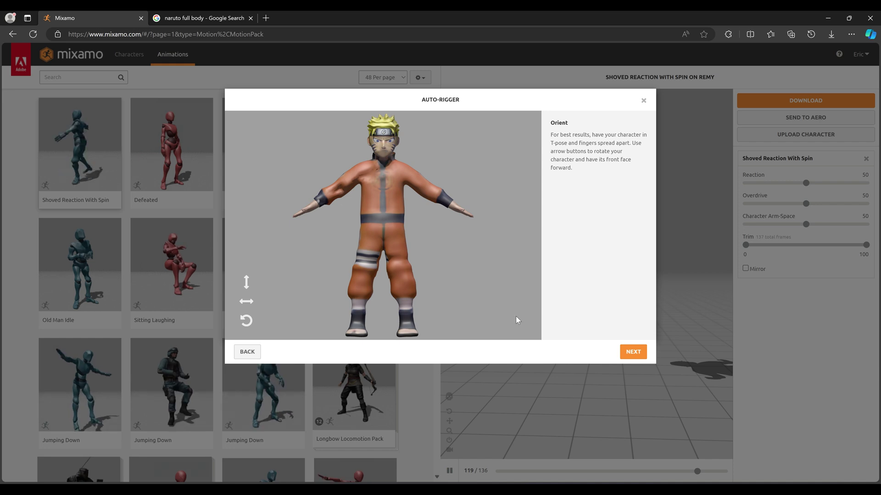
{"action": "left_click", "coordinate": [634, 351]}
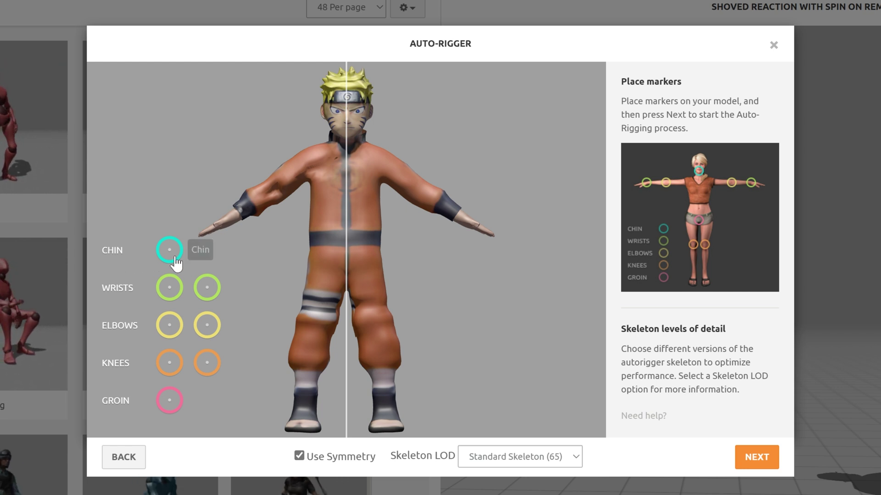
Place the chin, wrist, elbow, knee and groin markers on the character with symmetry enabled.
{"action": "mouse_move", "coordinate": [176, 262]}
{"action": "left_mouse_down"}
{"action": "mouse_move", "coordinate": [329, 206]}
{"action": "mouse_move", "coordinate": [351, 147]}
{"action": "left_mouse_up"}
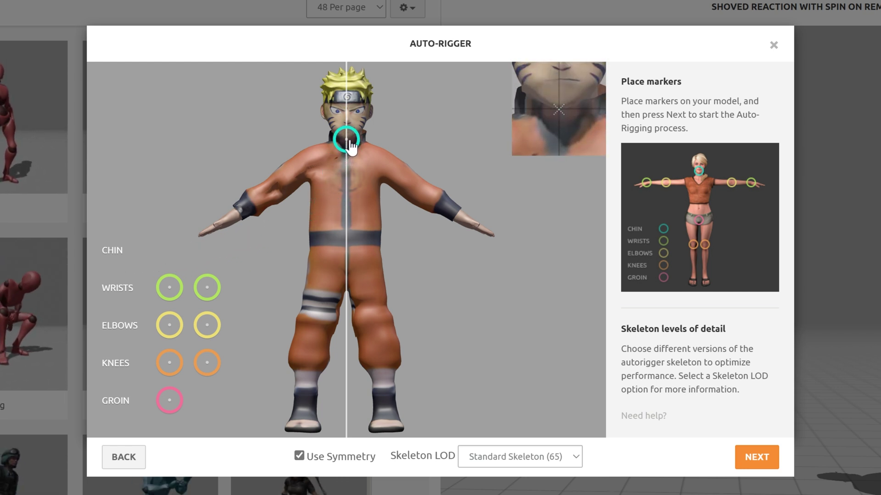
{"action": "mouse_move", "coordinate": [170, 288]}
{"action": "left_mouse_down"}
{"action": "mouse_move", "coordinate": [251, 221]}
{"action": "mouse_move", "coordinate": [244, 215]}
{"action": "left_mouse_up"}
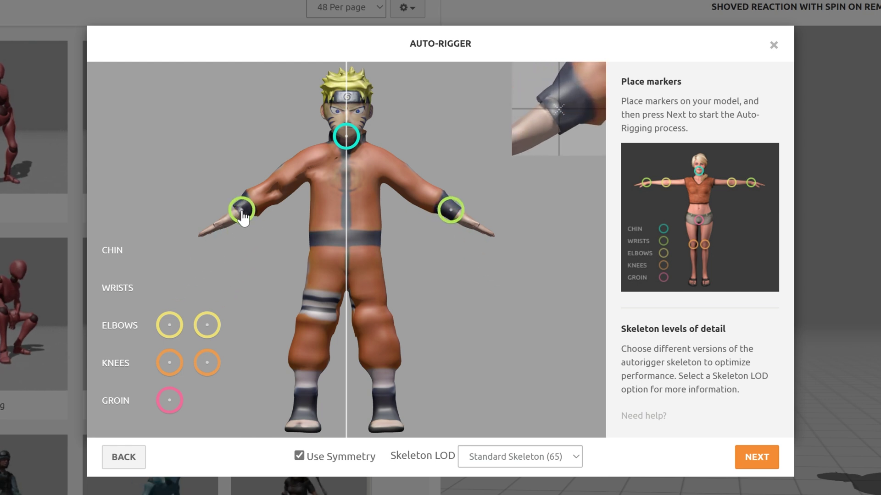
{"action": "left_click_drag", "start_coordinate": [169, 325], "coordinate": [285, 182]}
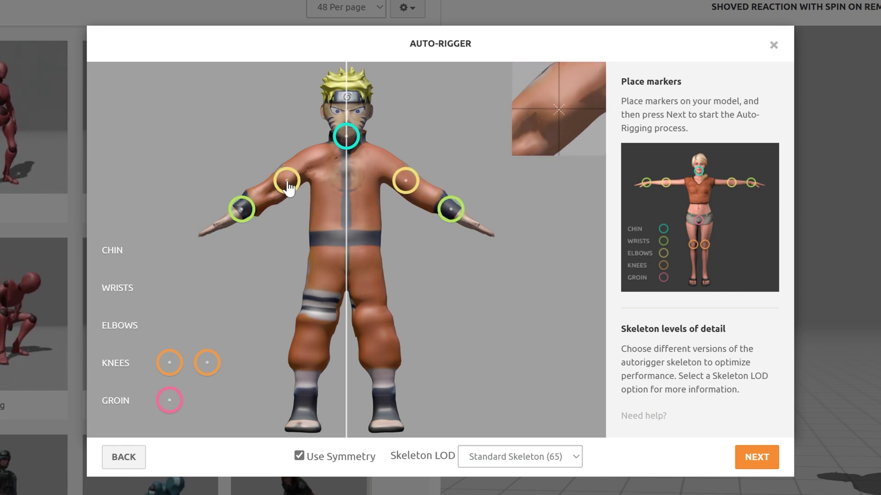
{"action": "mouse_move", "coordinate": [169, 362]}
{"action": "left_mouse_down"}
{"action": "mouse_move", "coordinate": [338, 316]}
{"action": "mouse_move", "coordinate": [318, 317]}
{"action": "left_mouse_up"}
{"action": "mouse_move", "coordinate": [169, 400]}
{"action": "left_mouse_down"}
{"action": "mouse_move", "coordinate": [336, 273]}
{"action": "mouse_move", "coordinate": [346, 253]}
{"action": "left_mouse_up"}
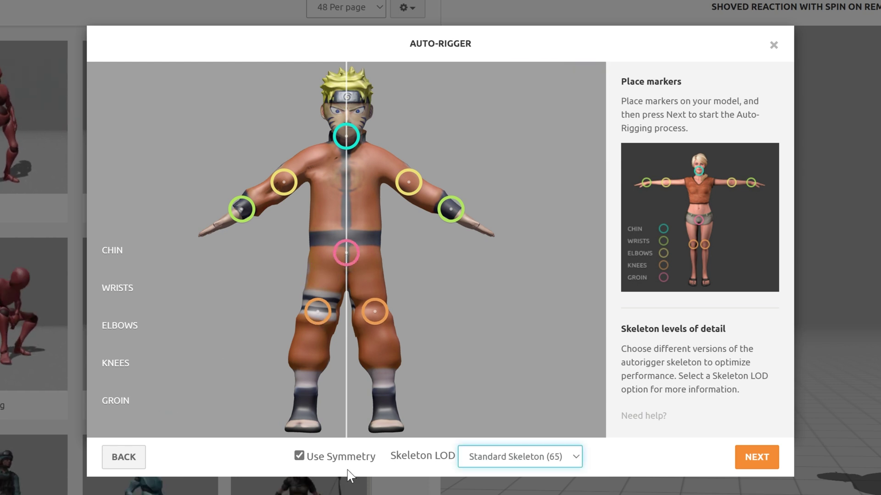
Run the Auto-Rigger with the Standard Skeleton (65) and proceed with the uploaded Naruto as the new character.
{"action": "left_click", "coordinate": [511, 466]}
{"action": "left_click", "coordinate": [514, 477]}
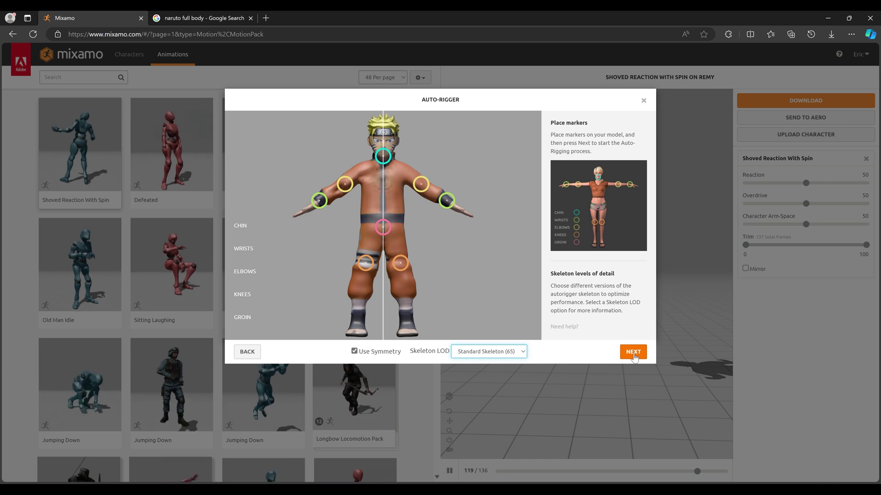
{"action": "left_click", "coordinate": [634, 353]}
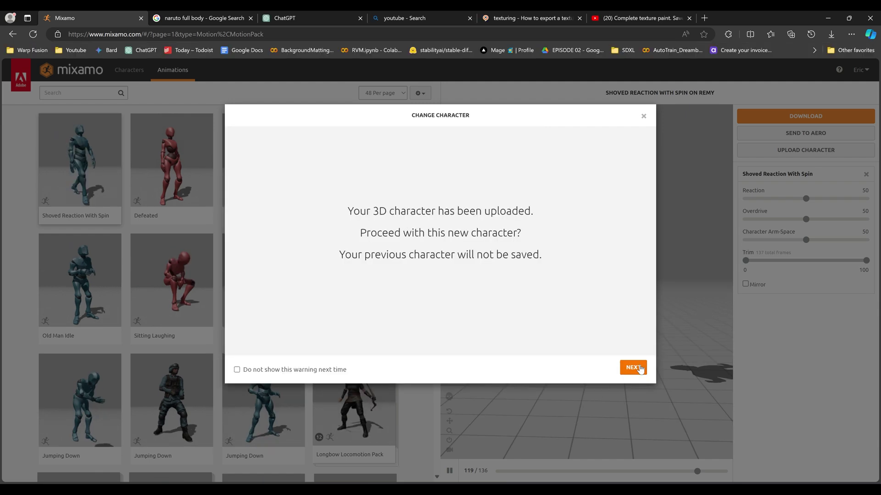
{"action": "left_click", "coordinate": [641, 369]}
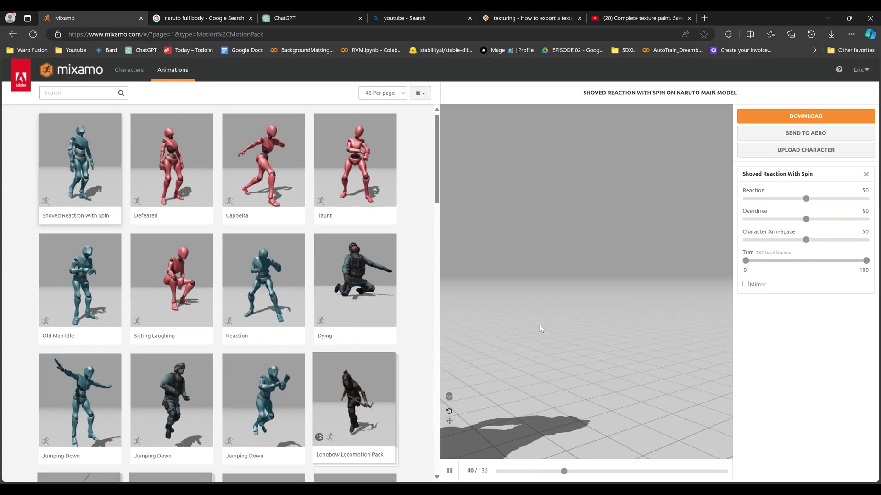
Preview the Reaction animation on the rigged Naruto character.
{"action": "scroll", "coordinate": [573, 321], "scroll_direction": "down", "scroll_amount": 5}
{"action": "left_click", "coordinate": [263, 284]}
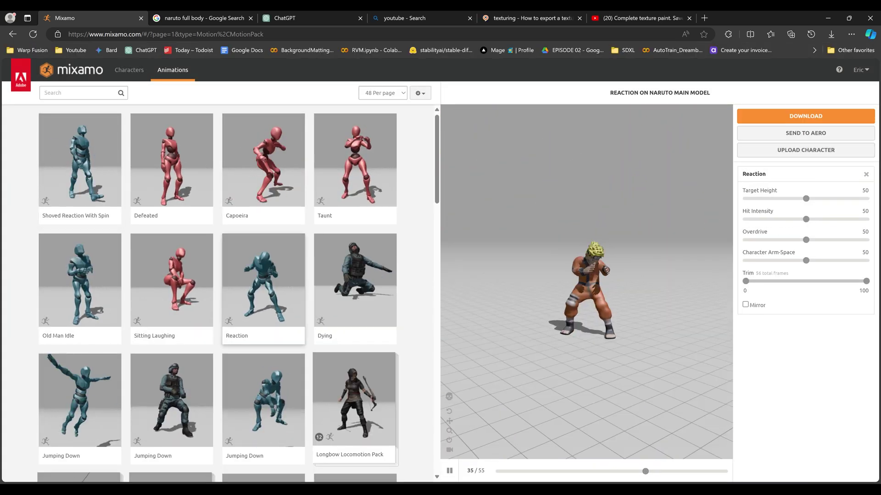
Search the animations for "ninja run" and apply the Run animation to the character.
{"action": "left_click", "coordinate": [69, 93]}
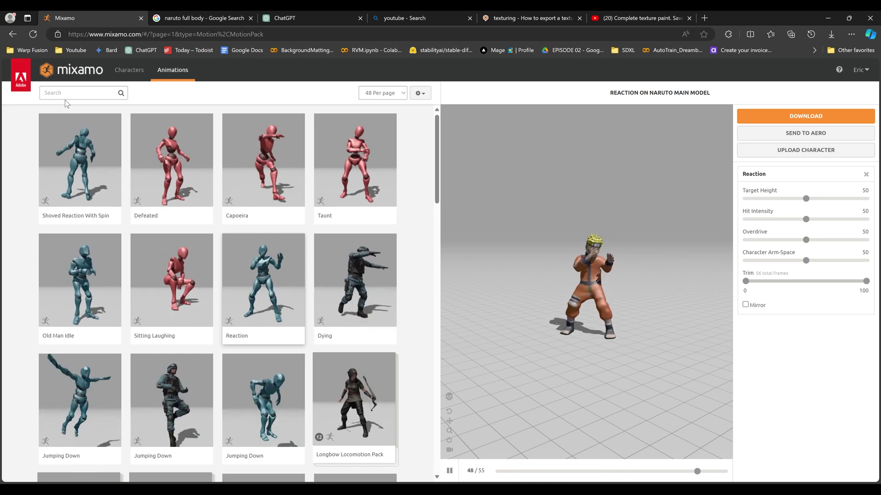
{"action": "type", "text": "ninja run"}
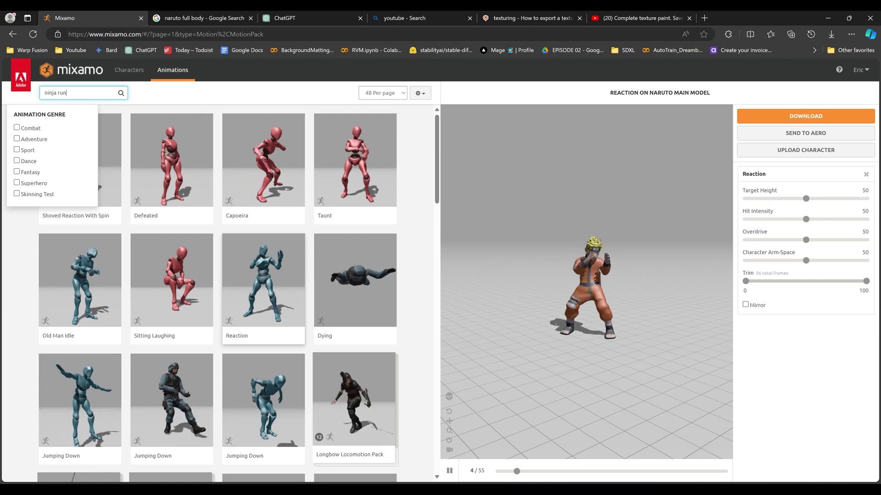
{"action": "key", "text": "Return"}
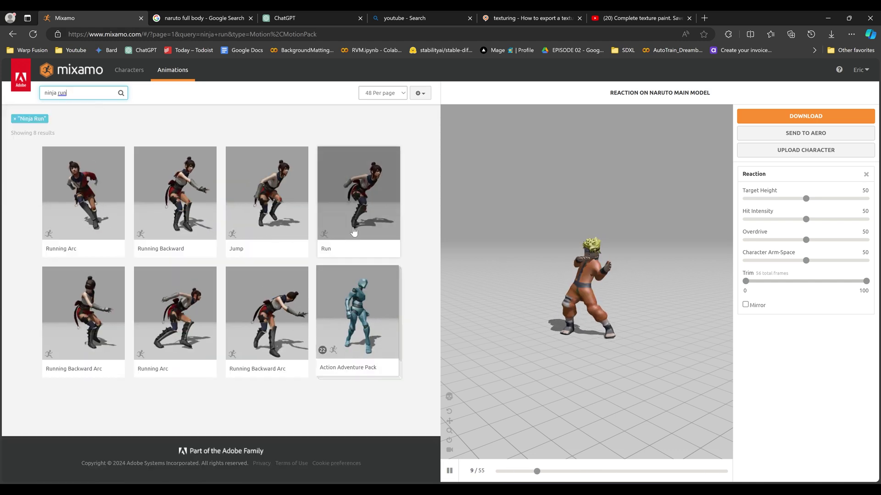
{"action": "left_click", "coordinate": [353, 231]}
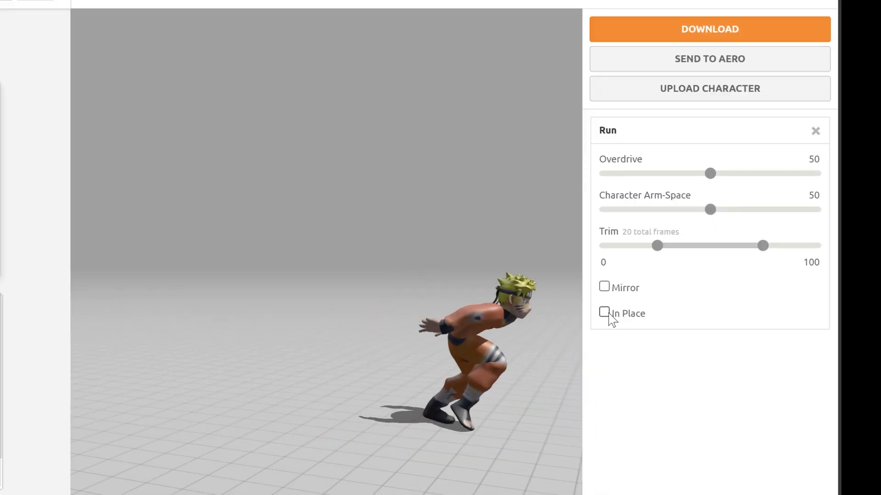
Make the Run animation play in place with Overdrive set to 64, and start downloading the animated character.
{"action": "left_click", "coordinate": [747, 279]}
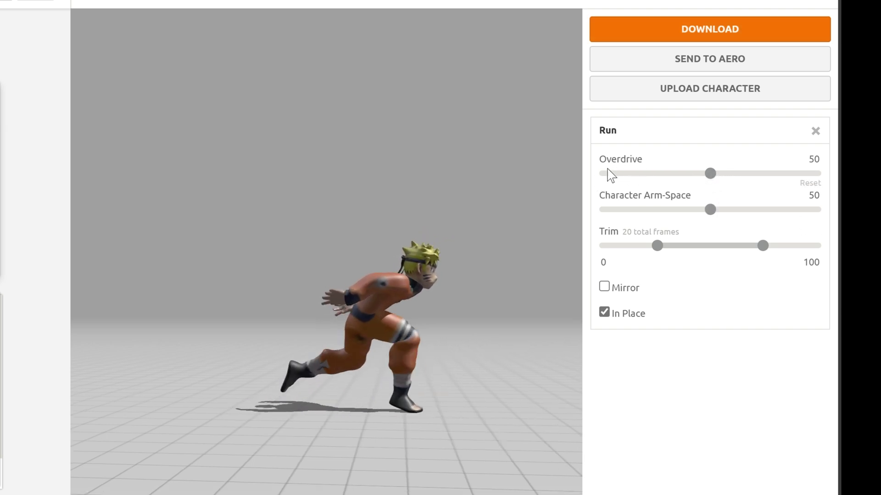
{"action": "left_click_drag", "start_coordinate": [714, 179], "coordinate": [739, 175]}
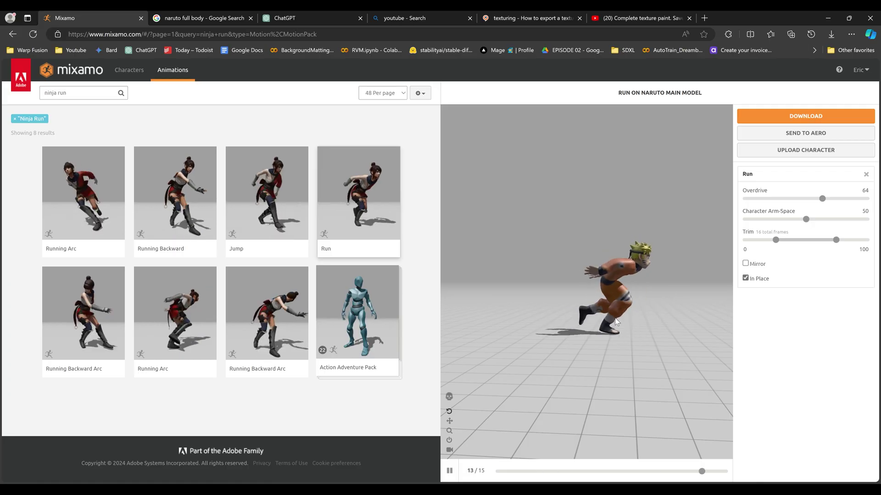
{"action": "left_click", "coordinate": [805, 116]}
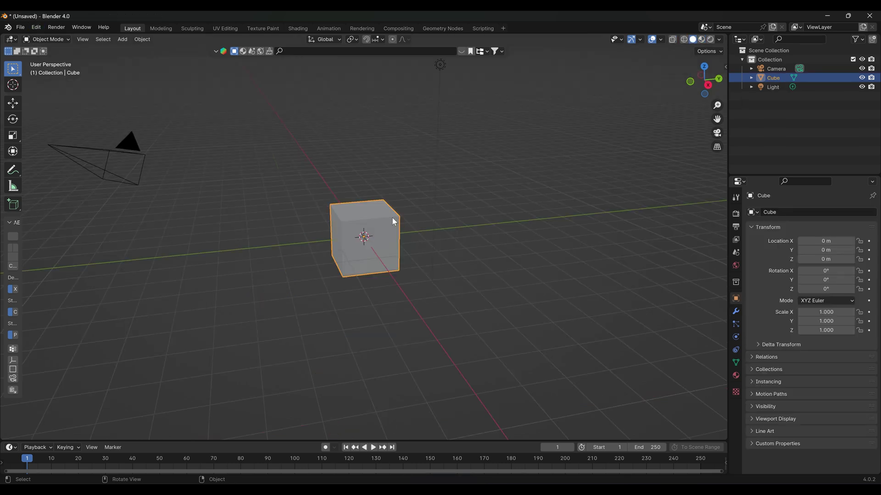
Switch to a new Blender scene, delete the default cube and import the downloaded Run animation FBX.
{"action": "key", "text": "Delete"}
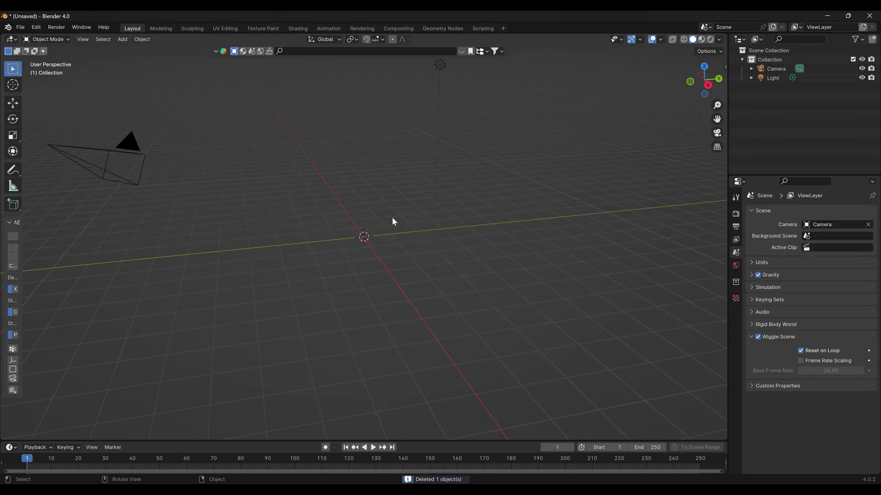
{"action": "left_click", "coordinate": [21, 27]}
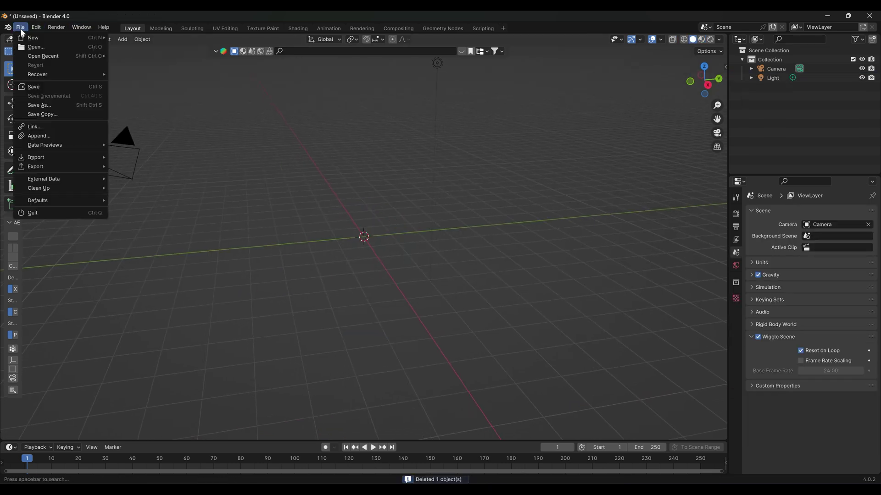
{"action": "mouse_move", "coordinate": [46, 157]}
{"action": "left_click", "coordinate": [174, 250]}
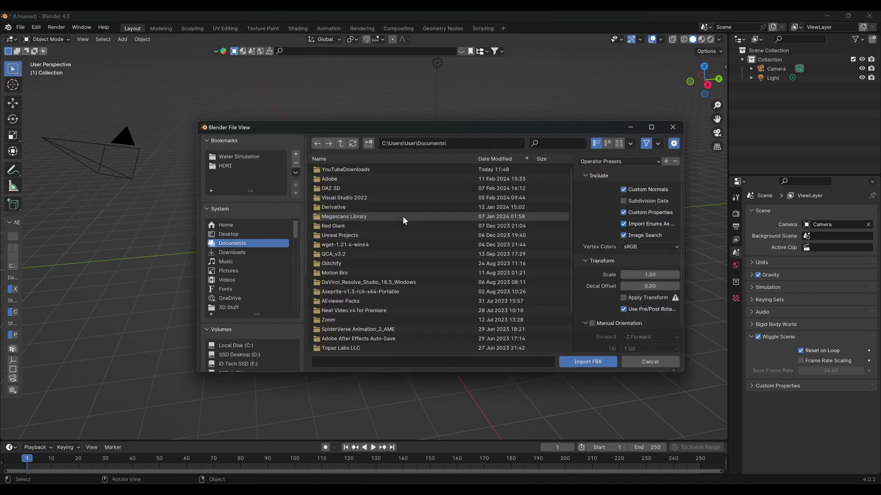
{"action": "double_click", "coordinate": [348, 317]}
{"action": "left_click", "coordinate": [340, 218]}
{"action": "double_click", "coordinate": [340, 218]}
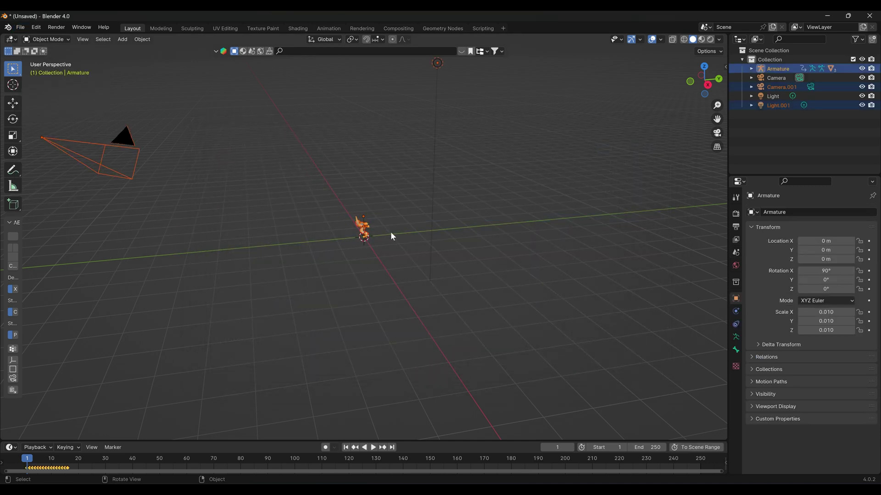
Select the whole imported character with its armature in front view and rotate it 90° around the Z axis.
{"action": "key", "text": "KP_1"}
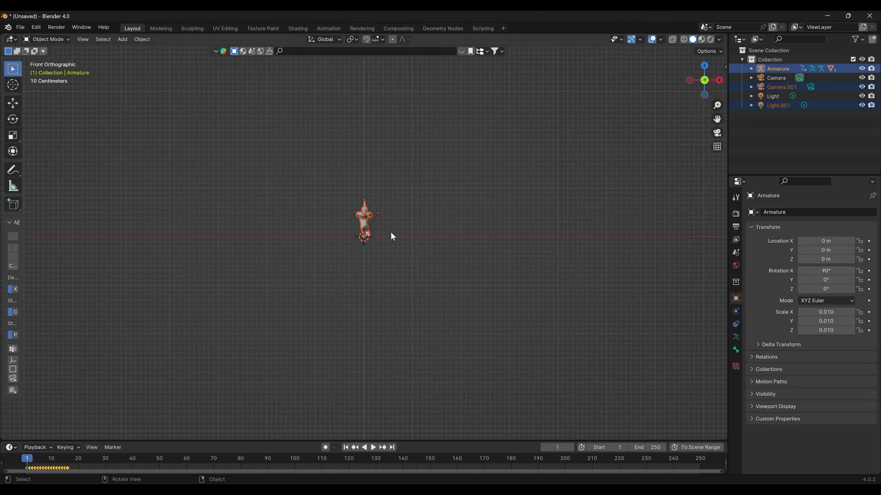
{"action": "left_click", "coordinate": [366, 222]}
{"action": "scroll", "coordinate": [364, 216], "scroll_direction": "up", "scroll_amount": 7}
{"action": "left_click", "coordinate": [310, 190]}
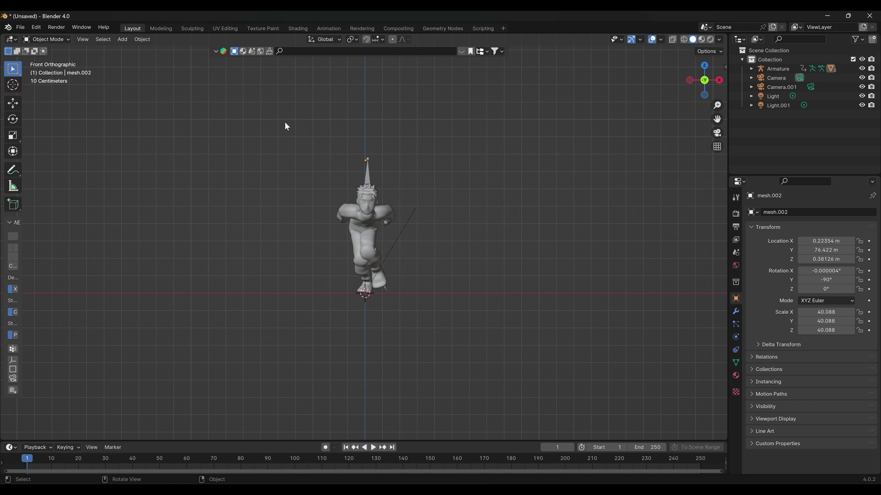
{"action": "left_click_drag", "start_coordinate": [285, 123], "coordinate": [417, 304]}
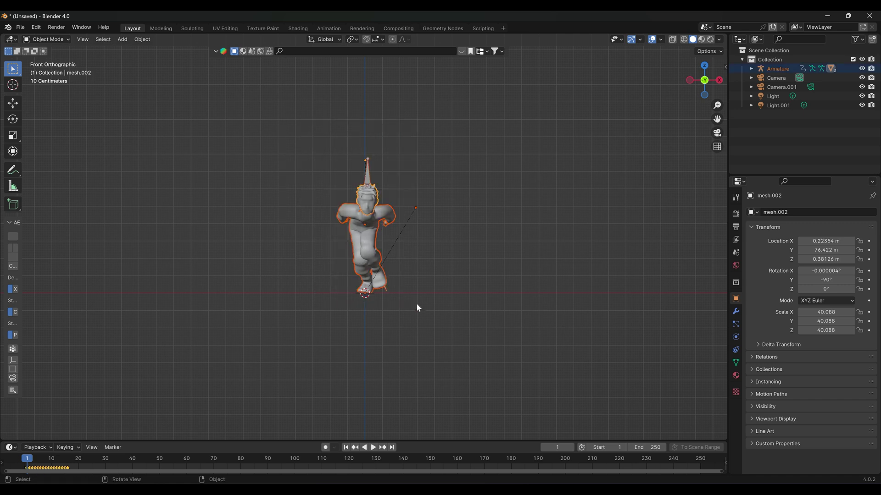
{"action": "type", "text": "r90"}
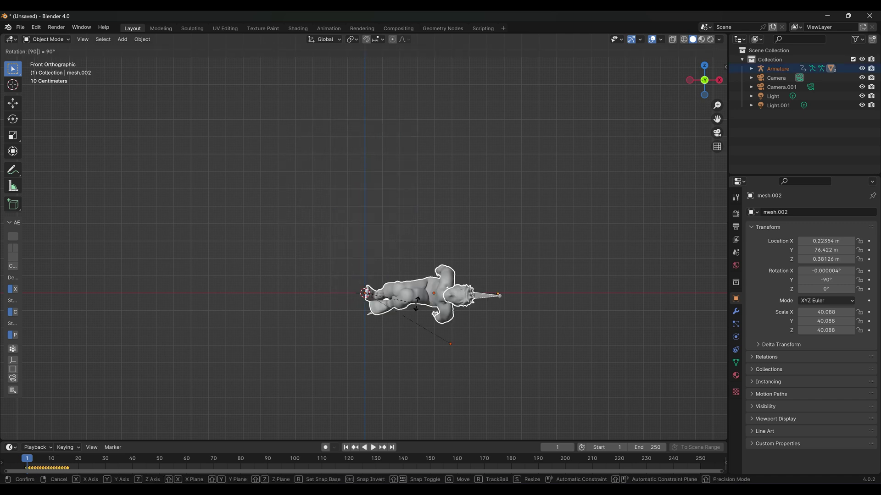
{"action": "type", "text": "z"}
{"action": "left_click", "coordinate": [416, 303]}
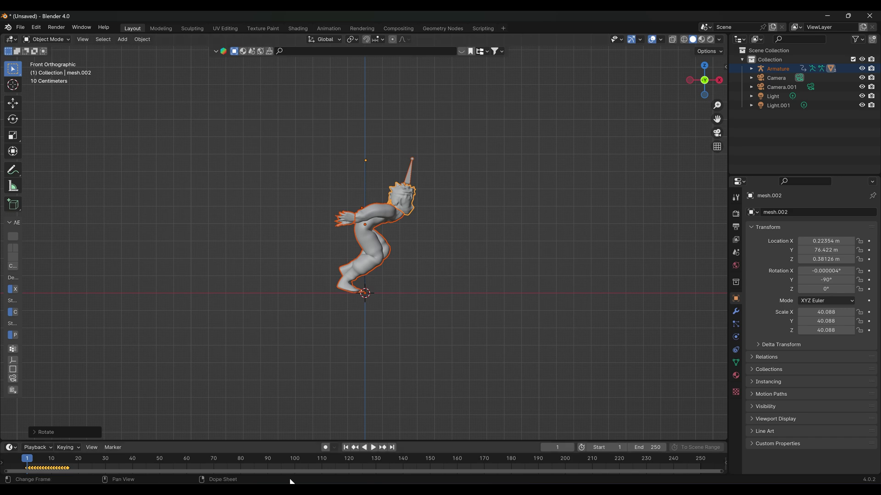
Enlarge the timeline area, check the character in Rendered shading and leave the viewport in Material Preview.
{"action": "left_click_drag", "start_coordinate": [298, 440], "coordinate": [64, 281]}
{"action": "left_click", "coordinate": [701, 39]}
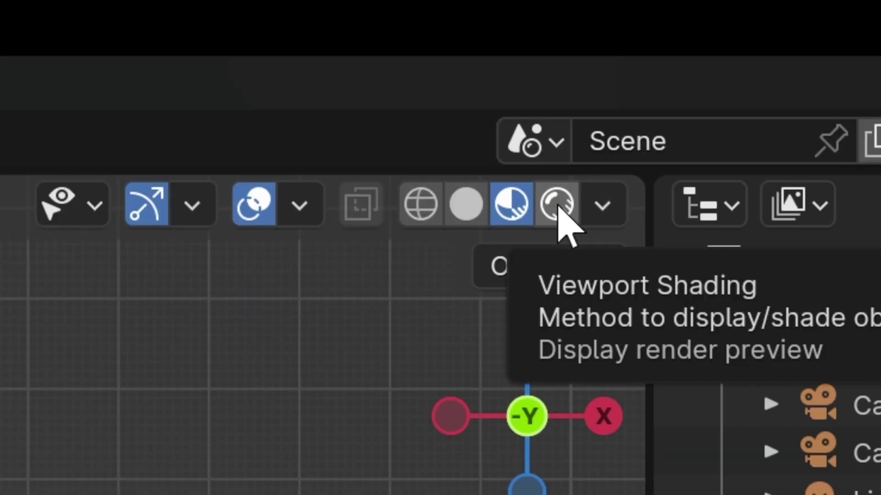
{"action": "left_click", "coordinate": [556, 204]}
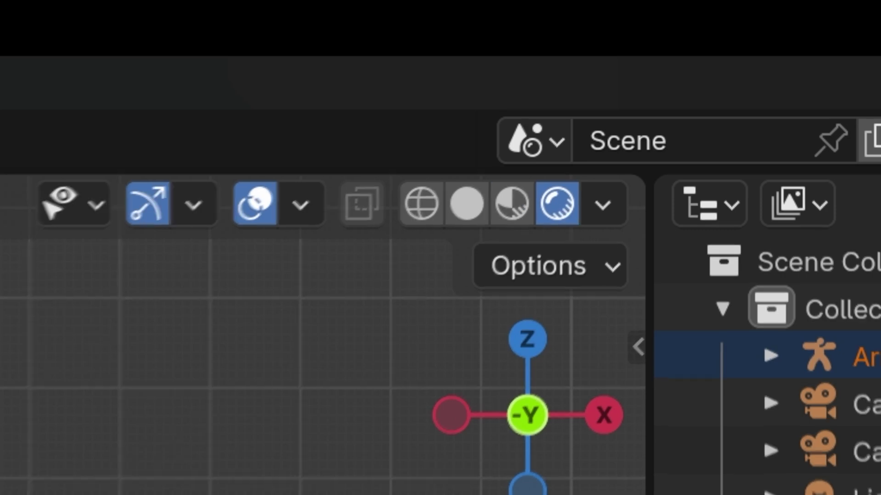
{"action": "mouse_move", "coordinate": [422, 193]}
{"action": "left_mouse_down"}
{"action": "mouse_move", "coordinate": [410, 200]}
{"action": "mouse_move", "coordinate": [426, 194]}
{"action": "mouse_move", "coordinate": [416, 198]}
{"action": "left_mouse_up"}
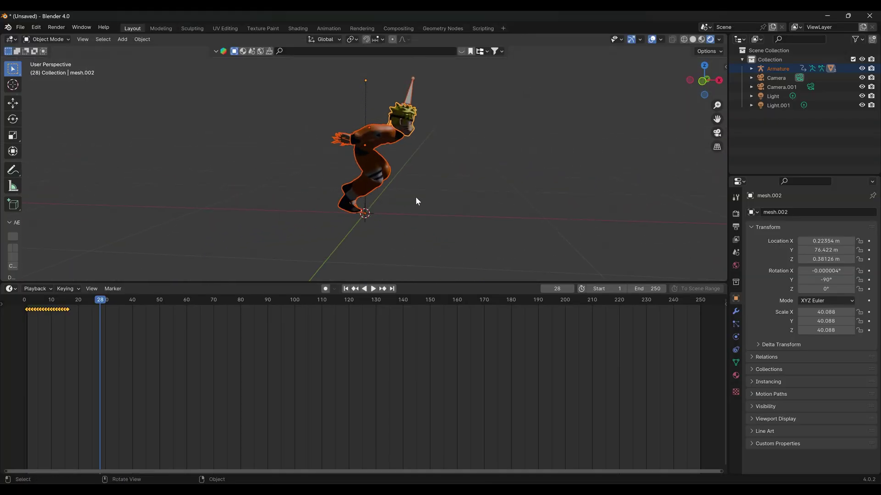
{"action": "left_click", "coordinate": [701, 40]}
{"action": "left_click_drag", "start_coordinate": [382, 158], "coordinate": [481, 144]}
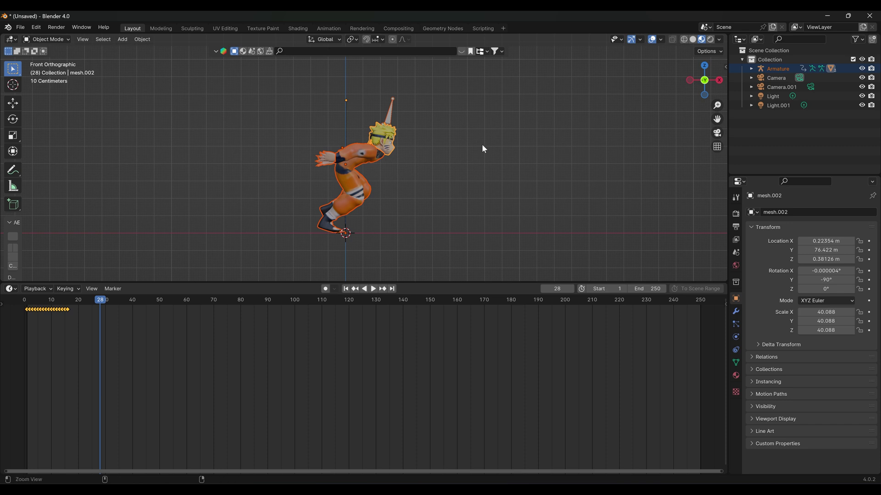
Align the camera to the front view, set the render Resolution X to 1080 px and frame the character more closely.
{"action": "key", "text": "KP_0"}
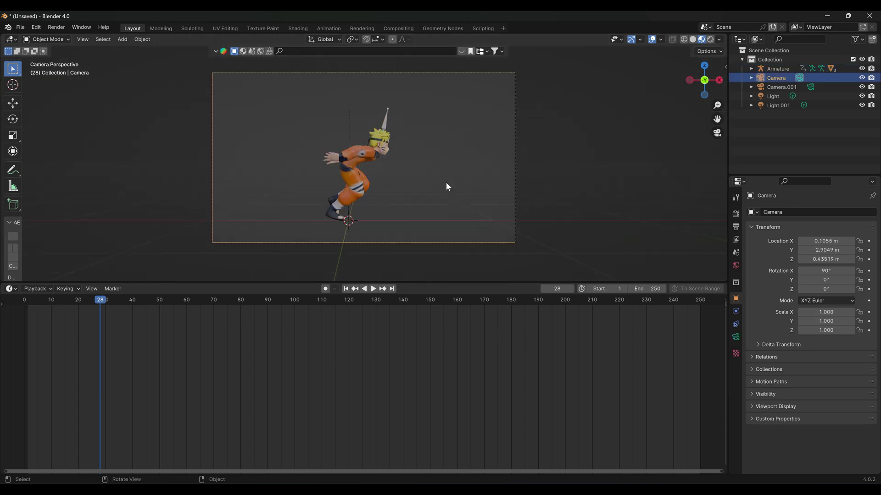
{"action": "left_click", "coordinate": [736, 226]}
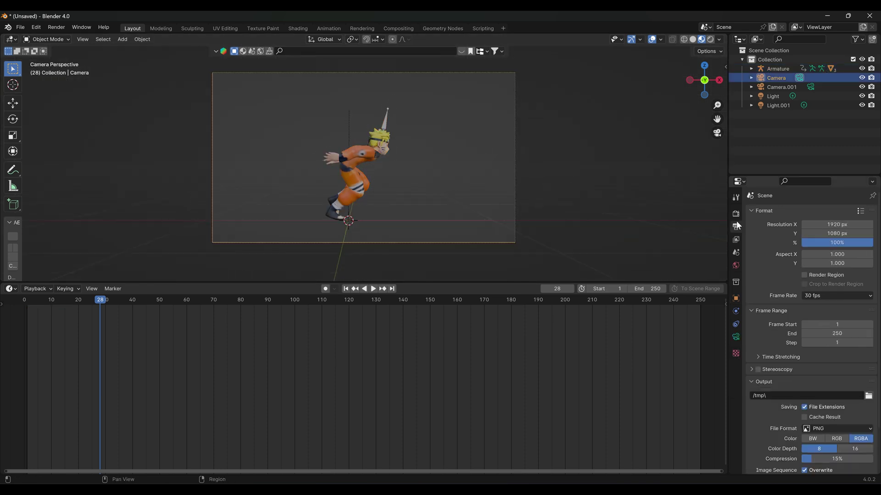
{"action": "left_click", "coordinate": [845, 227]}
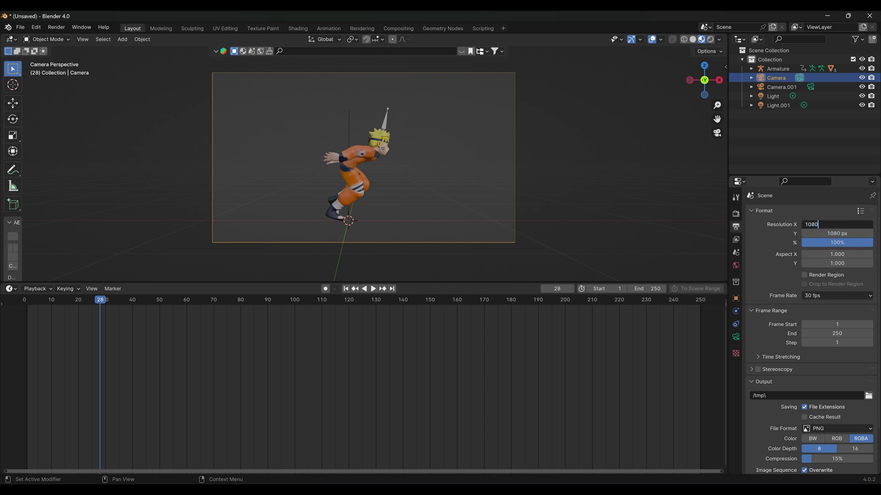
{"action": "type", "text": "1080"}
{"action": "key", "text": "Return"}
{"action": "scroll", "coordinate": [460, 200], "scroll_direction": "down", "scroll_amount": 2}
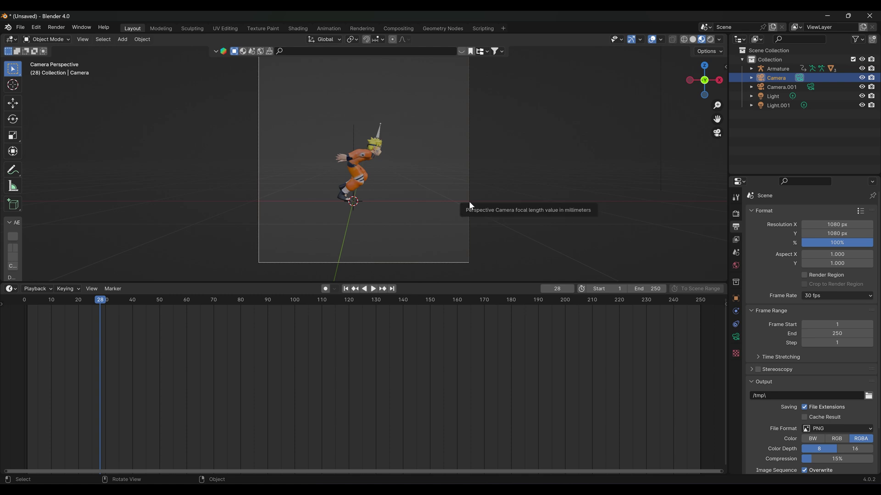
{"action": "left_click", "coordinate": [469, 201]}
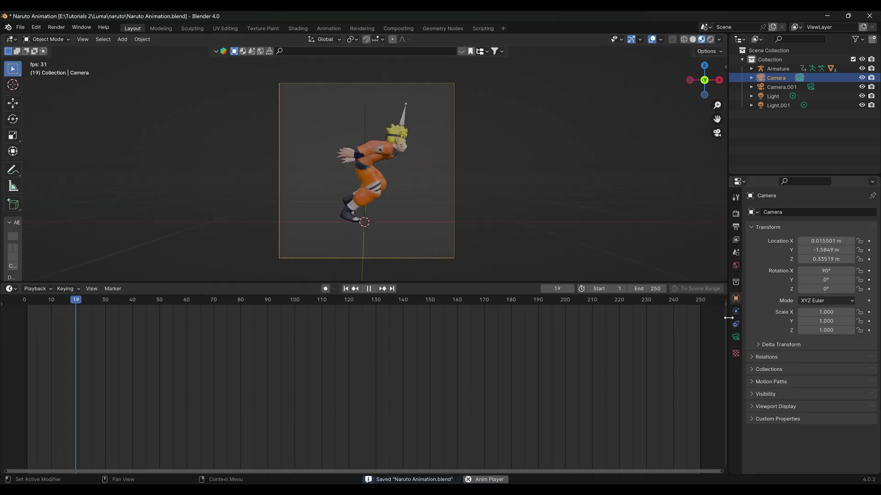
Stop the animation playback, select the armature and return the playhead to frame 0.
{"action": "key", "text": "space"}
{"action": "left_click", "coordinate": [404, 123]}
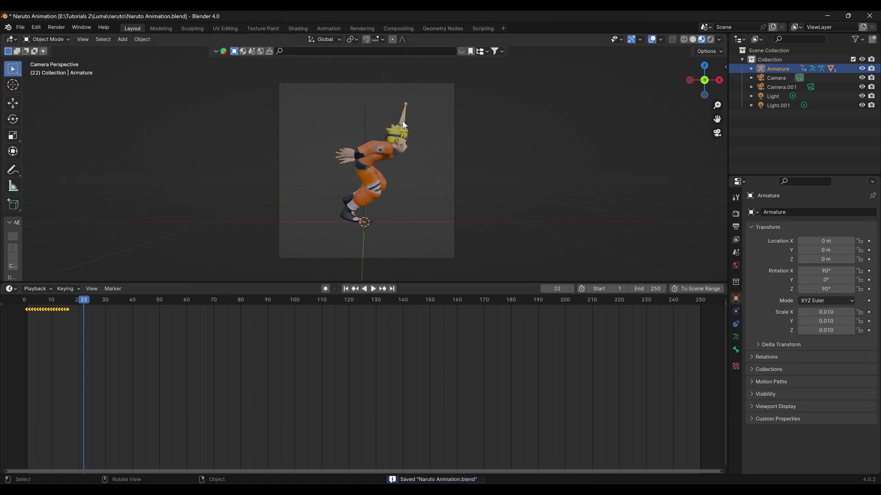
{"action": "left_click_drag", "start_coordinate": [56, 299], "coordinate": [17, 301]}
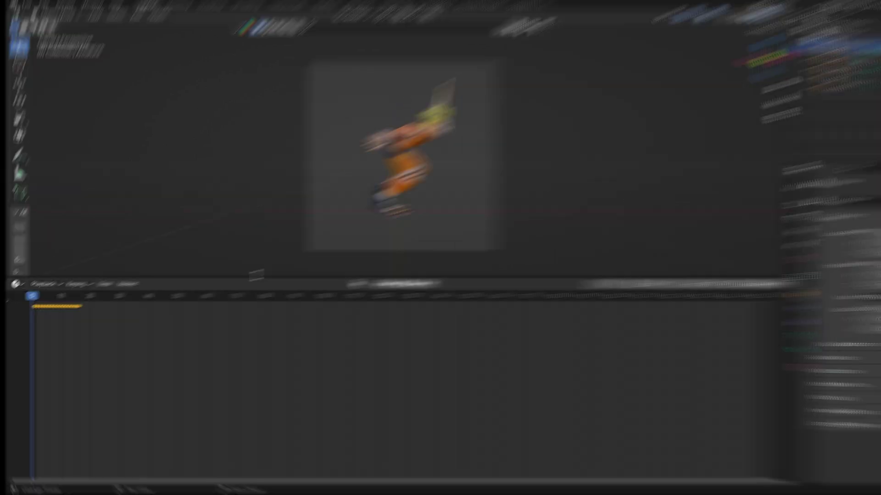
Change the timeline area to the Nonlinear Animation editor and push the armature's Mixamo action down into a strip.
{"action": "left_click", "coordinate": [10, 288]}
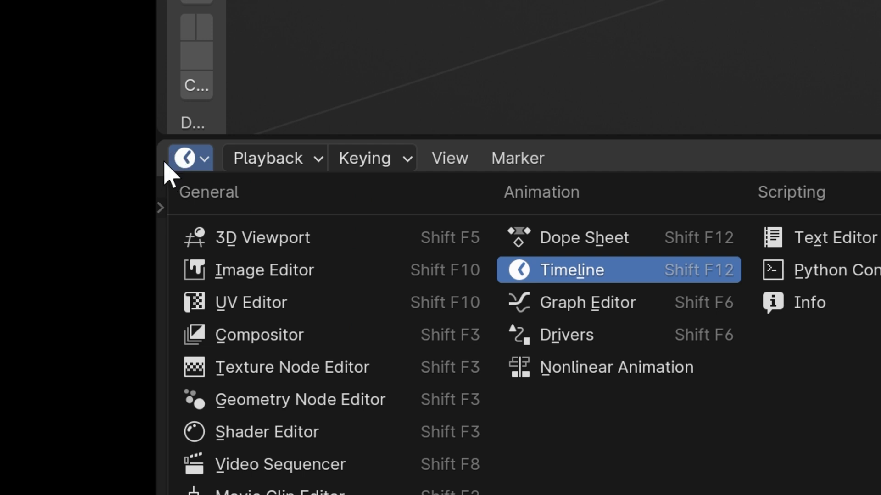
{"action": "left_click", "coordinate": [184, 165]}
{"action": "left_click", "coordinate": [192, 164]}
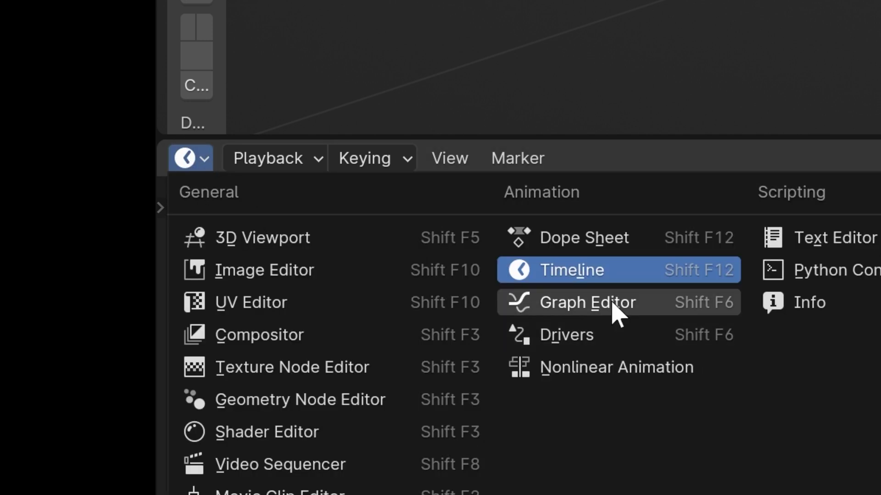
{"action": "left_click", "coordinate": [634, 377]}
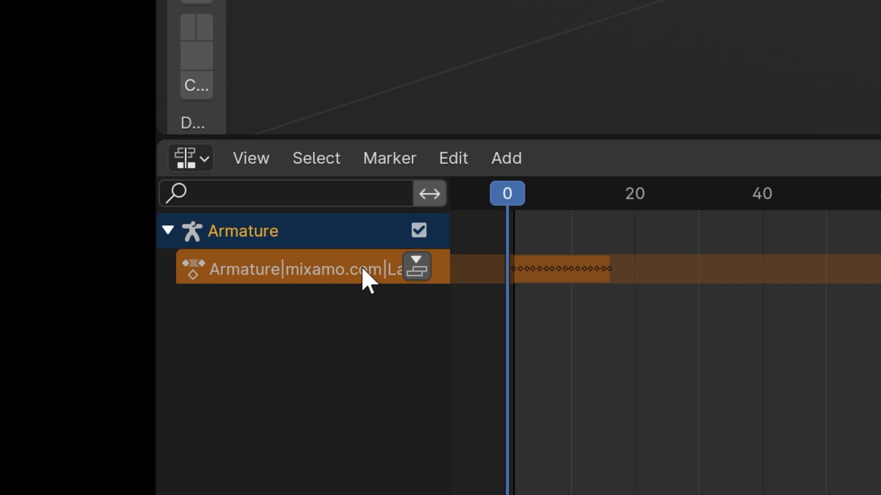
{"action": "left_click", "coordinate": [418, 274]}
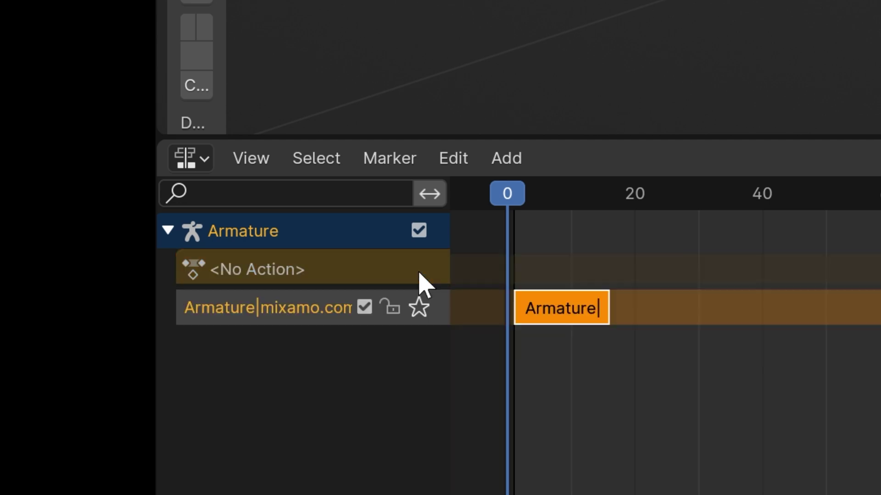
Repeat the Mixamo strip 16.2 times through its Action Clip settings and change the Nonlinear Animation area back to the Timeline.
{"action": "mouse_move", "coordinate": [516, 228]}
{"action": "left_mouse_down"}
{"action": "mouse_move", "coordinate": [523, 208]}
{"action": "mouse_move", "coordinate": [591, 218]}
{"action": "mouse_move", "coordinate": [505, 224]}
{"action": "left_mouse_up"}
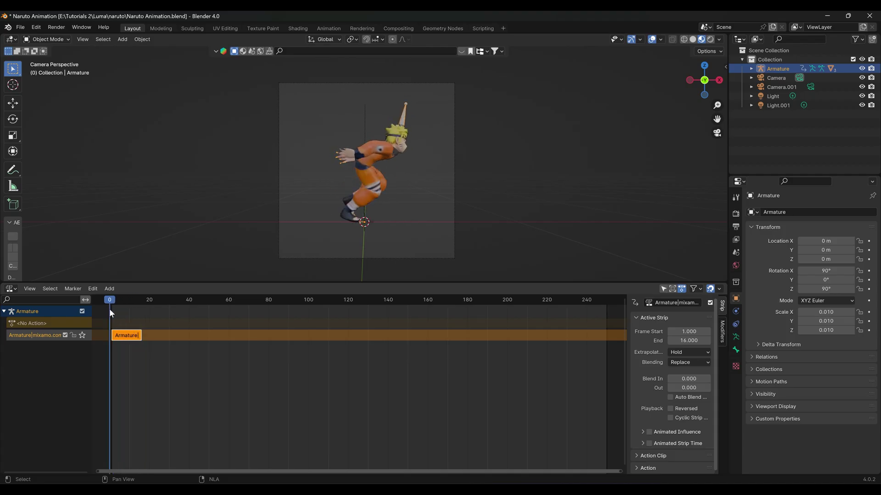
{"action": "key", "text": "space"}
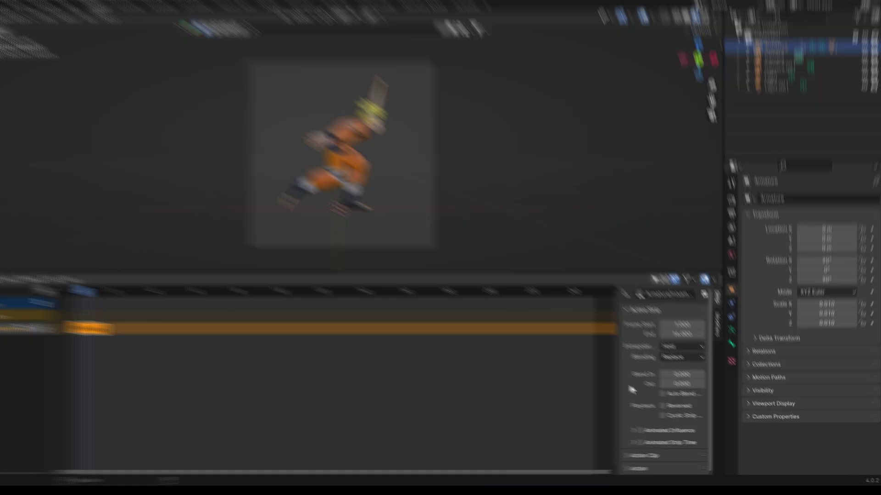
{"action": "key", "text": "n"}
{"action": "key", "text": "n"}
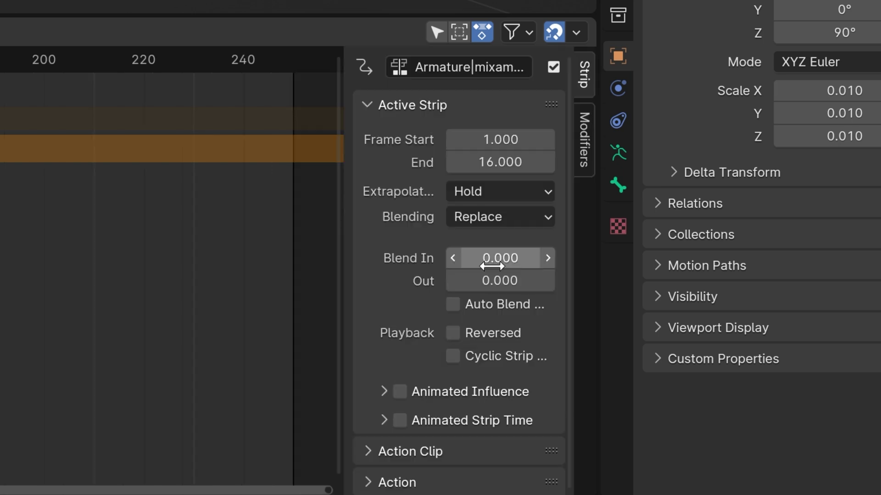
{"action": "left_click", "coordinate": [384, 447]}
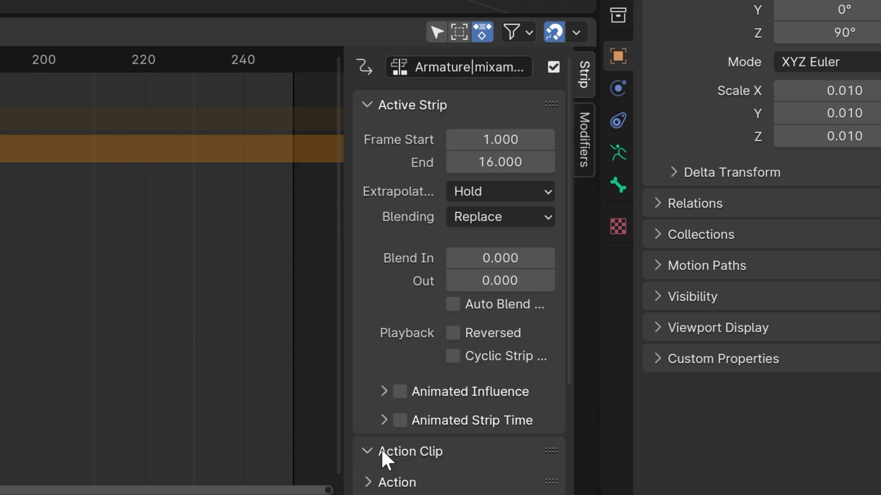
{"action": "scroll", "coordinate": [383, 438], "scroll_direction": "down", "scroll_amount": 5}
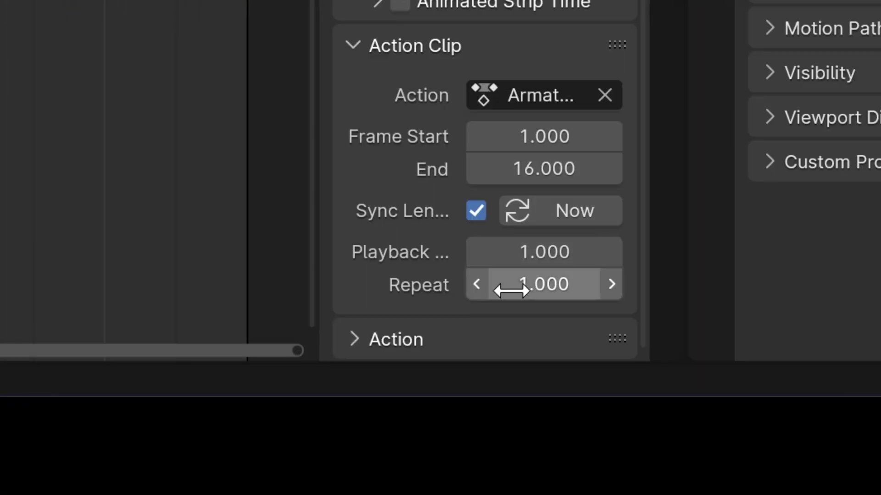
{"action": "left_click_drag", "start_coordinate": [534, 283], "coordinate": [601, 284]}
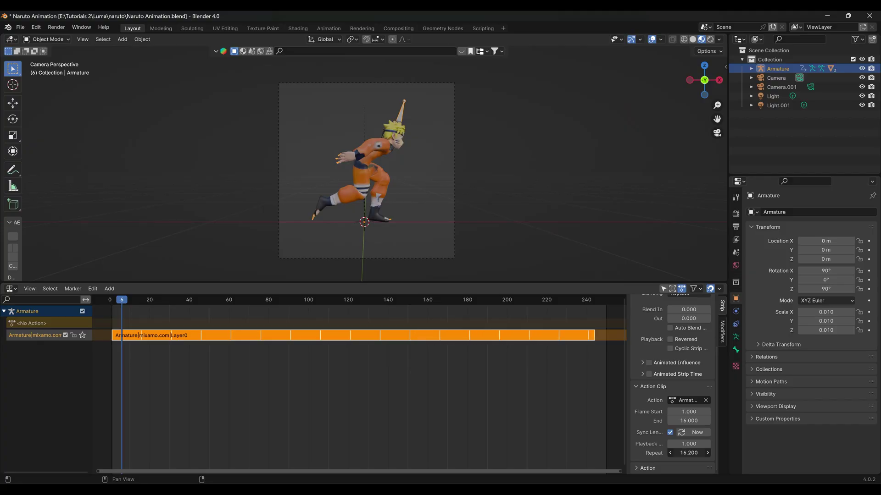
{"action": "key", "text": "space"}
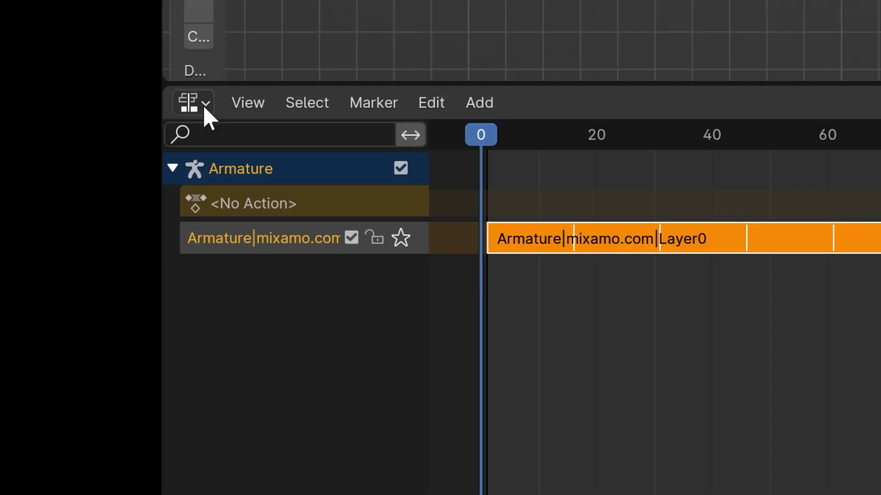
{"action": "left_click", "coordinate": [195, 103]}
{"action": "left_click", "coordinate": [541, 210]}
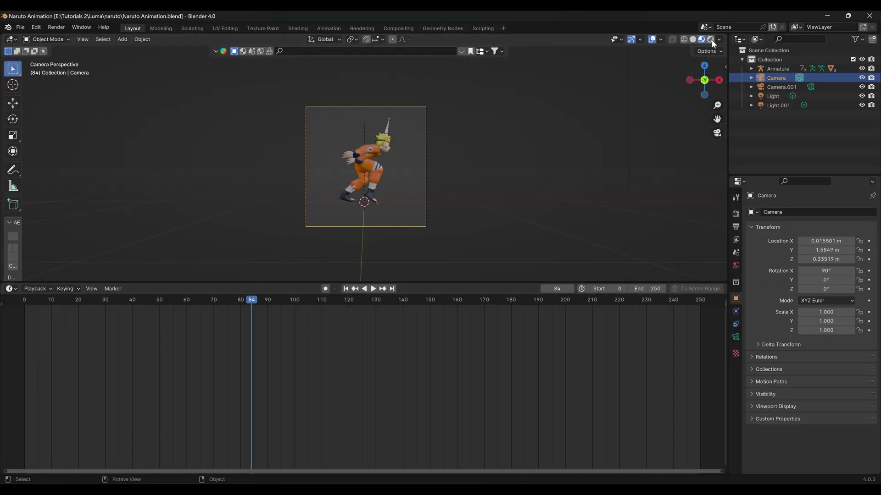
Show the viewport in Rendered shading, leave the camera view and delete the extra camera Camera.001 and light Light.001.
{"action": "left_click", "coordinate": [711, 40]}
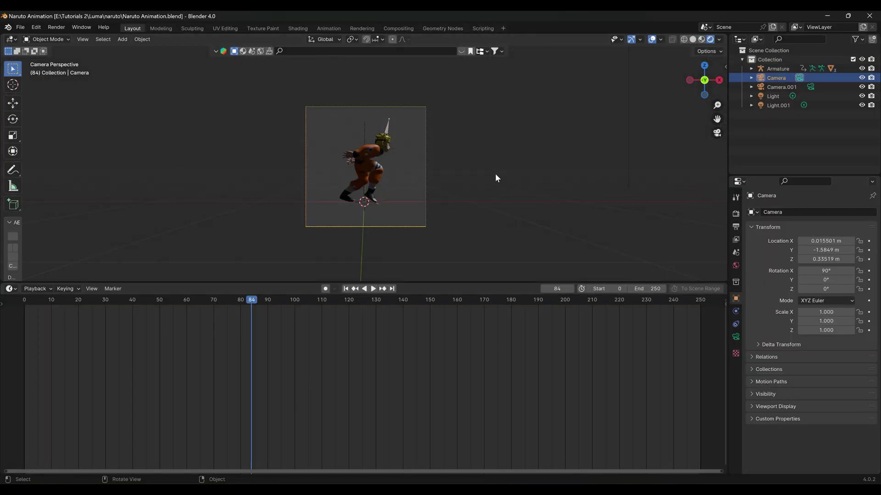
{"action": "key", "text": "KP_0"}
{"action": "left_click_drag", "start_coordinate": [486, 173], "coordinate": [467, 249]}
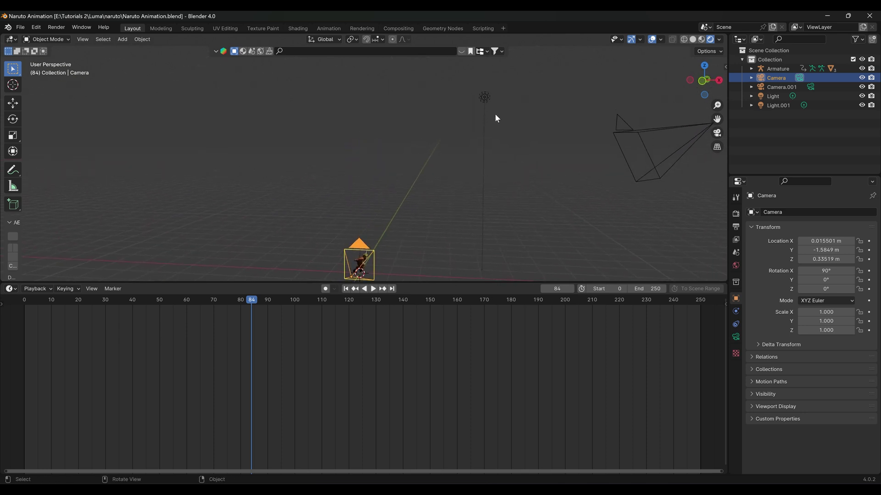
{"action": "left_click", "coordinate": [673, 127]}
{"action": "key", "text": "Delete"}
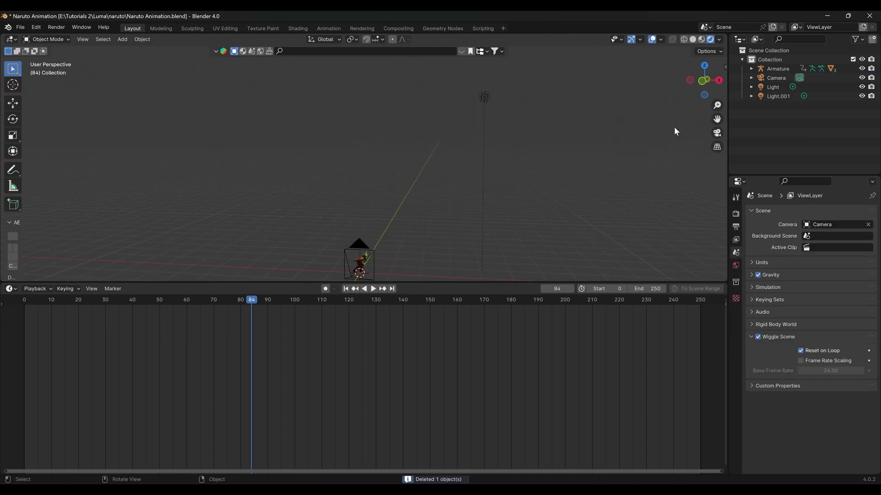
{"action": "left_click", "coordinate": [485, 97]}
{"action": "key", "text": "Delete"}
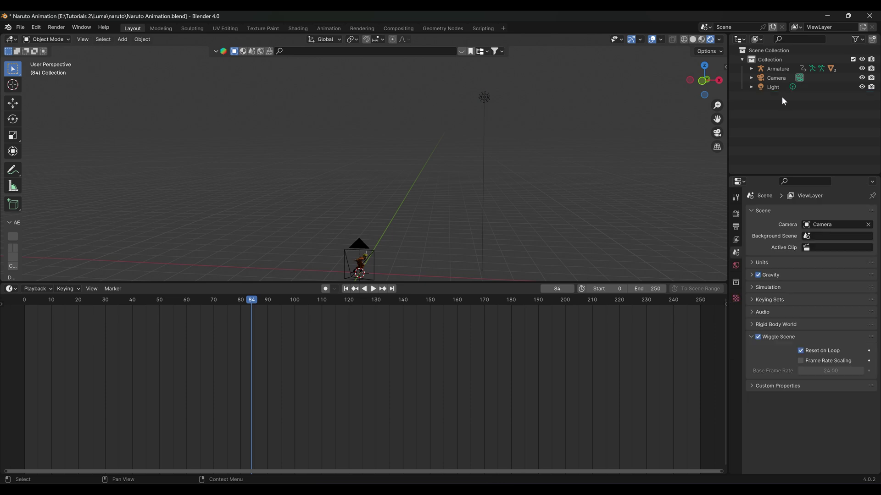
Select the remaining light and move it close to the character, in front of its face.
{"action": "left_click", "coordinate": [777, 87]}
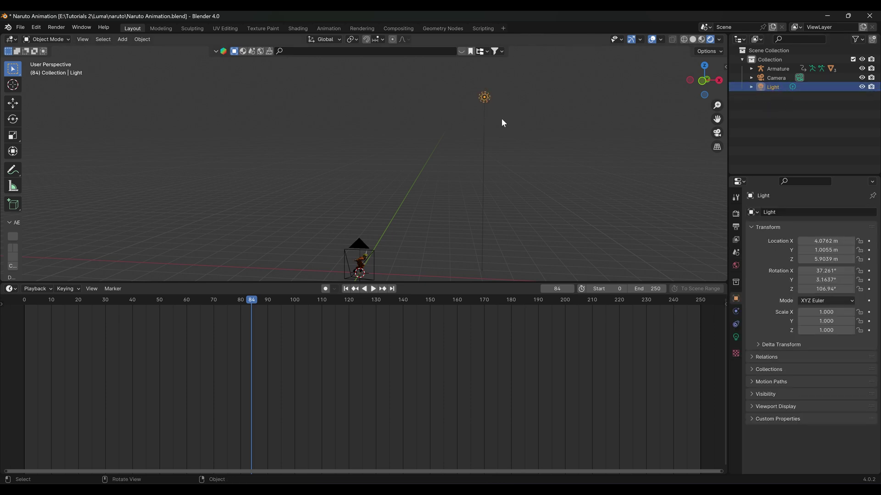
{"action": "key", "text": "g"}
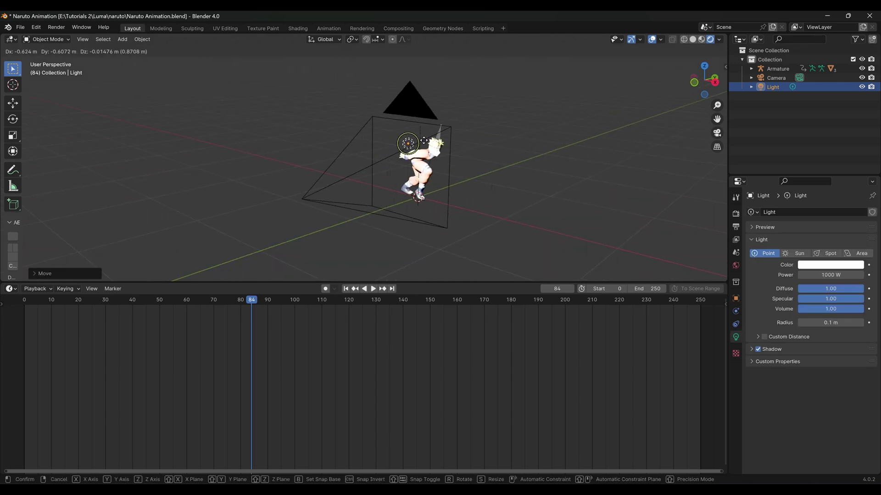
{"action": "left_click", "coordinate": [456, 130]}
{"action": "left_click_drag", "start_coordinate": [455, 130], "coordinate": [492, 140]}
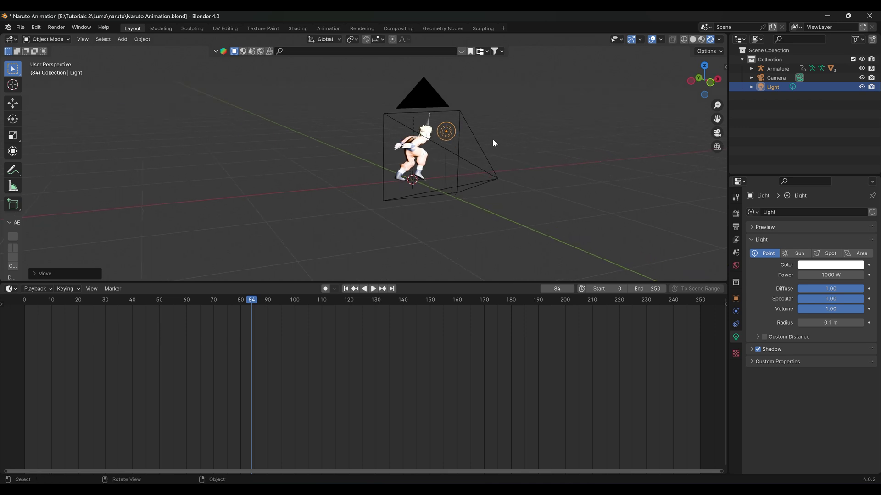
{"action": "key", "text": "g"}
{"action": "left_click", "coordinate": [519, 142]}
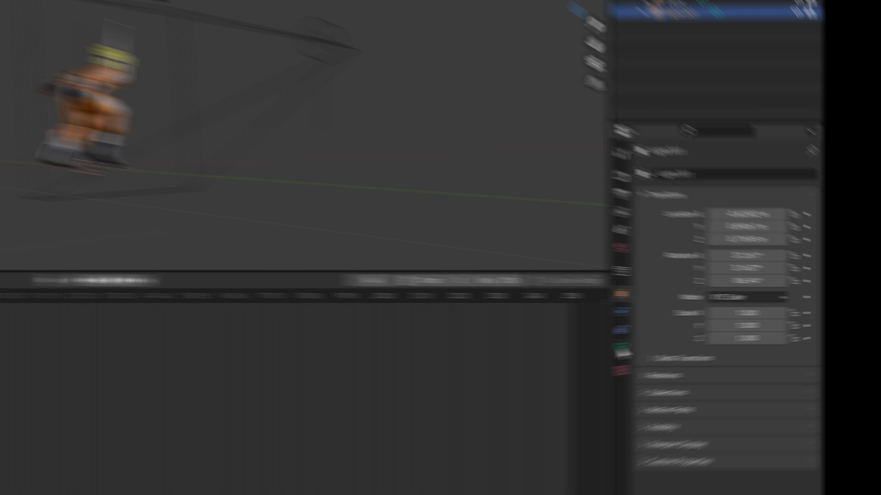
Set the power of Light.001 to 137.5 W and its color to blue.
{"action": "left_click", "coordinate": [736, 336]}
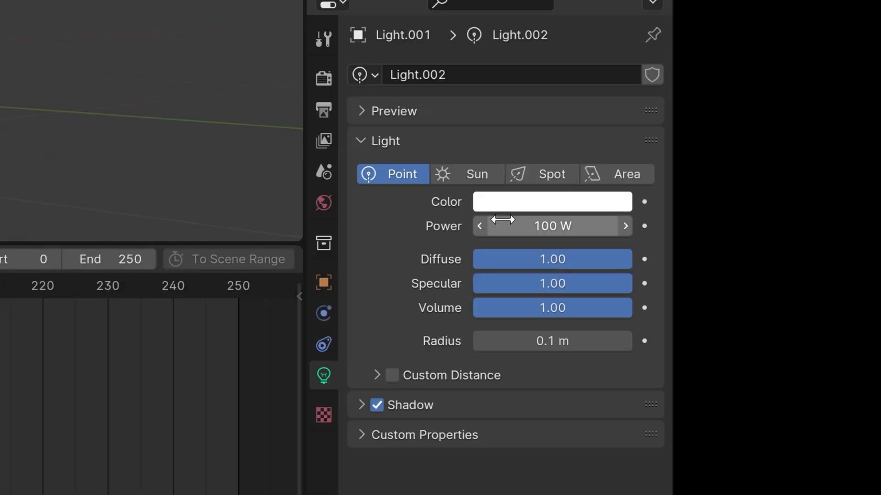
{"action": "left_click_drag", "start_coordinate": [502, 220], "coordinate": [413, 219]}
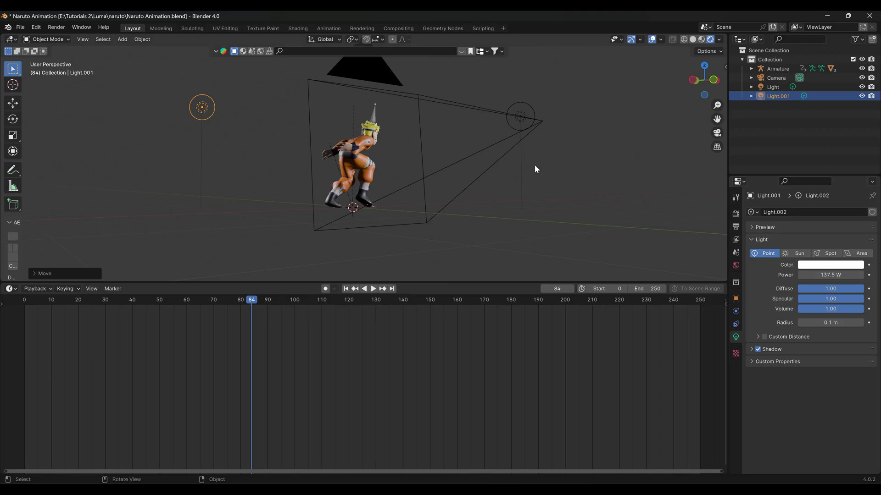
{"action": "left_click", "coordinate": [813, 268]}
{"action": "left_click", "coordinate": [836, 141]}
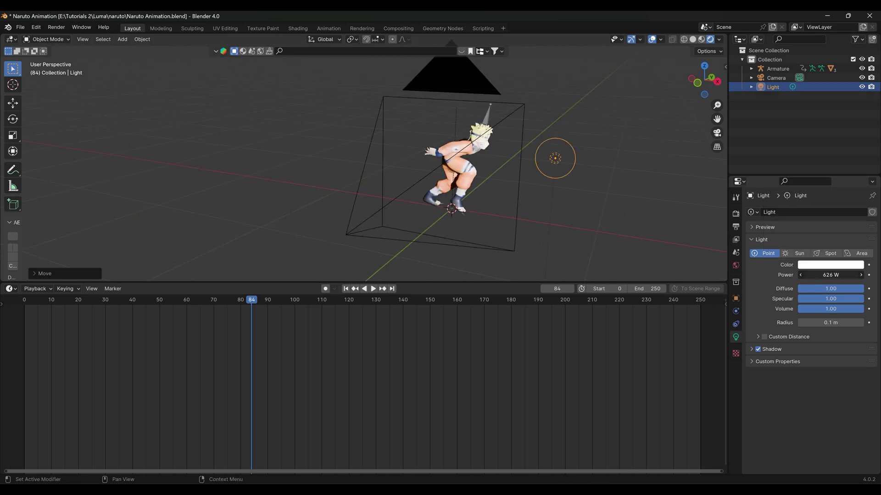
Set the light's power to 100 W, duplicate the light and place the copy behind the character.
{"action": "key", "text": "Return"}
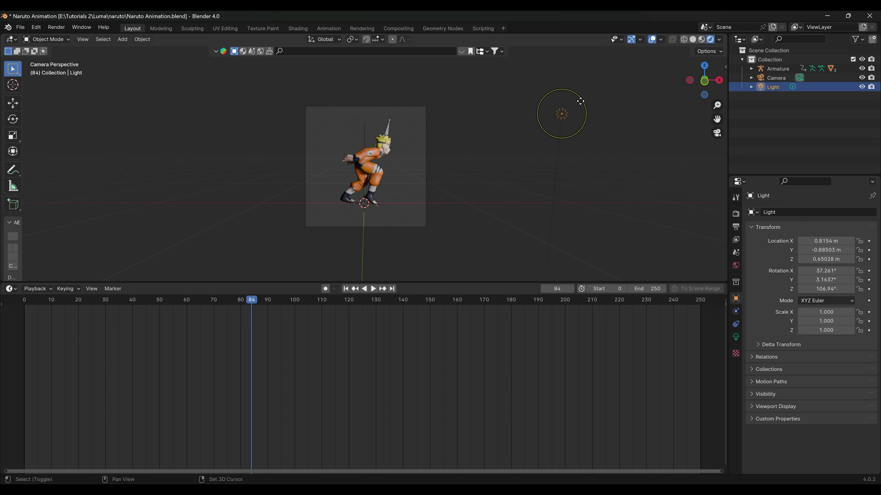
{"action": "key", "text": "shift+d"}
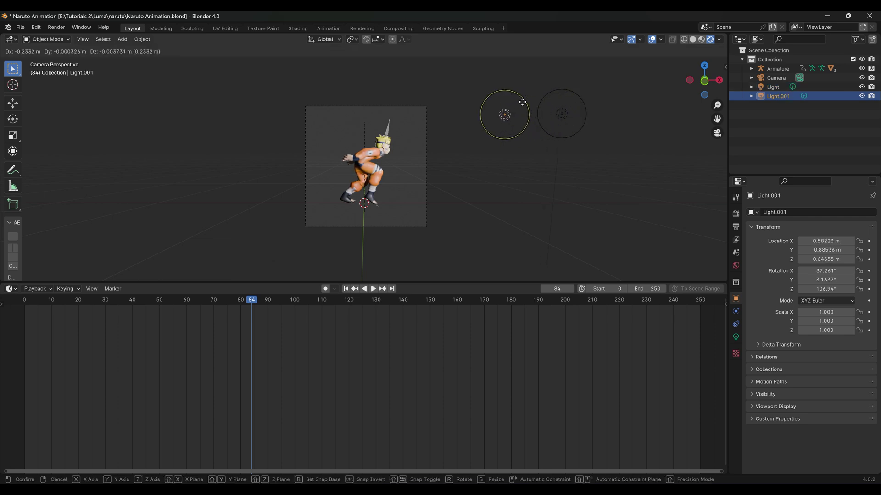
{"action": "left_click", "coordinate": [302, 97]}
{"action": "left_click_drag", "start_coordinate": [302, 96], "coordinate": [381, 191]}
{"action": "scroll", "coordinate": [381, 190], "scroll_direction": "down", "scroll_amount": 5}
{"action": "key", "text": "g"}
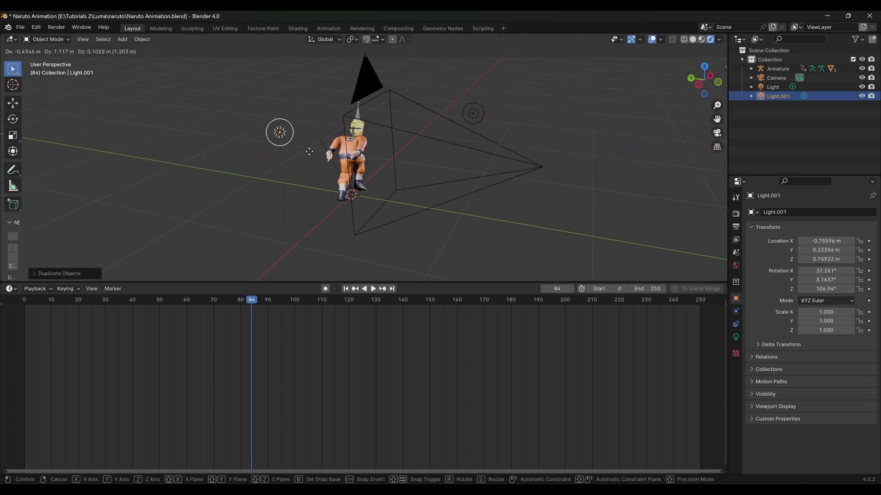
{"action": "left_click", "coordinate": [277, 146]}
{"action": "key", "text": "KP_1"}
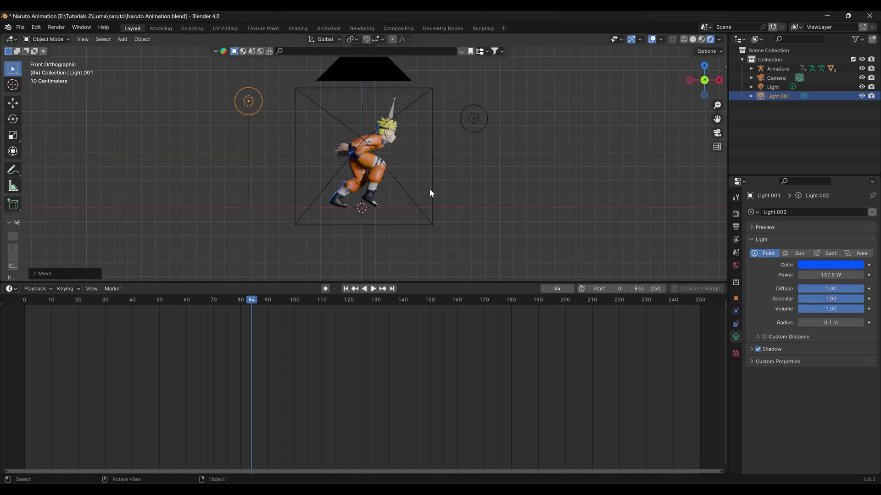
Select the camera, return the playhead to frame 0 and save the file.
{"action": "left_click", "coordinate": [432, 185]}
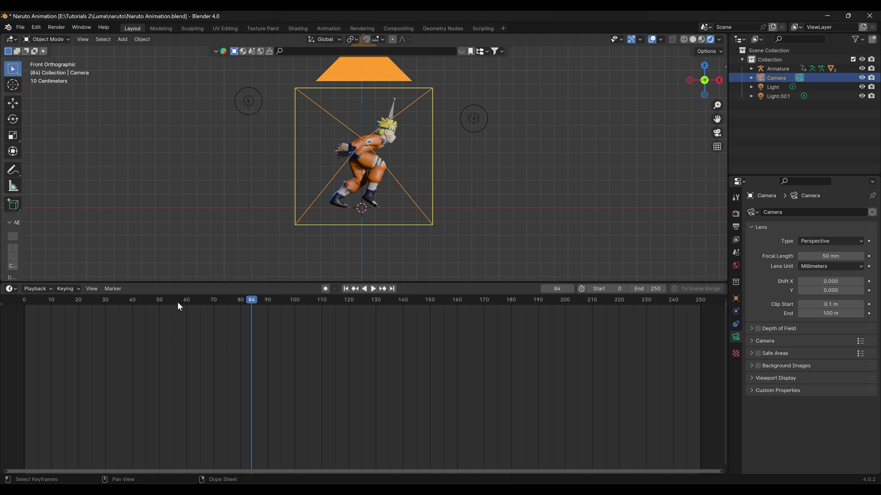
{"action": "key", "text": "shift+Left"}
{"action": "key", "text": "space"}
{"action": "scroll", "coordinate": [496, 208], "scroll_direction": "down", "scroll_amount": 3}
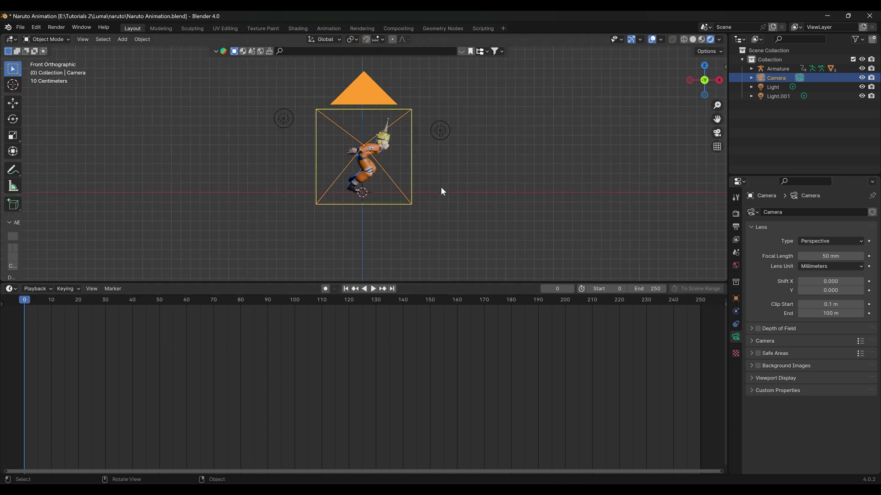
{"action": "key", "text": "ctrl+s"}
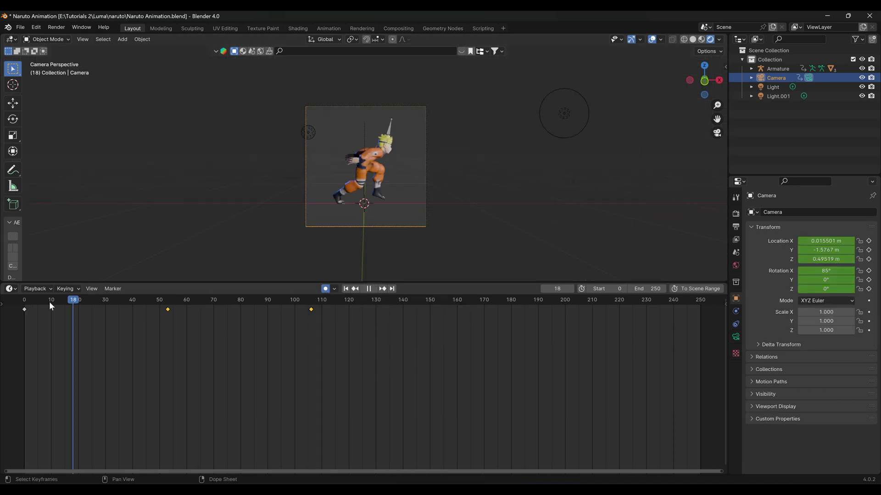
At frame 81, set the camera's Location X to about 0.72 m, keyframe it and preview the move from frame 60.
{"action": "left_click_drag", "start_coordinate": [48, 302], "coordinate": [243, 319]}
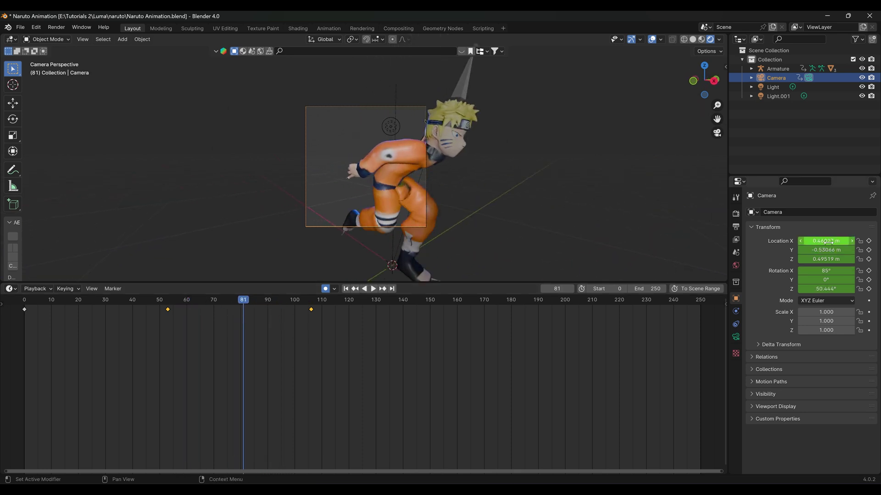
{"action": "left_click_drag", "start_coordinate": [827, 242], "coordinate": [869, 242]}
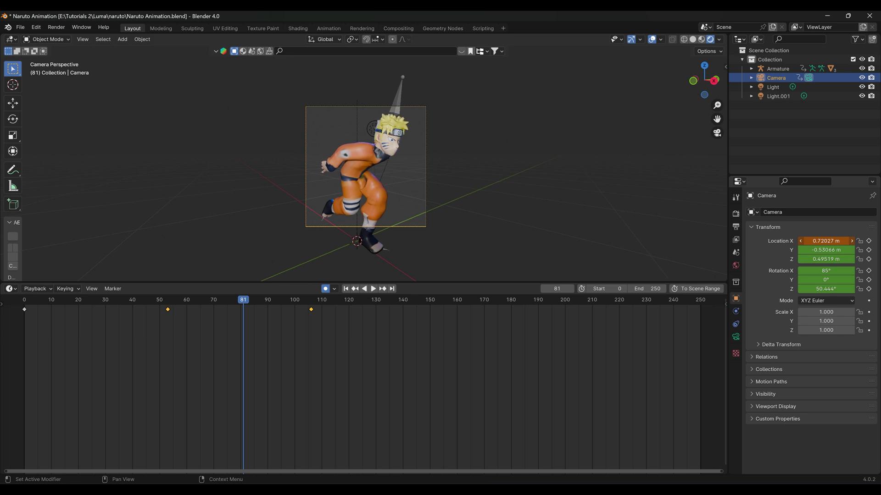
{"action": "key", "text": "i"}
{"action": "left_click_drag", "start_coordinate": [254, 302], "coordinate": [185, 307]}
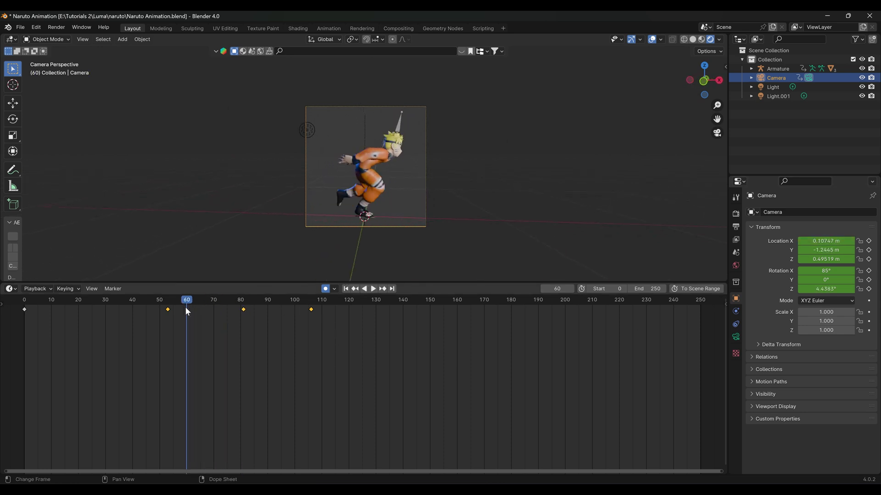
{"action": "key", "text": "space"}
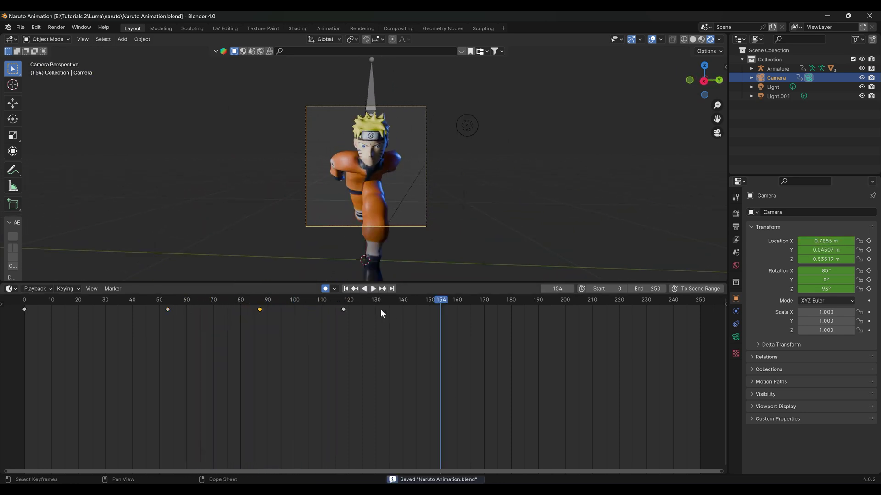
Set the animation's end frame to 140 and preview the camera move from frame 0.
{"action": "left_click_drag", "start_coordinate": [381, 309], "coordinate": [429, 302]}
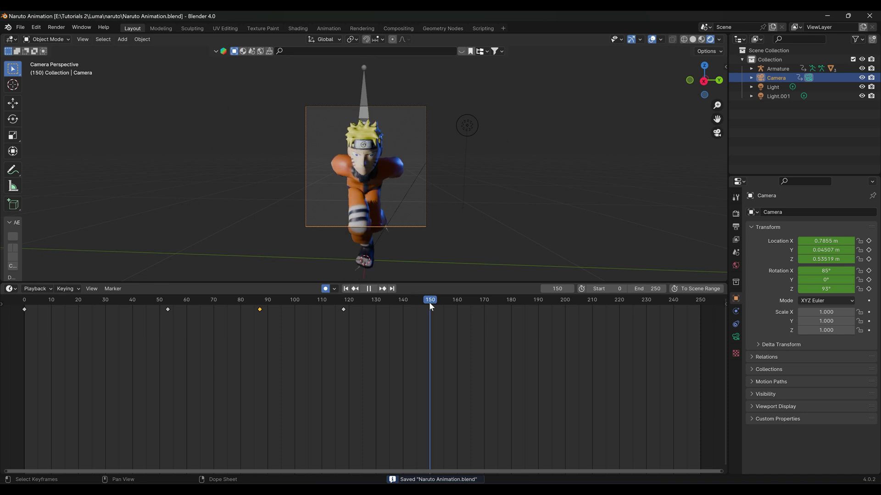
{"action": "left_click", "coordinate": [404, 305]}
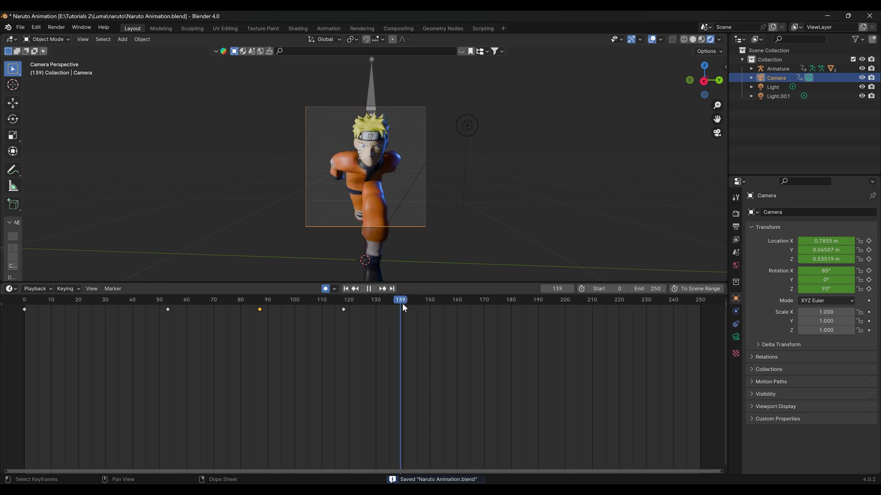
{"action": "key", "text": "shift+Left"}
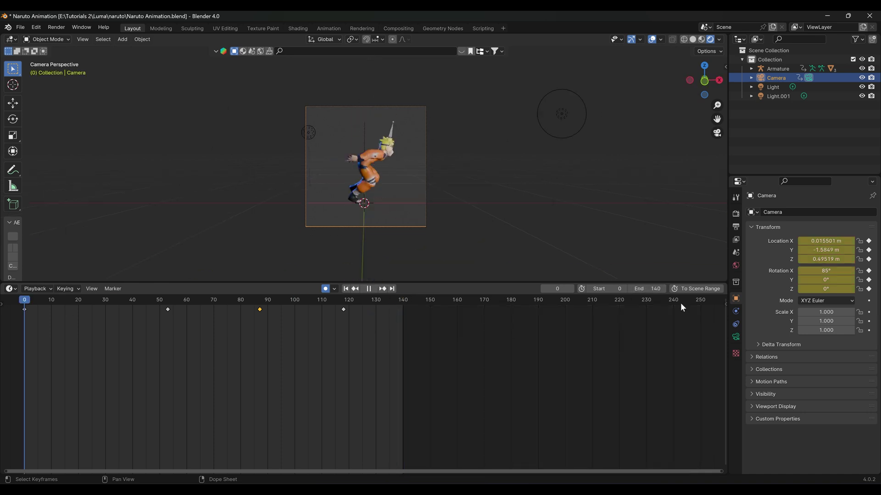
{"action": "key", "text": "space"}
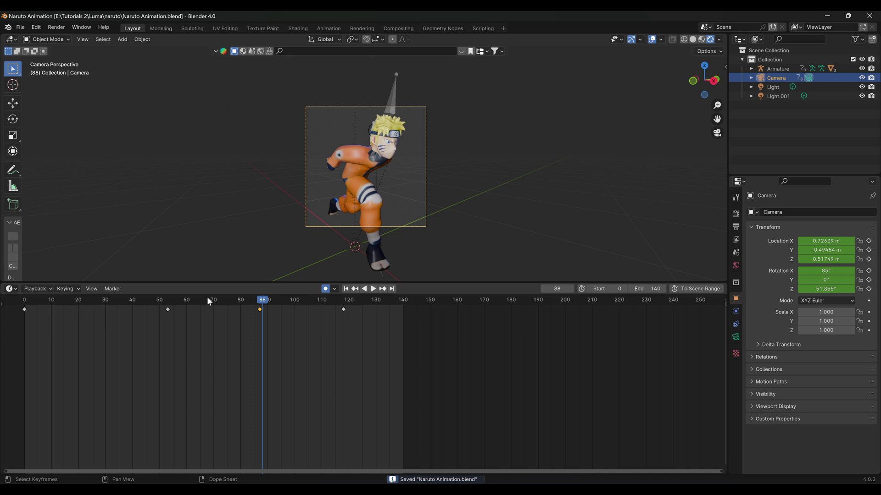
{"action": "left_click_drag", "start_coordinate": [208, 298], "coordinate": [24, 317]}
{"action": "key", "text": "space"}
{"action": "key", "text": "space"}
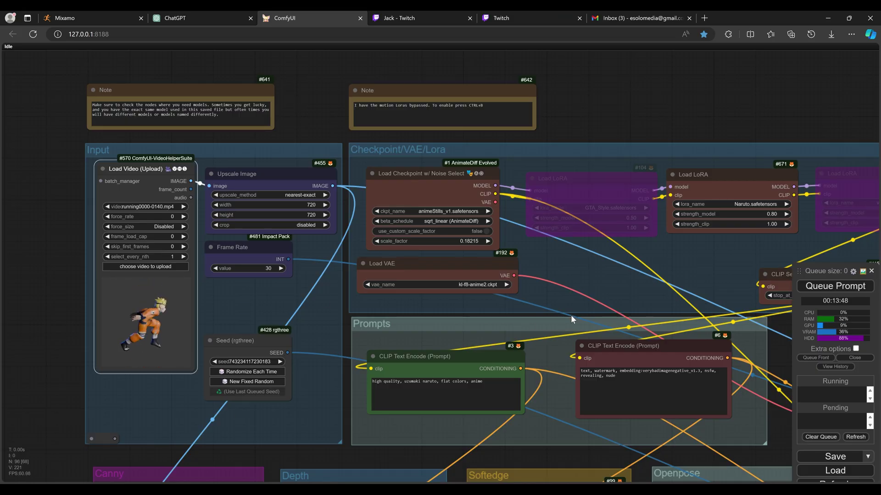
Switch to ComfyUI and examine the AnimateDiff workflow from the loaded running video to the Video Combine output.
{"action": "left_click_drag", "start_coordinate": [606, 308], "coordinate": [243, 200]}
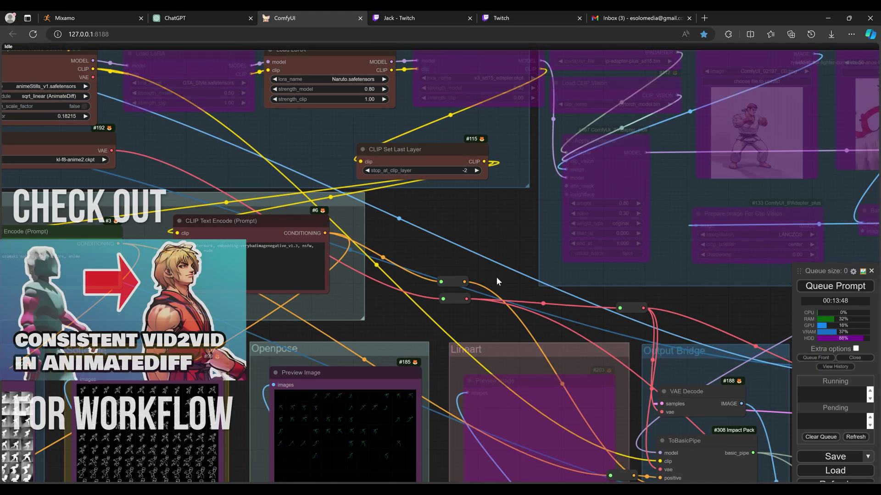
{"action": "left_click_drag", "start_coordinate": [505, 279], "coordinate": [54, 173]}
{"action": "left_click_drag", "start_coordinate": [603, 279], "coordinate": [373, 61]}
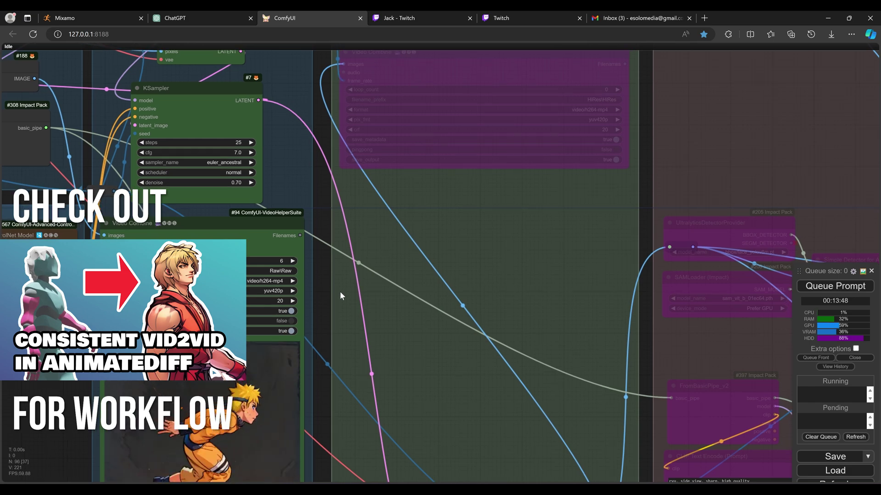
{"action": "left_click_drag", "start_coordinate": [340, 291], "coordinate": [554, 109]}
{"action": "scroll", "coordinate": [527, 238], "scroll_direction": "up", "scroll_amount": 3}
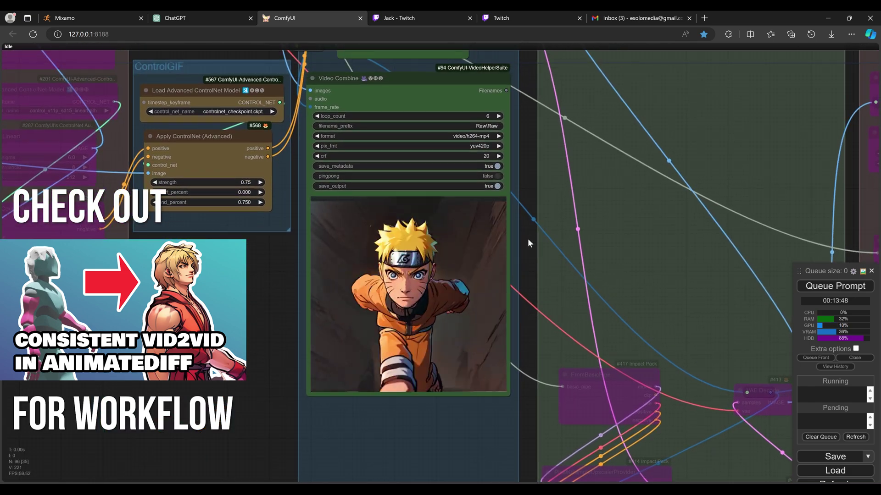
{"action": "left_click_drag", "start_coordinate": [518, 282], "coordinate": [533, 289]}
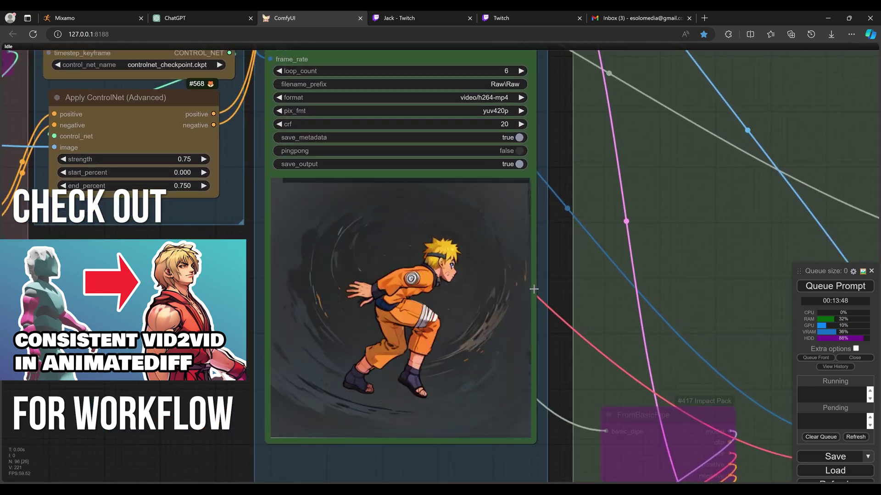